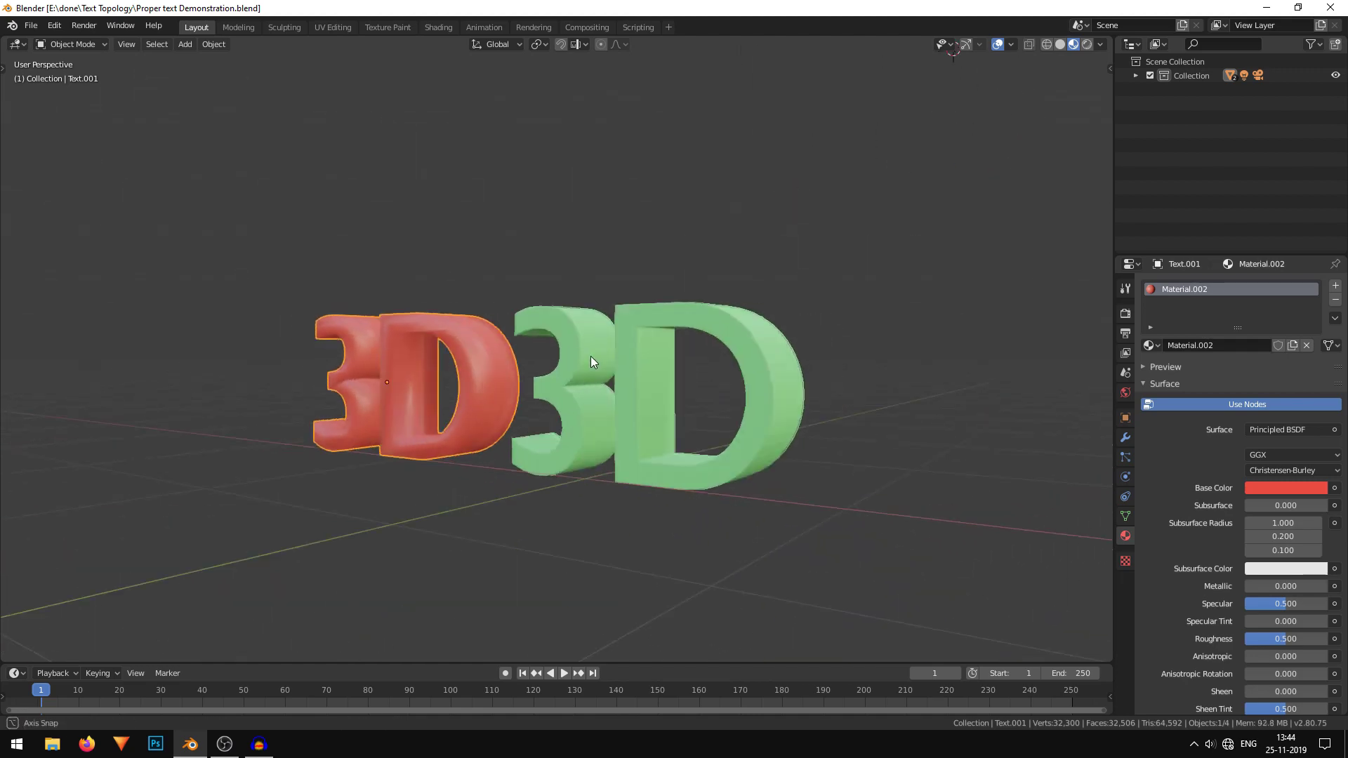
scroll(620, 360, "up", 3)
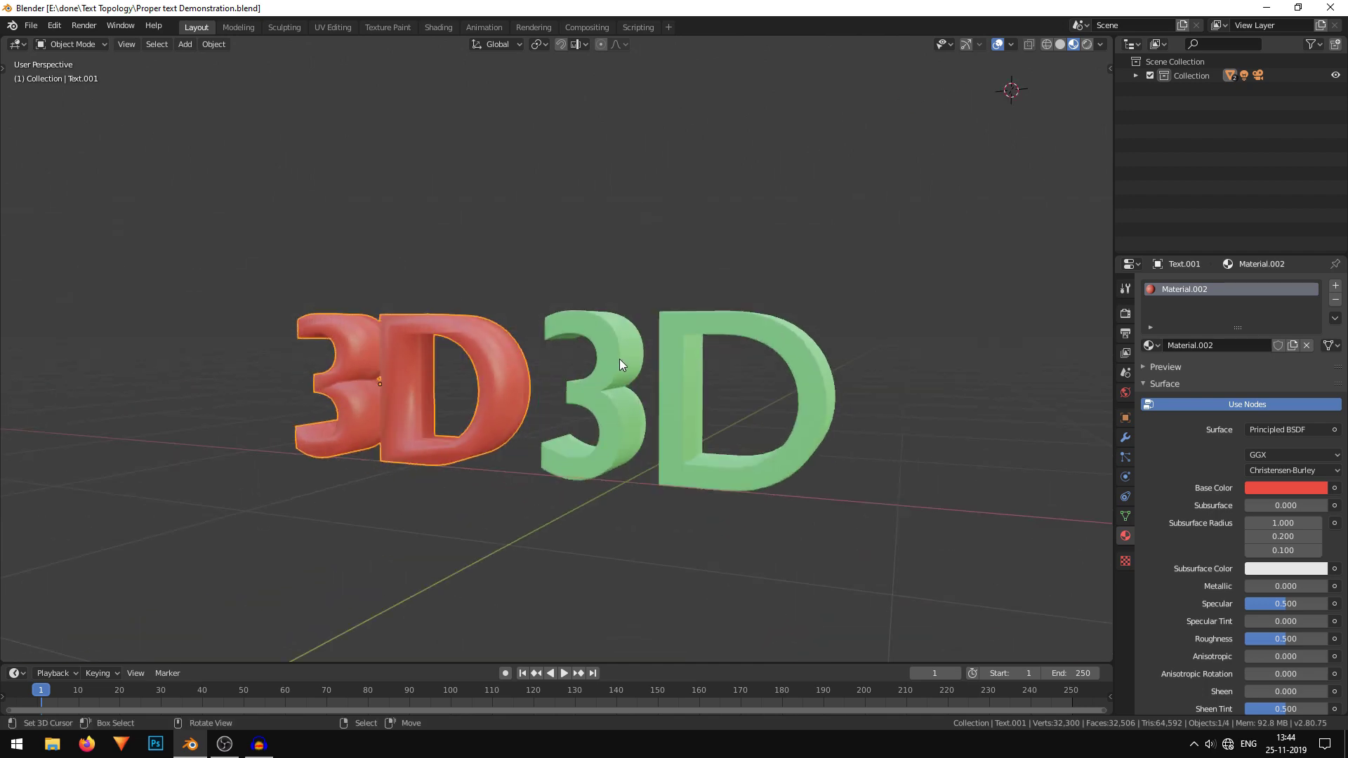
scroll(667, 419, "up", 2)
Step: Orbit around the old scene and inspect the red text's mesh in Edit Mode
mouse_move(666, 418)
middle_mouse_down()
mouse_move(790, 418)
mouse_move(596, 417)
mouse_move(683, 414)
mouse_move(690, 397)
mouse_move(729, 413)
mouse_move(654, 396)
mouse_move(732, 387)
mouse_move(700, 405)
mouse_move(648, 372)
mouse_move(479, 357)
mouse_move(588, 341)
mouse_move(594, 374)
mouse_move(639, 401)
mouse_move(574, 347)
middle_mouse_up()
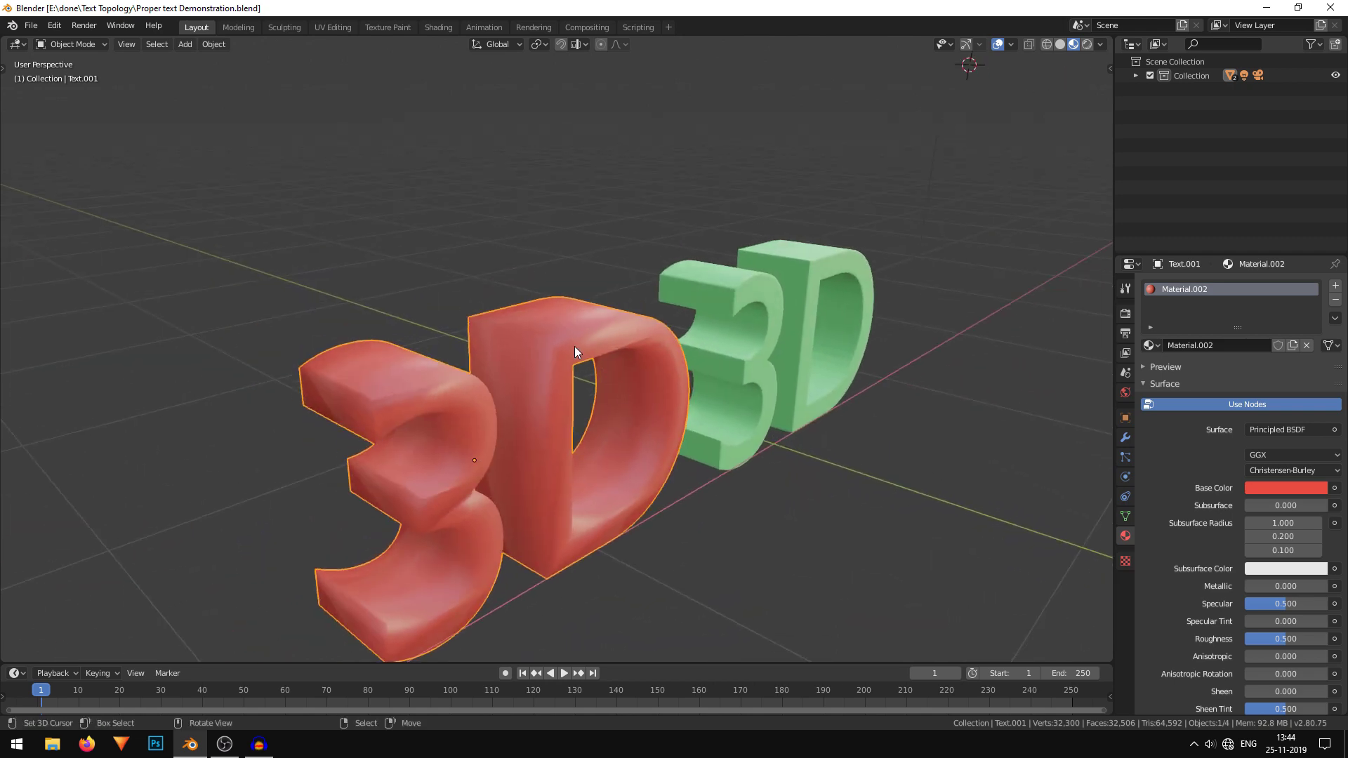
key("Tab")
scroll(648, 381, "up", 3)
scroll(649, 381, "up", 3)
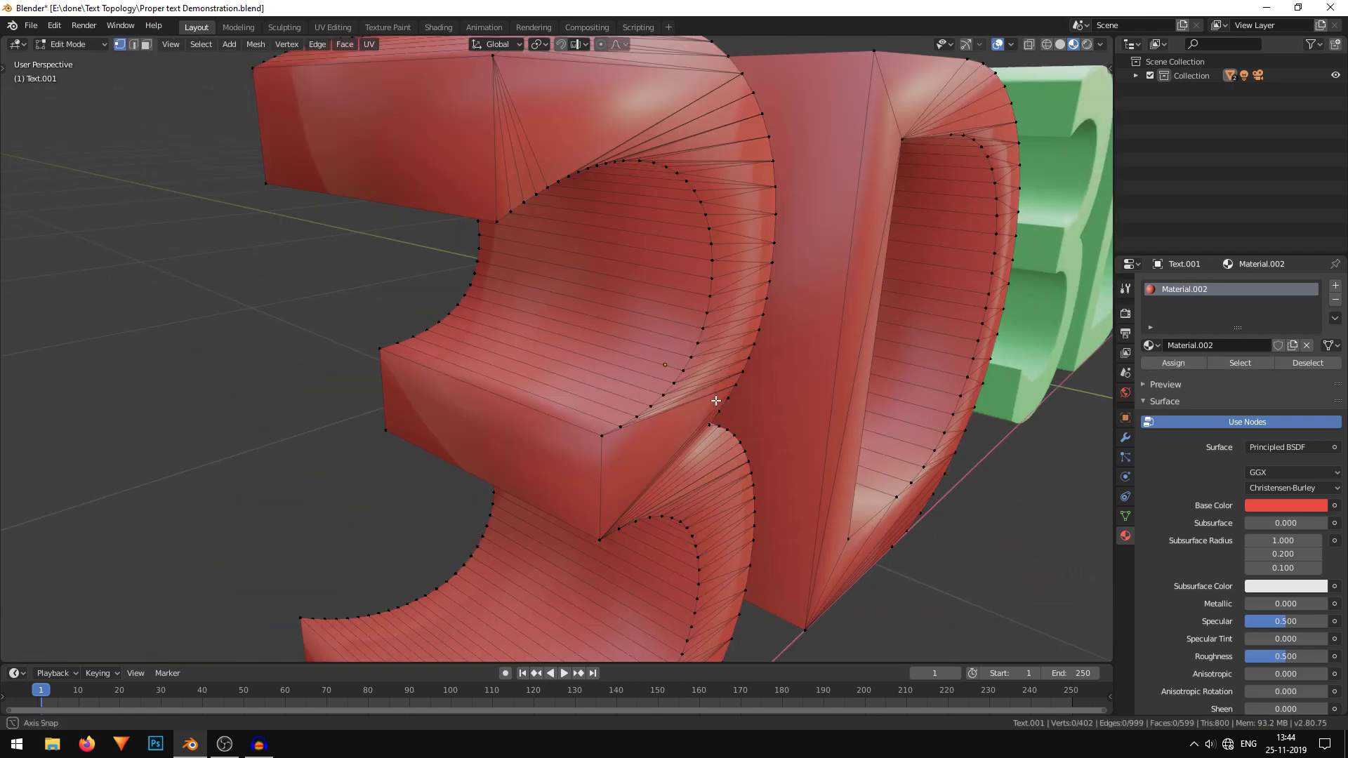
mouse_move(649, 381)
middle_mouse_down()
mouse_move(852, 455)
mouse_move(632, 358)
mouse_move(643, 348)
mouse_move(639, 448)
mouse_move(610, 358)
mouse_move(729, 374)
middle_mouse_up()
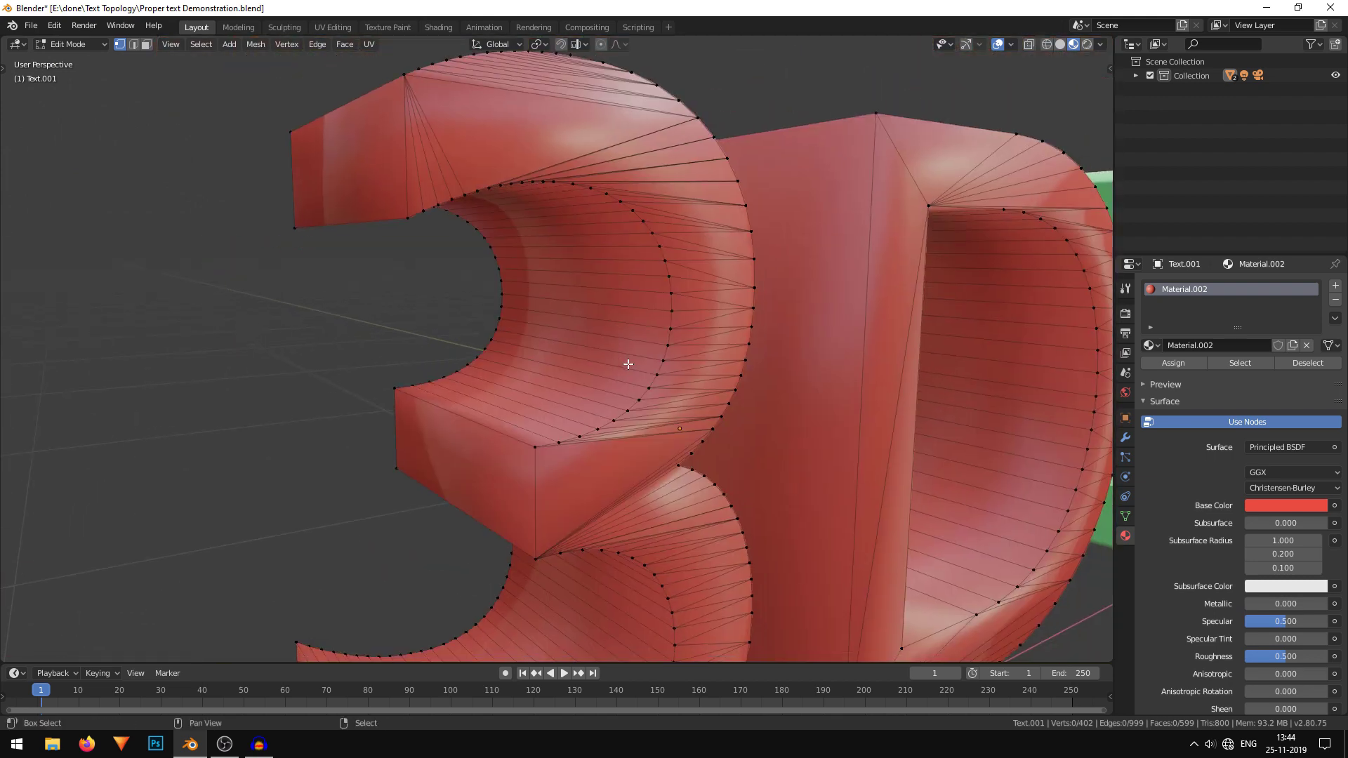
key("Tab")
scroll(730, 374, "up", 3)
mouse_move(554, 371)
middle_mouse_down("shift")
mouse_move(782, 366)
mouse_move(605, 397)
mouse_move(745, 386)
middle_mouse_up("shift")
Step: Inspect the green and red text meshes in Edit Mode from several angles
left_click(590, 364)
key("Tab")
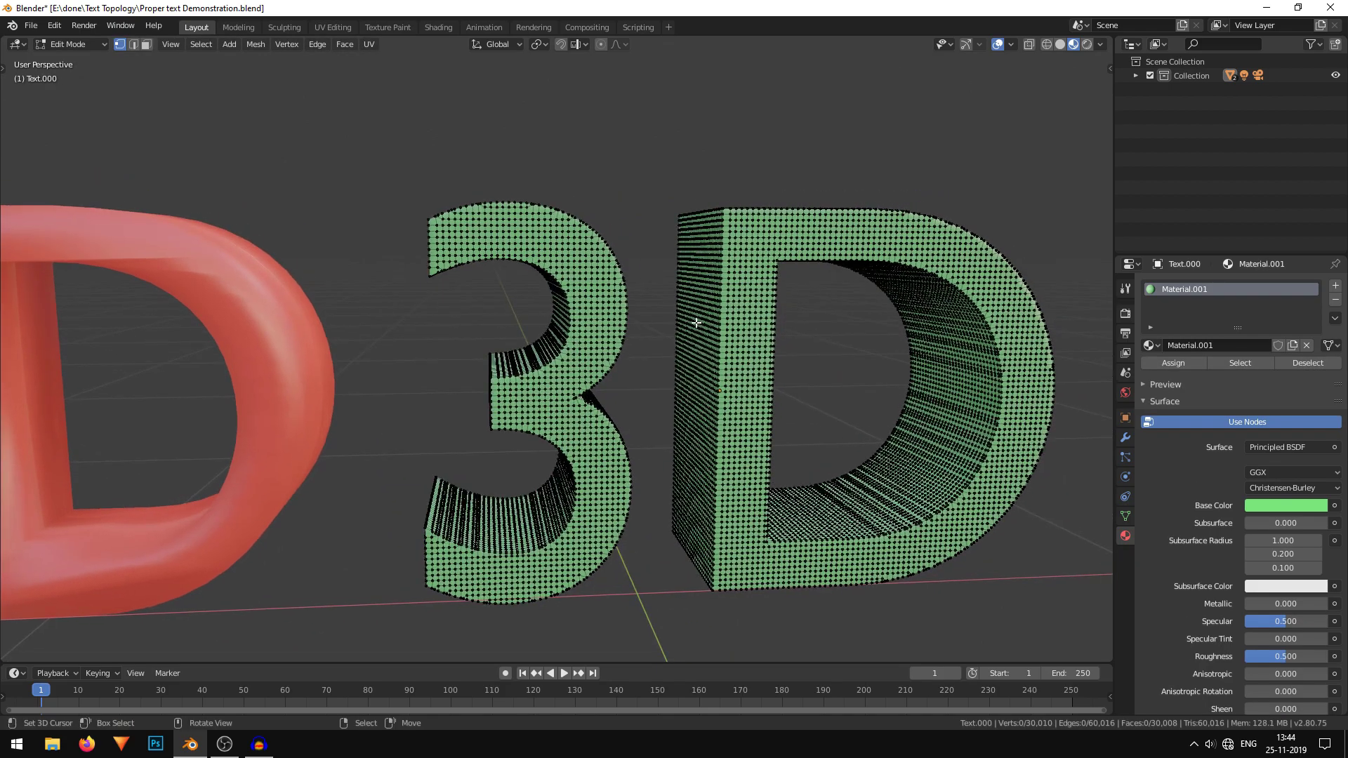
scroll(744, 386, "up", 3)
scroll(784, 191, "up", 2)
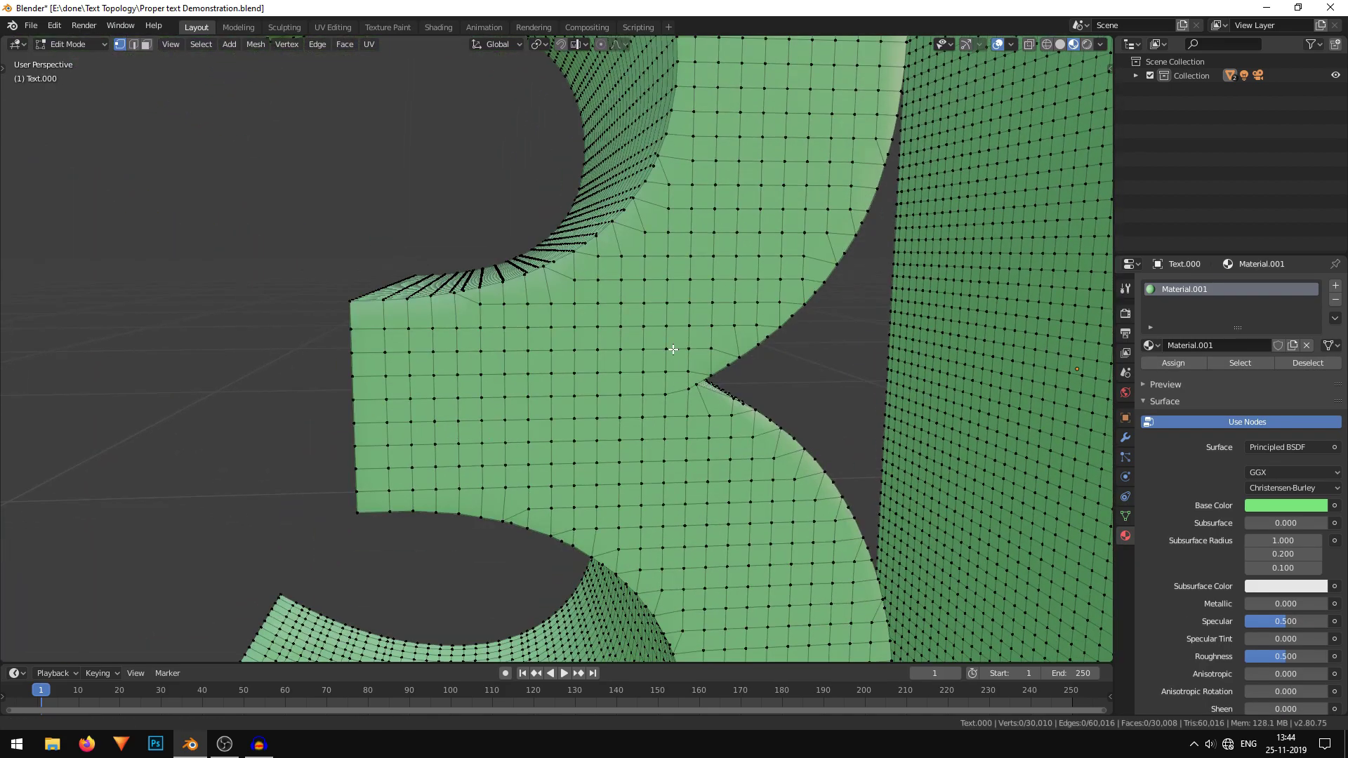
mouse_move(784, 190)
middle_mouse_down()
mouse_move(625, 104)
mouse_move(673, 195)
mouse_move(738, 263)
mouse_move(752, 329)
mouse_move(527, 359)
middle_mouse_up()
scroll(752, 329, "down", 4)
key("Tab")
left_click(499, 360)
key("Tab")
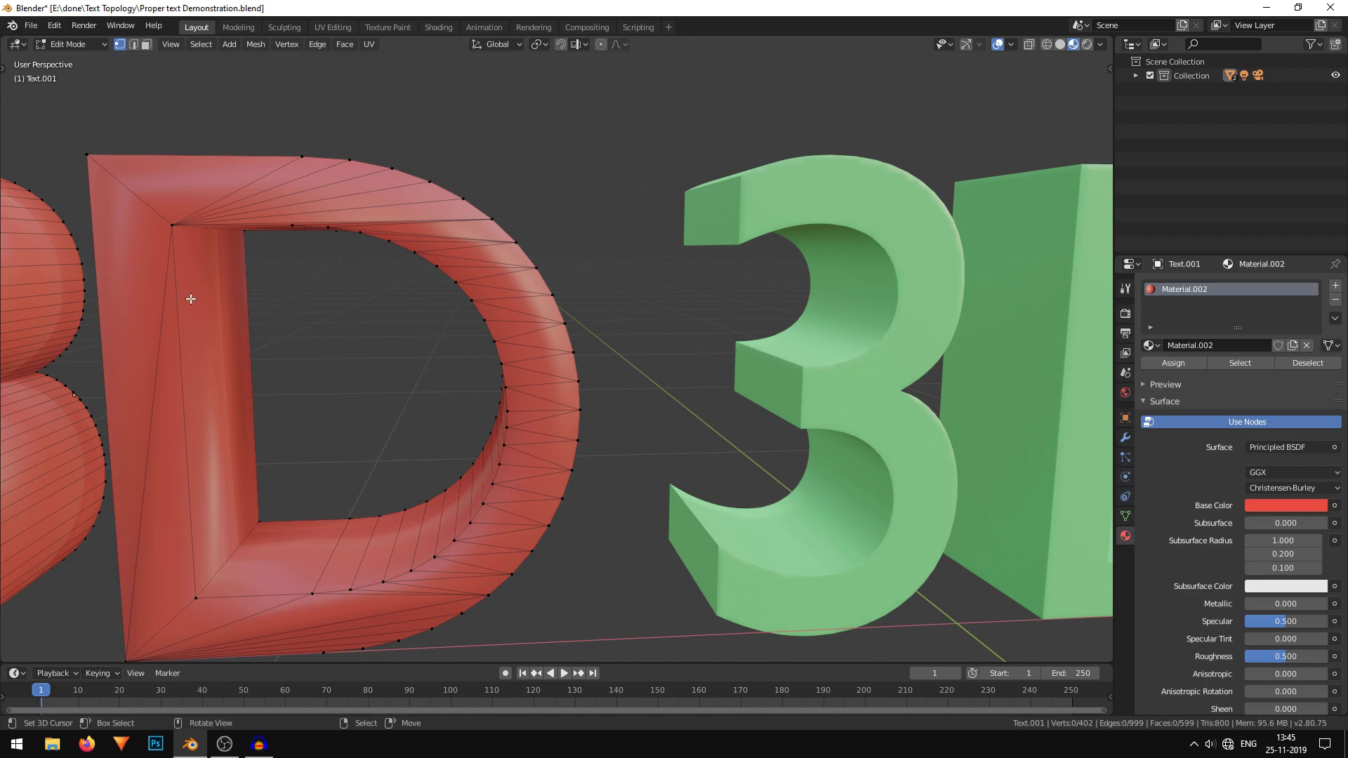
key("Tab")
left_click(737, 385)
key("Tab")
scroll(743, 329, "up", 4)
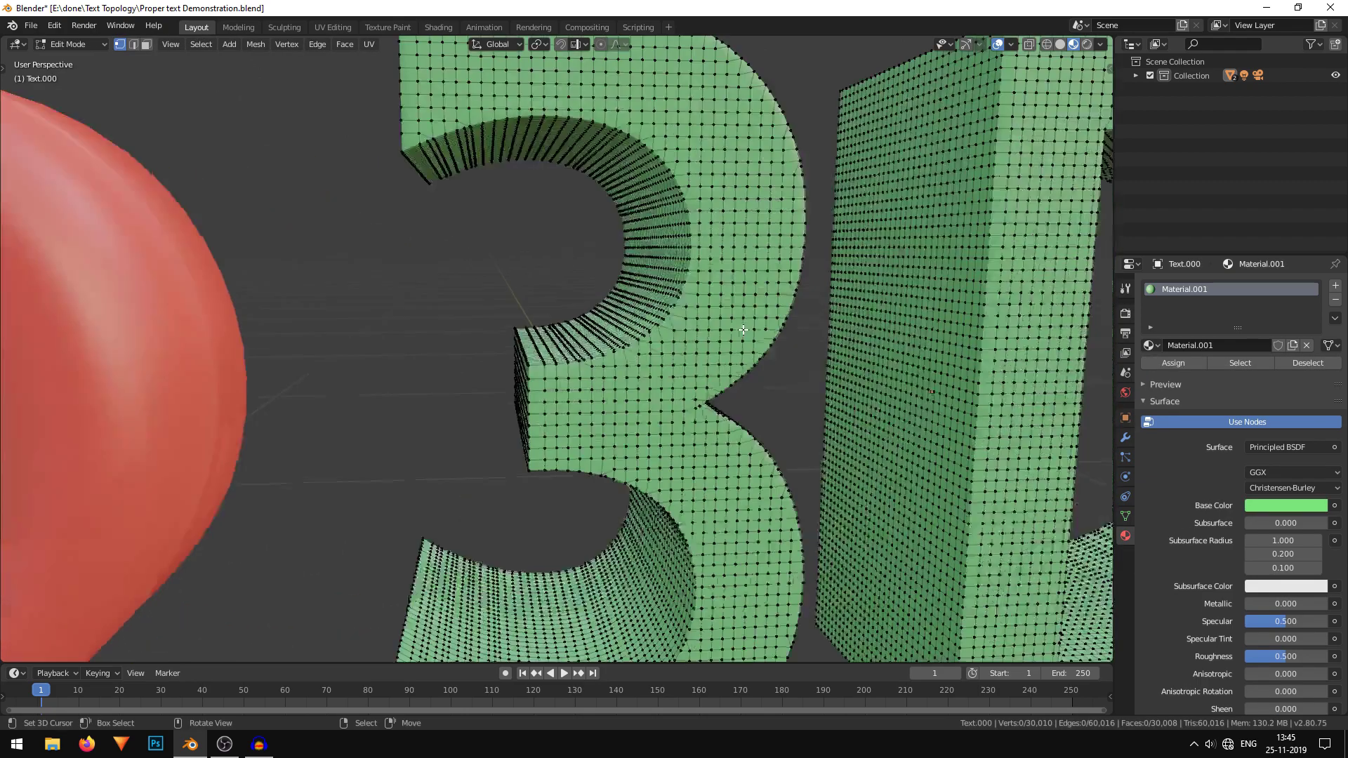
middle_click_drag(742, 330, 839, 159)
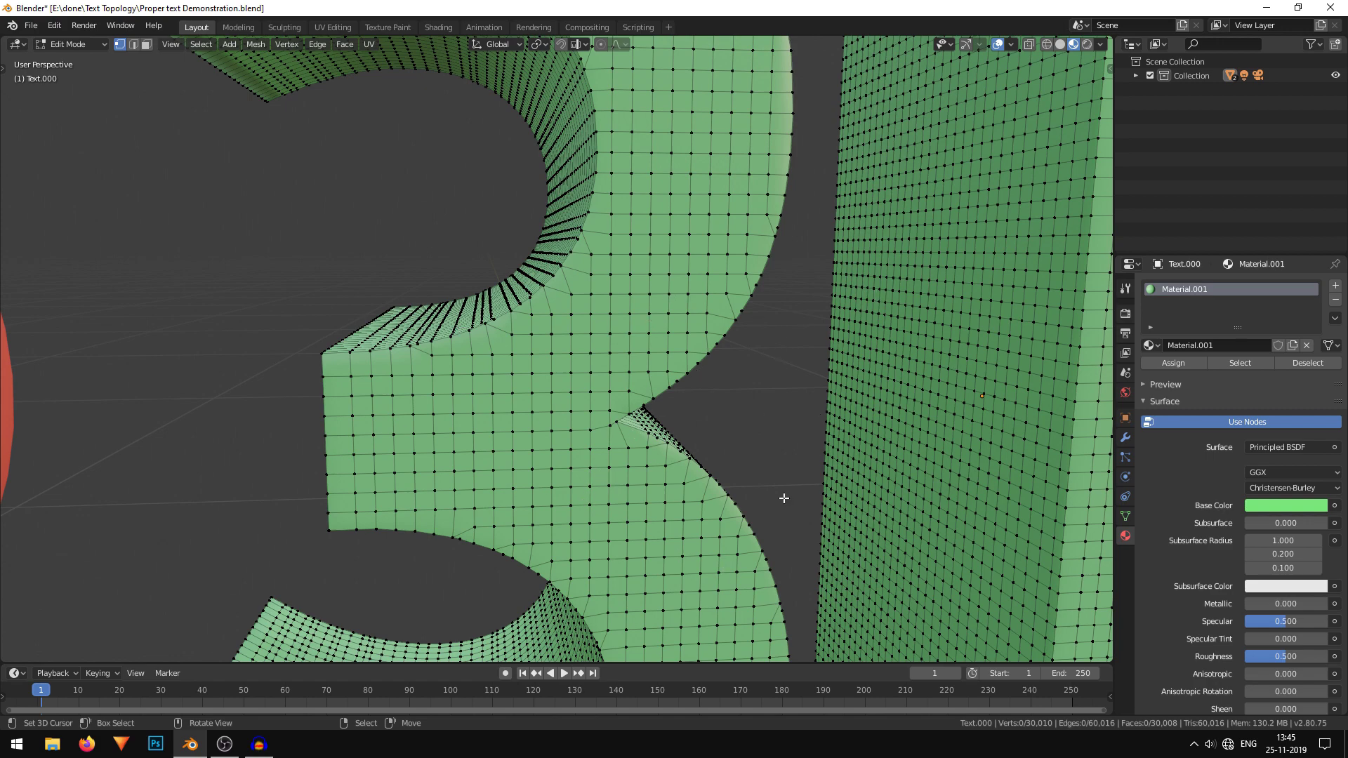
scroll(754, 366, "down", 4)
key("Tab")
scroll(649, 343, "down", 3)
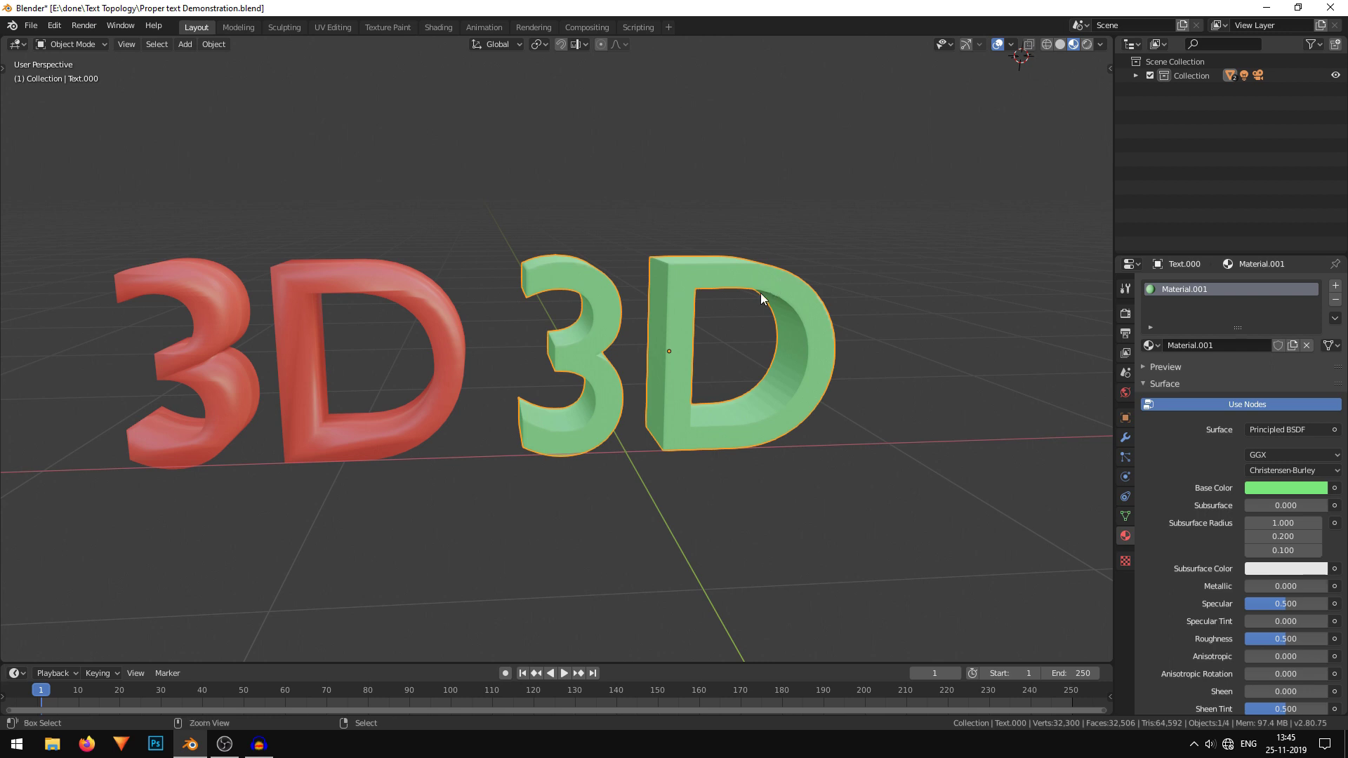
Step: Start a new General file, discarding changes to the old one
key("ctrl+n")
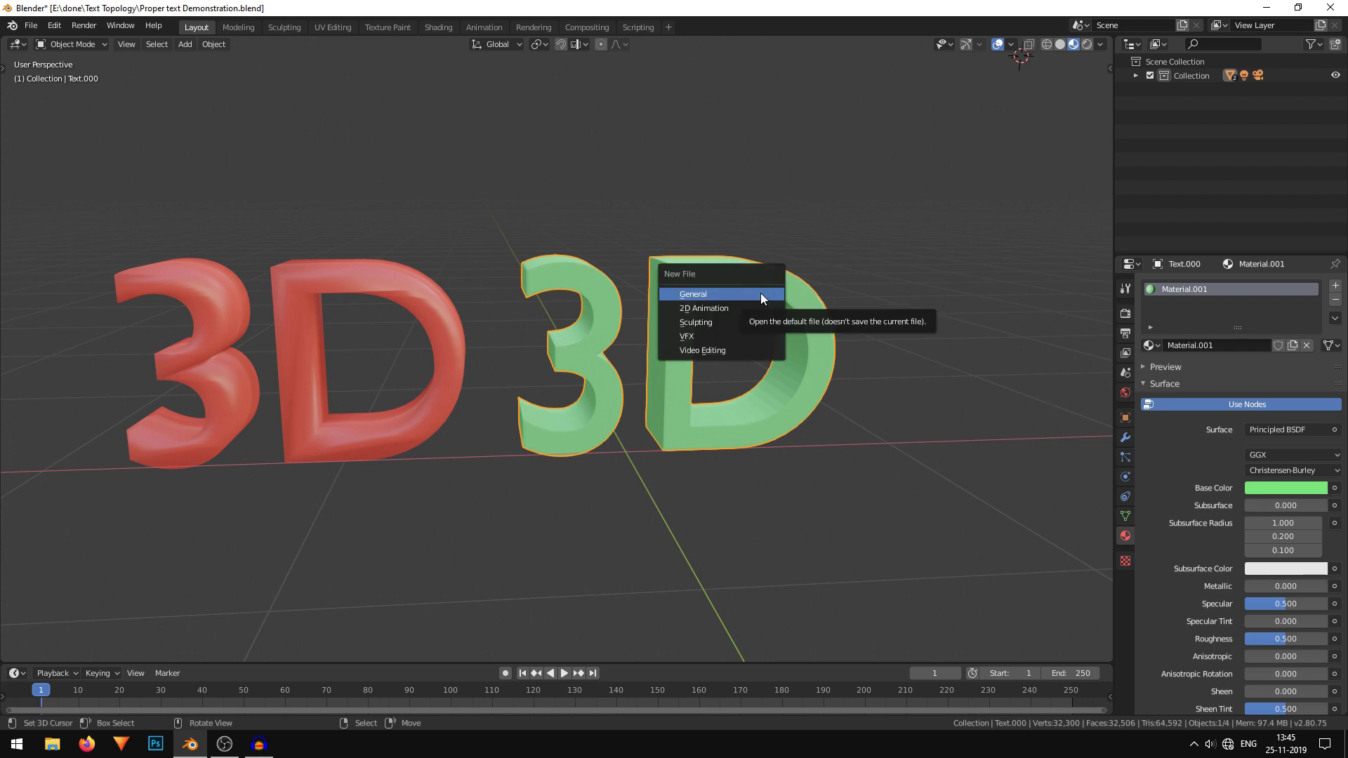
left_click(760, 293)
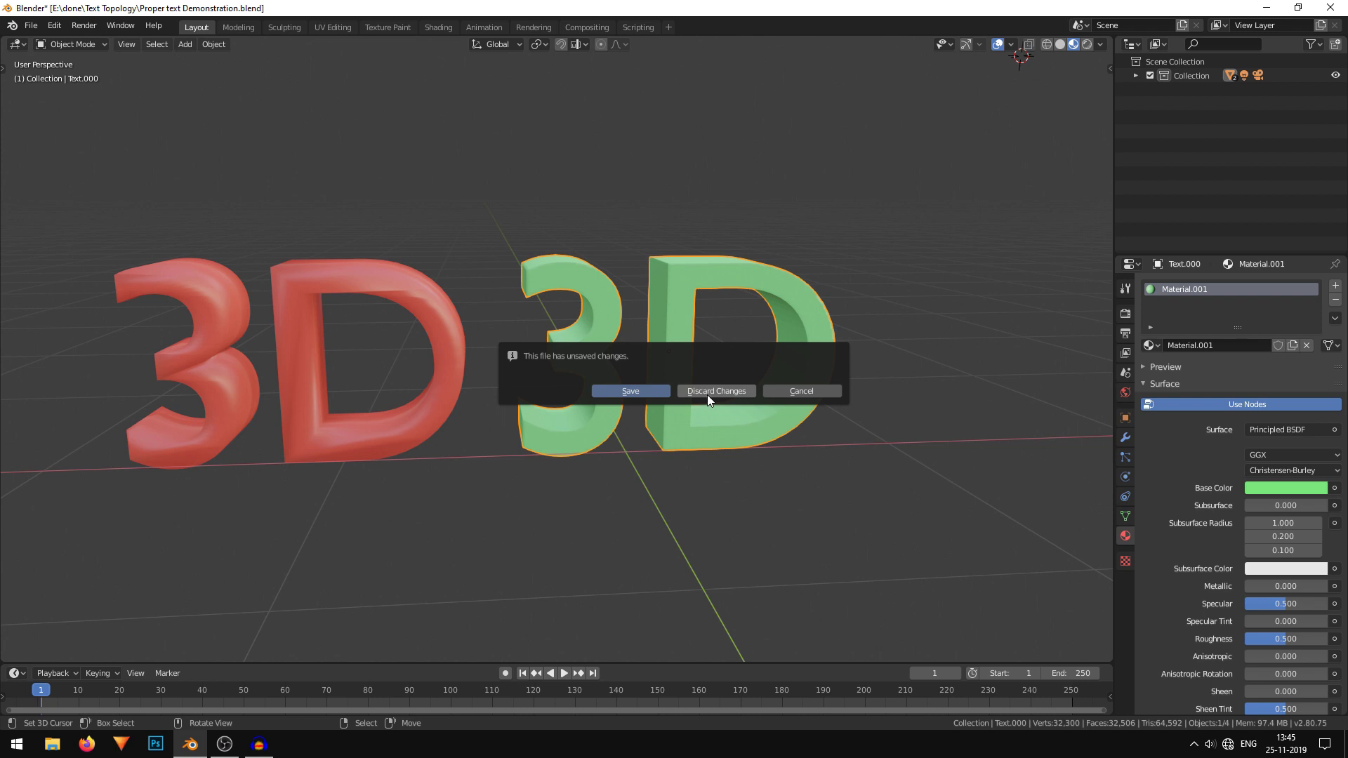
left_click(630, 391)
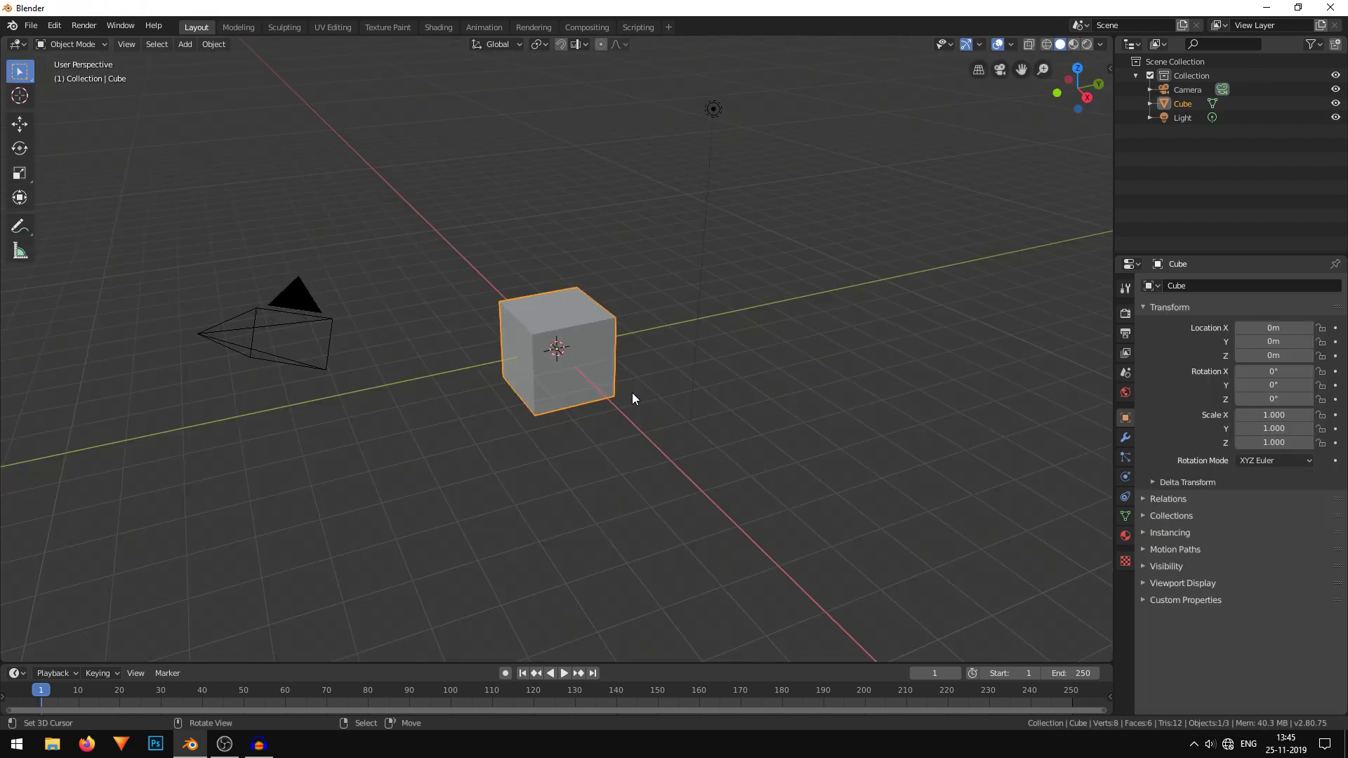
Step: Focus on and delete the default cube, leaving an empty scene
key("KP_Decimal")
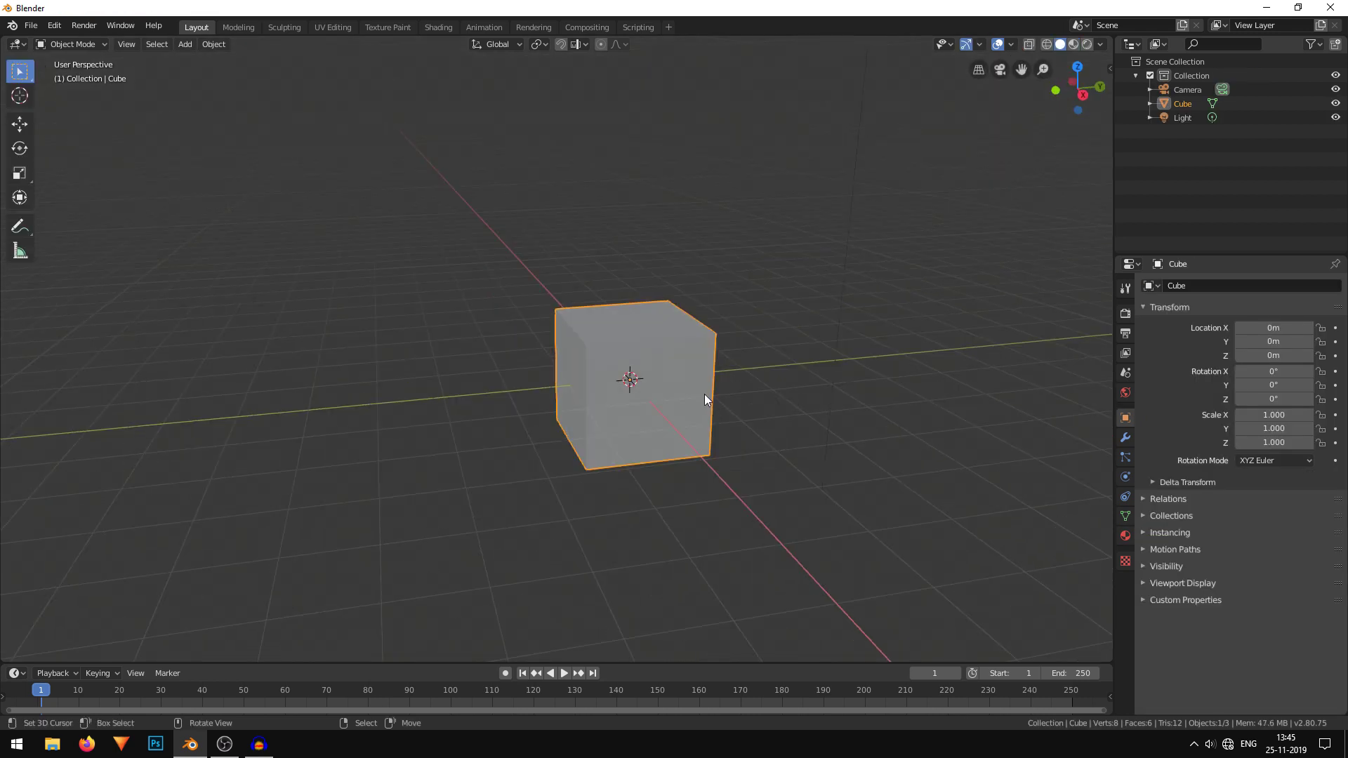
key("Delete")
mouse_move(678, 358)
middle_mouse_down()
mouse_move(665, 376)
mouse_move(703, 408)
mouse_move(659, 393)
middle_mouse_up()
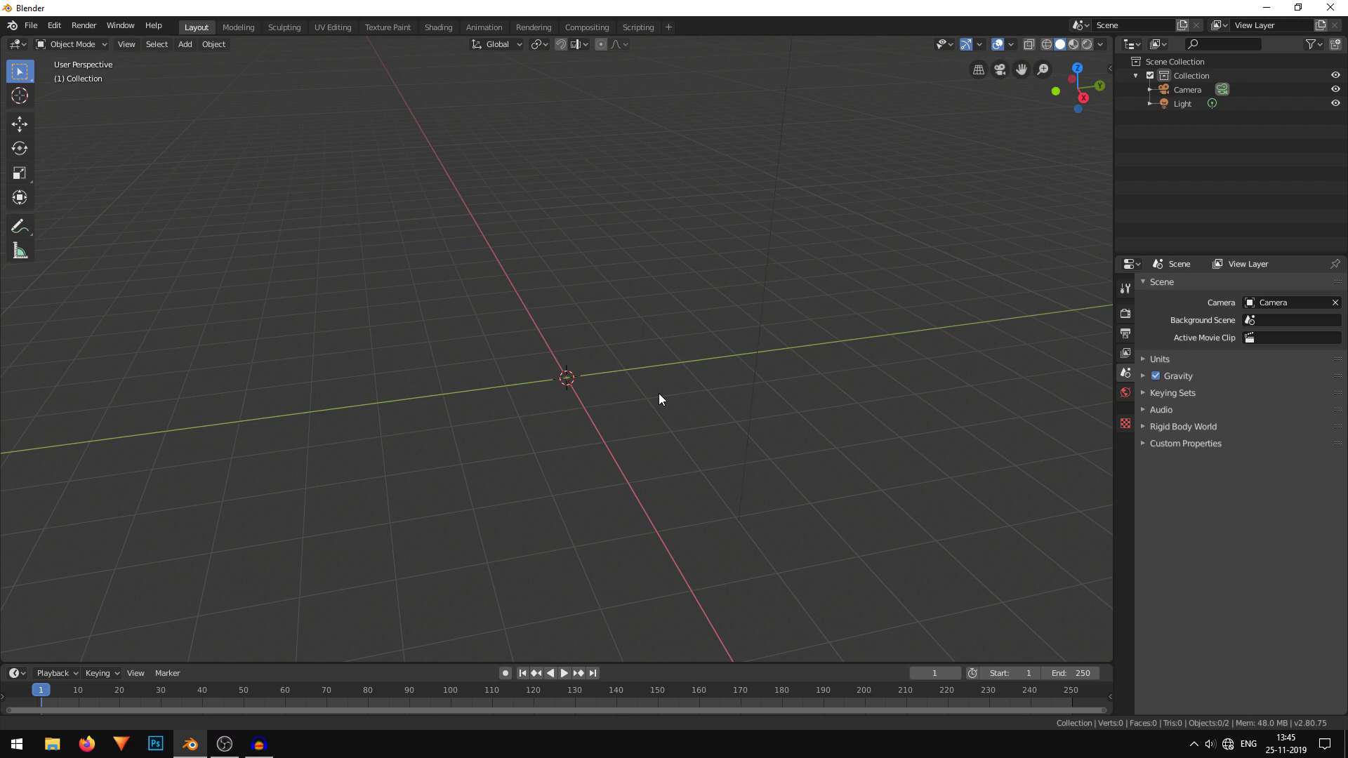
Step: Add a text object, replace 'Text' with '3D', and set the 3D cursor beside the D
key("shift+a")
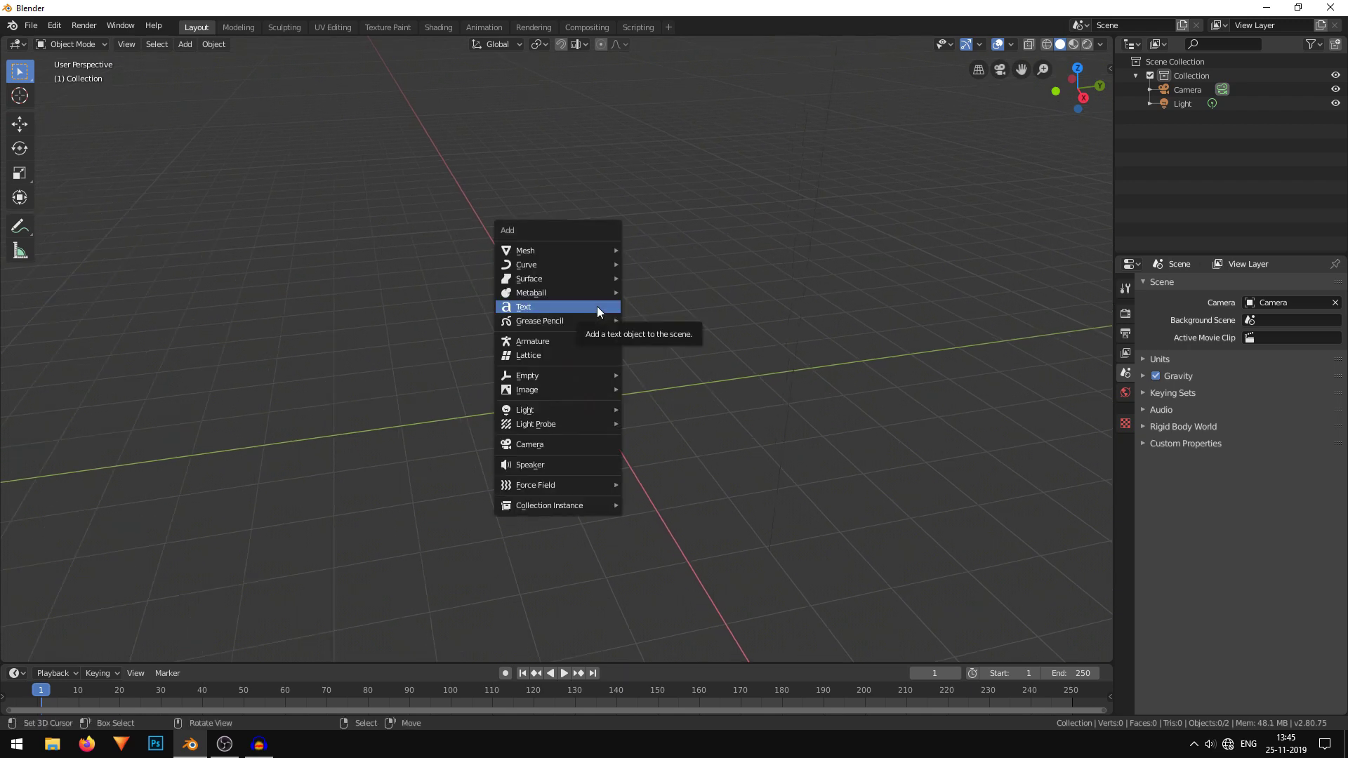
left_click(578, 307)
mouse_move(577, 307)
middle_mouse_down()
mouse_move(863, 519)
mouse_move(642, 519)
mouse_move(669, 563)
mouse_move(677, 539)
middle_mouse_up()
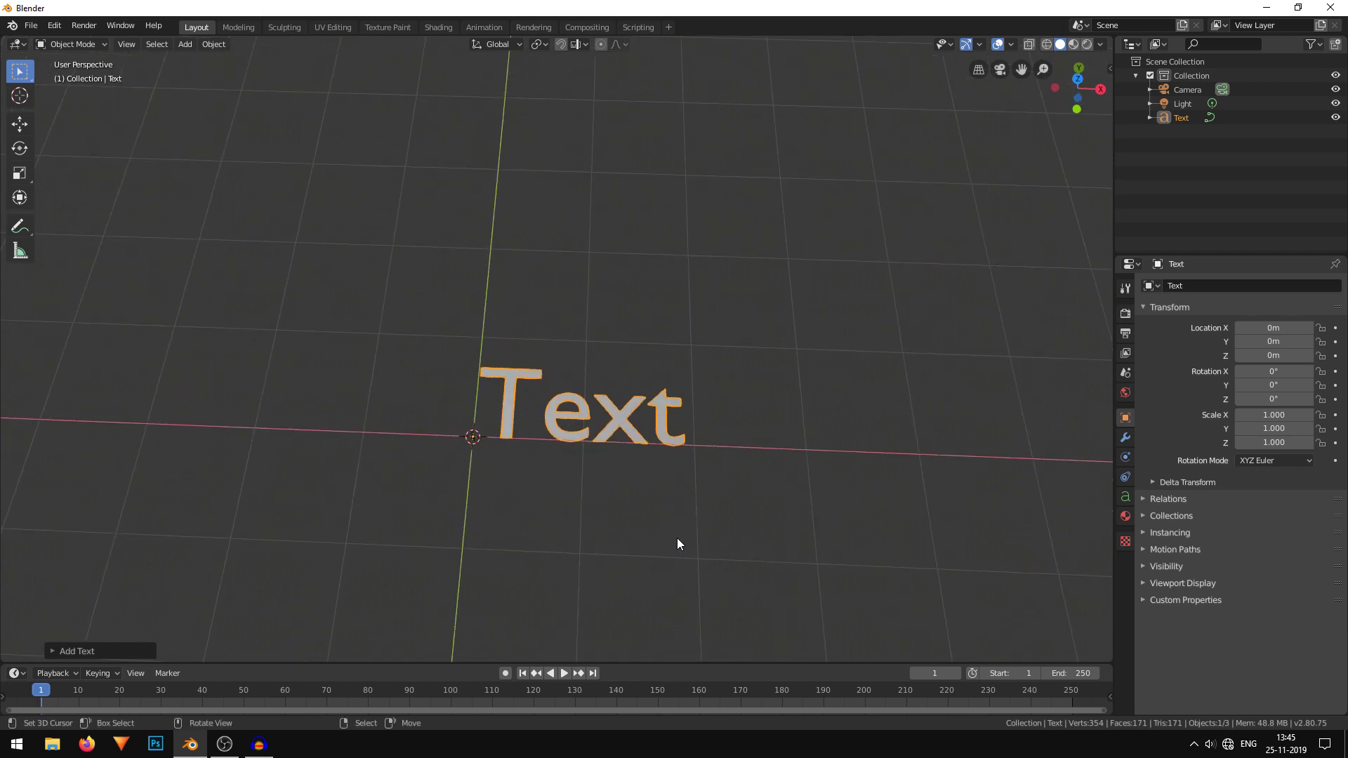
scroll(678, 537, "up", 3)
key("Tab")
key("BackSpace")
key("BackSpace")
key("BackSpace")
key("BackSpace")
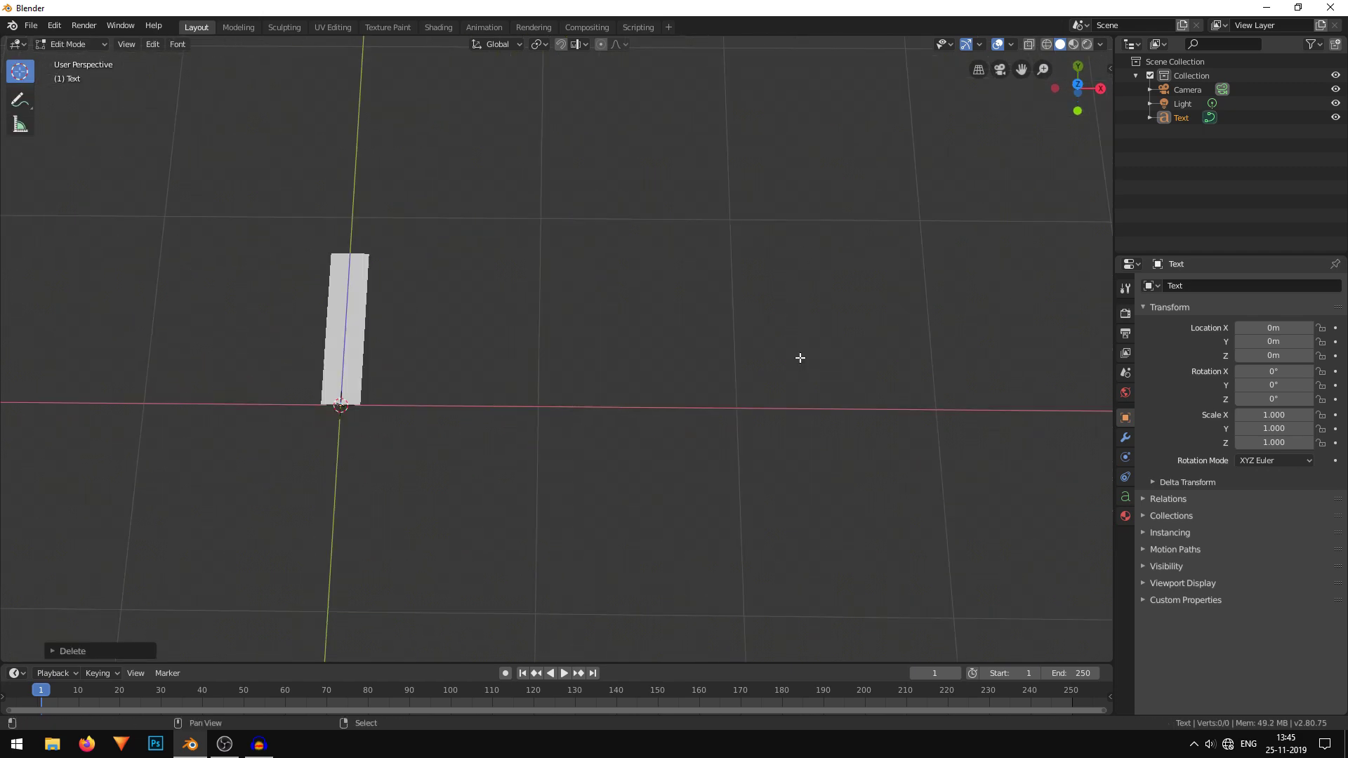
type("#D")
key("BackSpace")
key("BackSpace")
type("3")
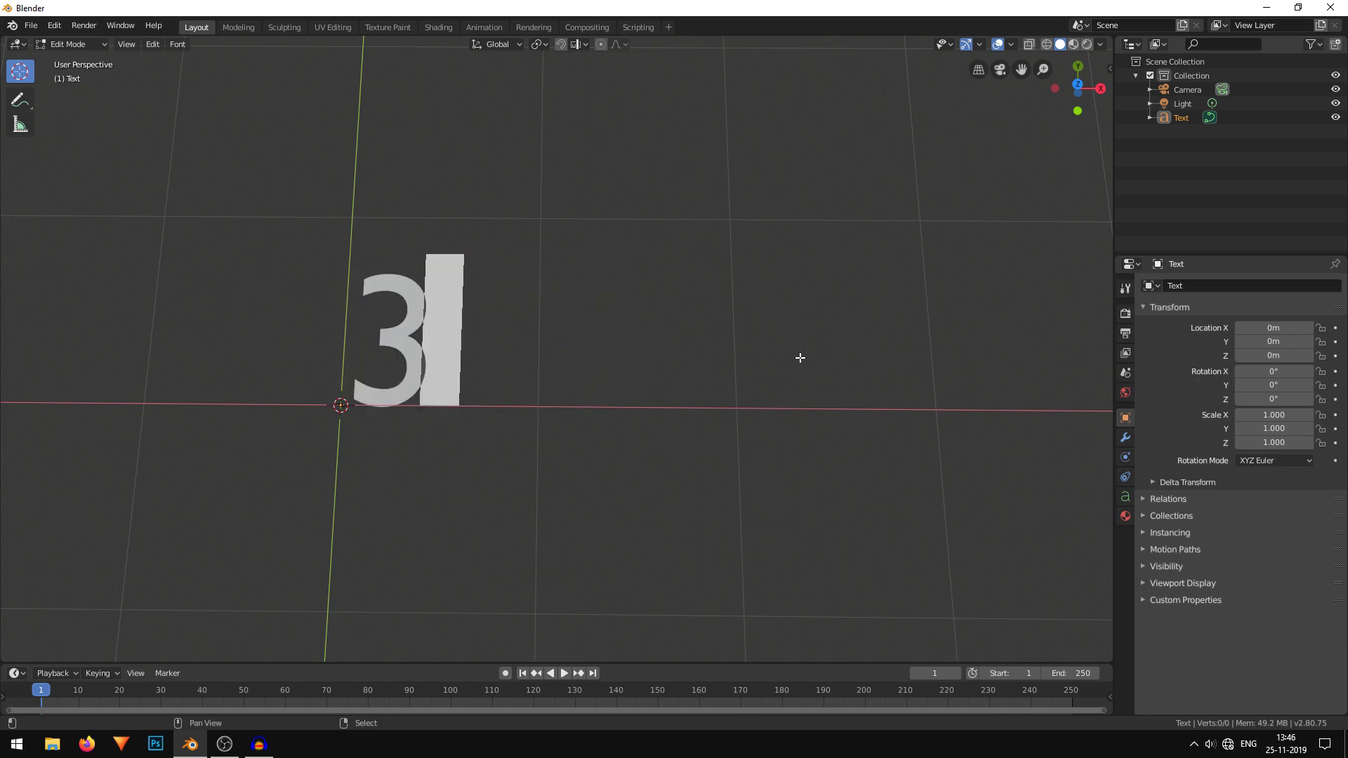
type("D")
key("Tab")
mouse_move(813, 369)
middle_mouse_down()
mouse_move(593, 323)
mouse_move(662, 397)
mouse_move(587, 415)
mouse_move(618, 445)
mouse_move(582, 416)
mouse_move(636, 451)
middle_mouse_up()
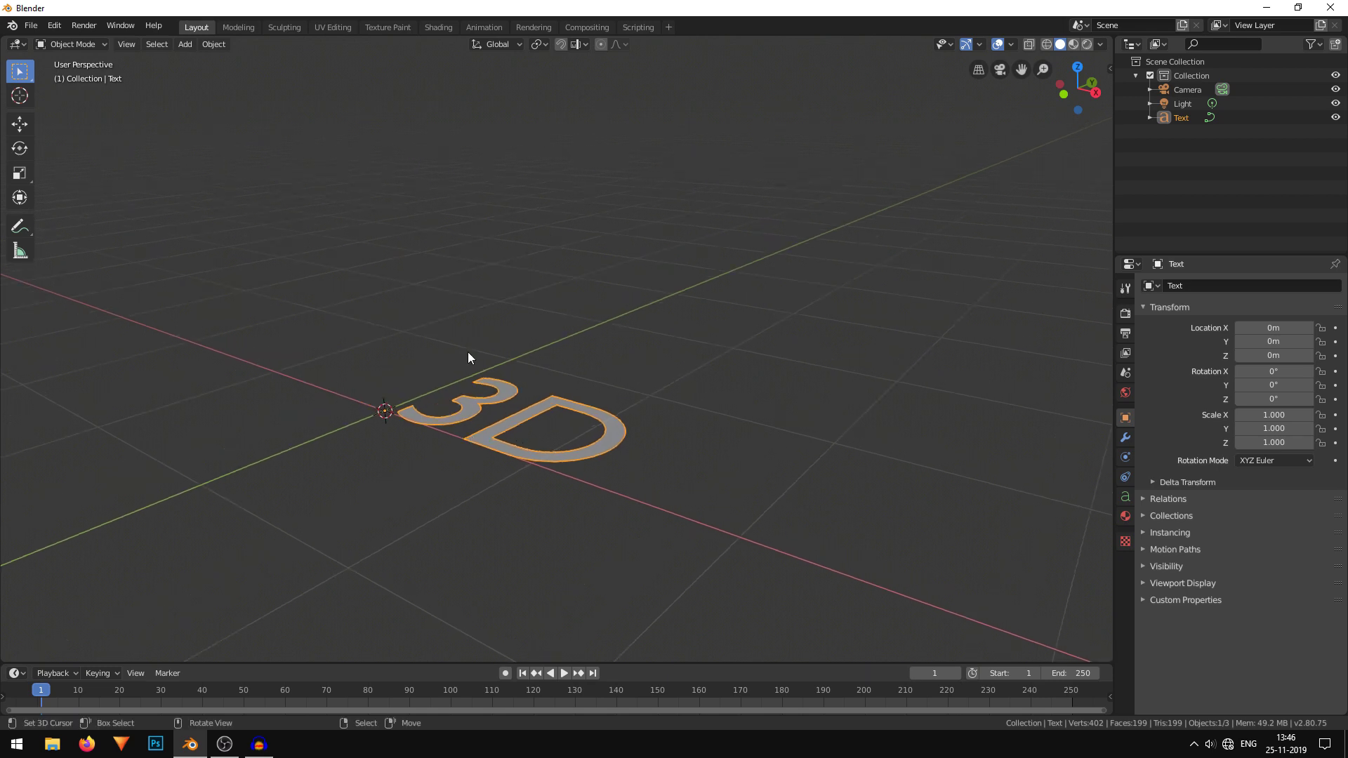
right_click(591, 447, "shift")
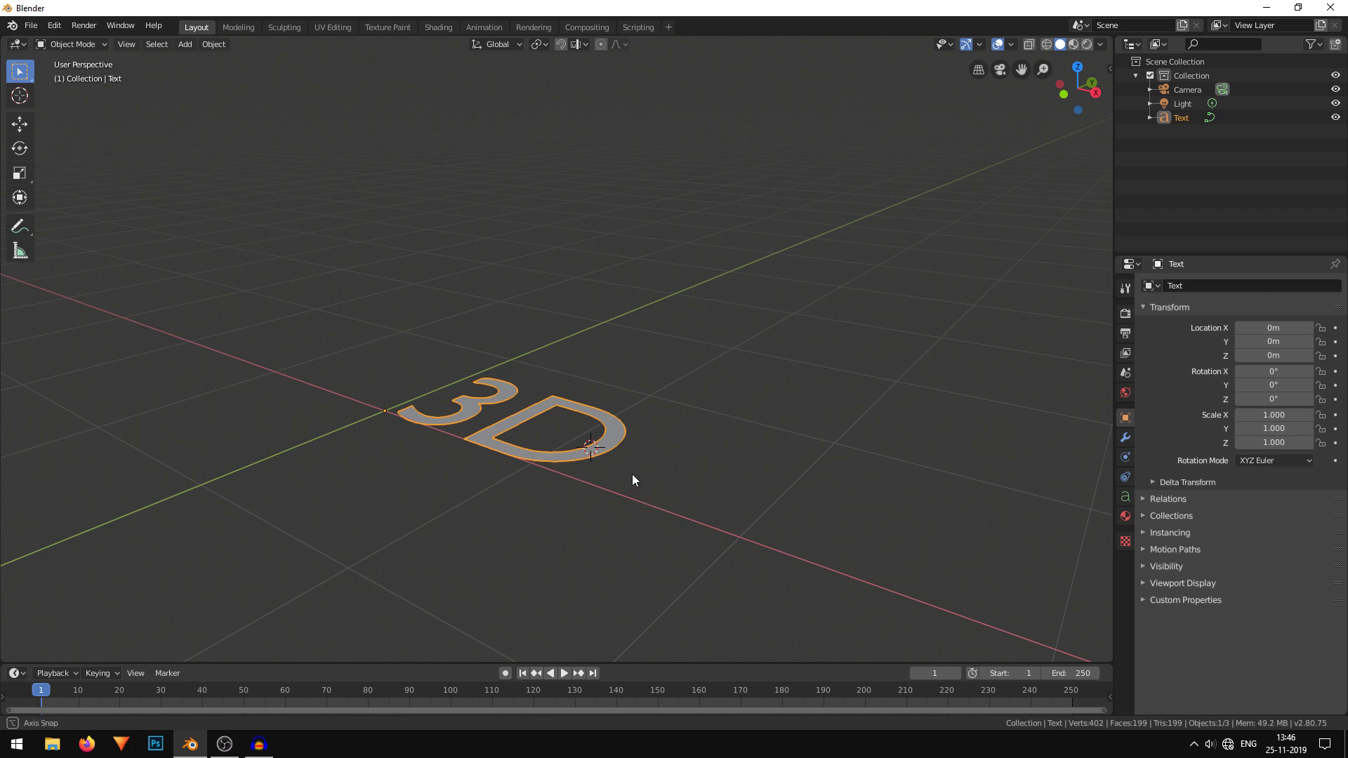
Step: Show the text's Modifier Properties and dismiss the Add Modifier list
mouse_move(647, 494)
middle_mouse_down()
mouse_move(632, 474)
mouse_move(738, 543)
middle_mouse_up()
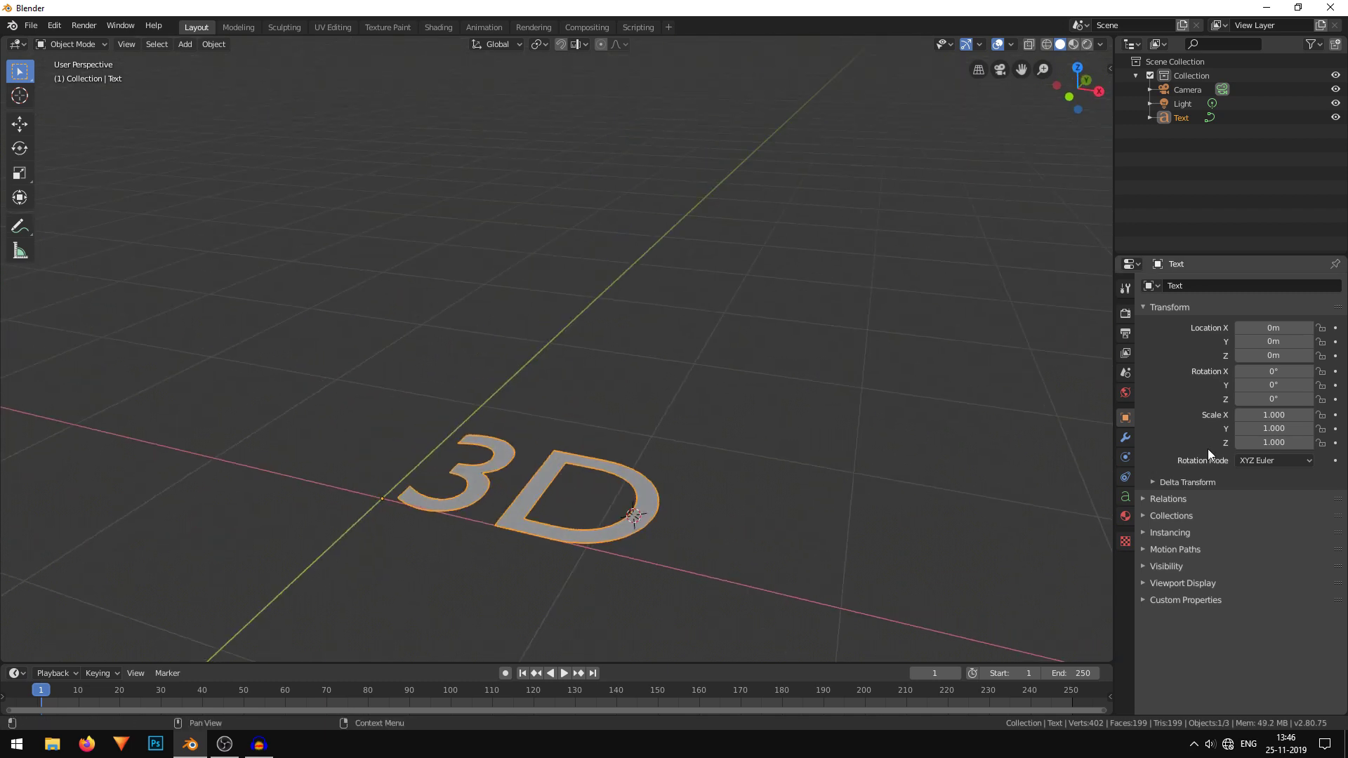
left_click(1126, 438)
left_click(1237, 285)
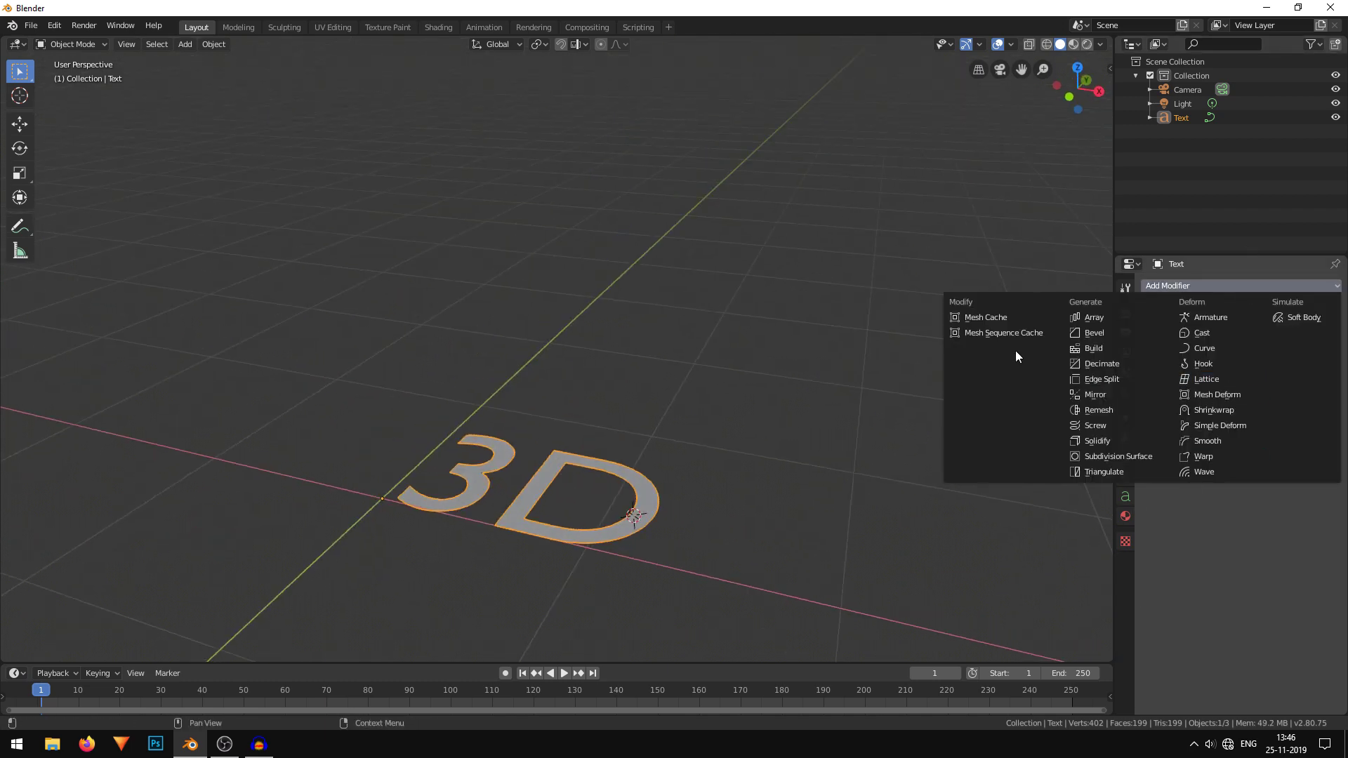
middle_click_drag(633, 421, 682, 336)
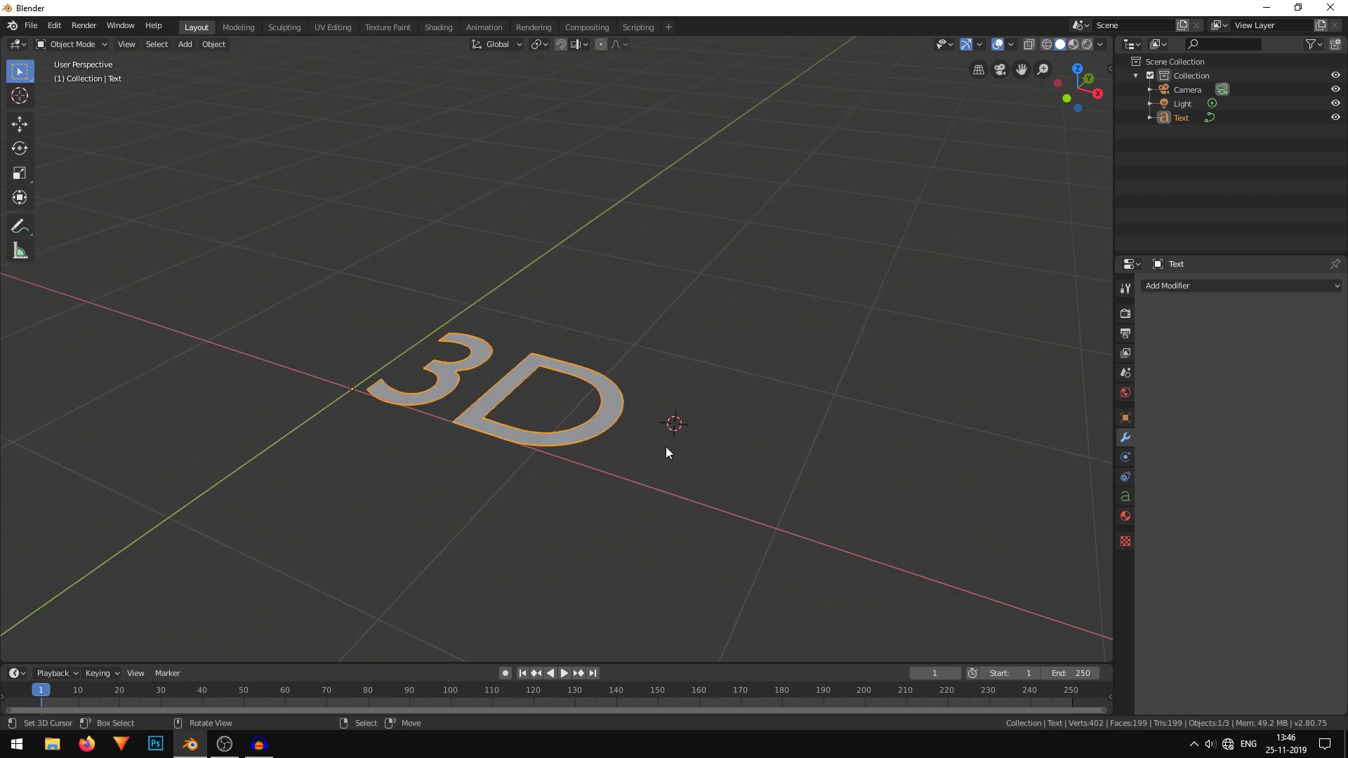
Step: Rotate the text 90° about X so it stands upright
key("r")
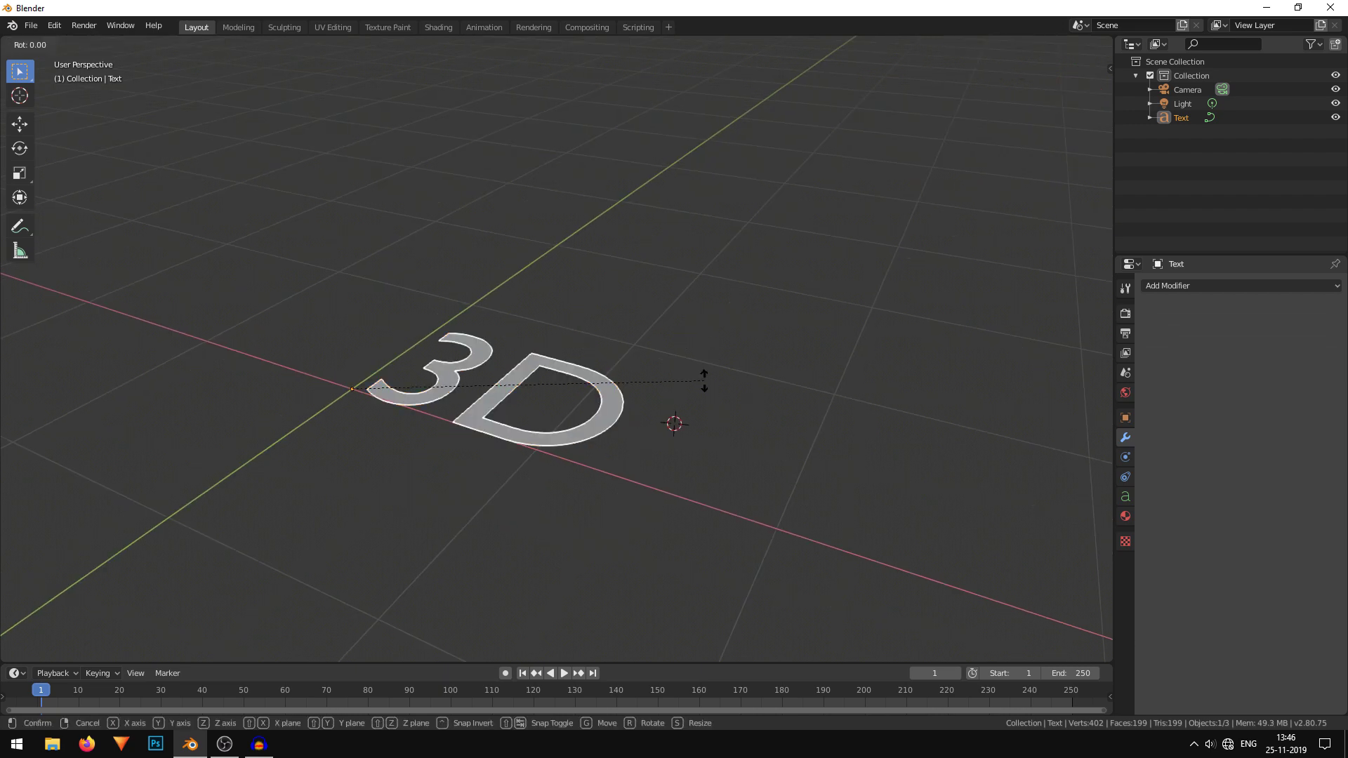
type("x90")
key("Return")
middle_click_drag(705, 380, 791, 341)
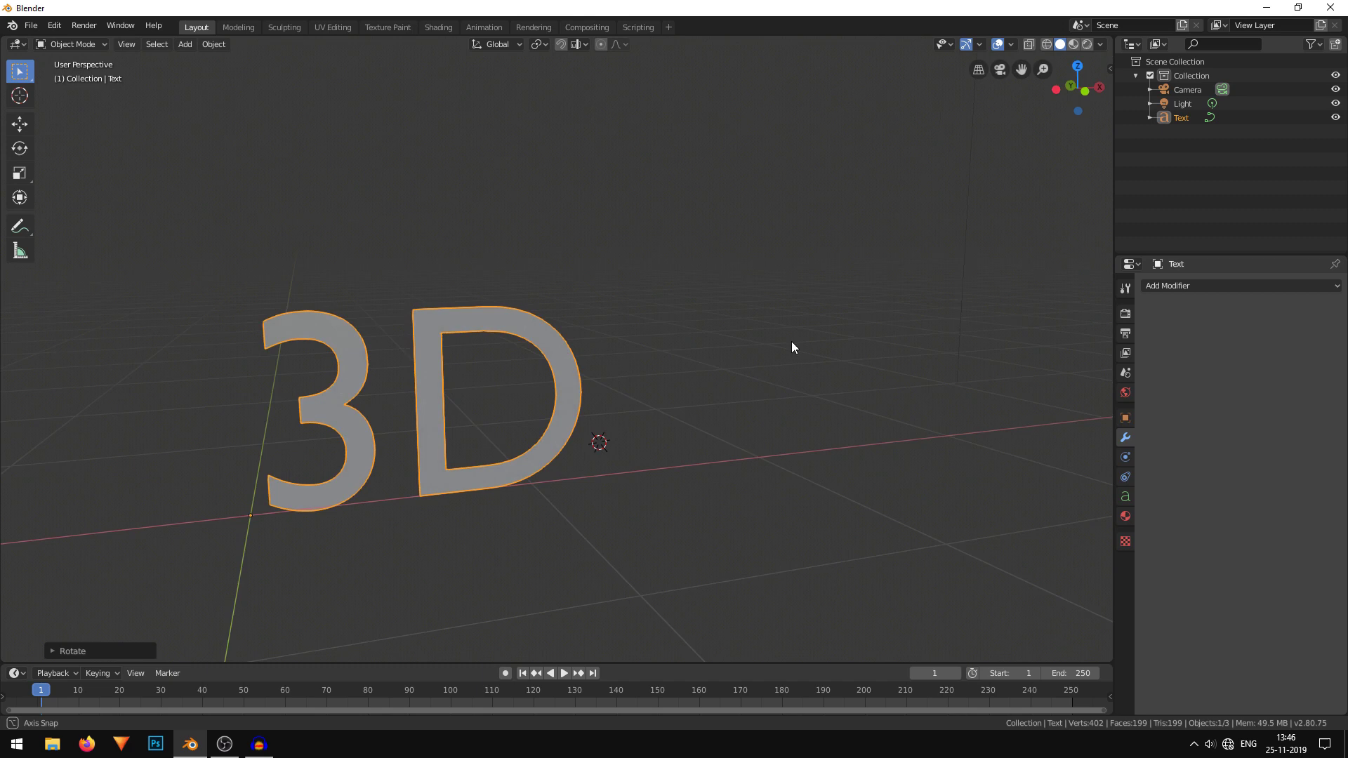
middle_click_drag(513, 496, 612, 465)
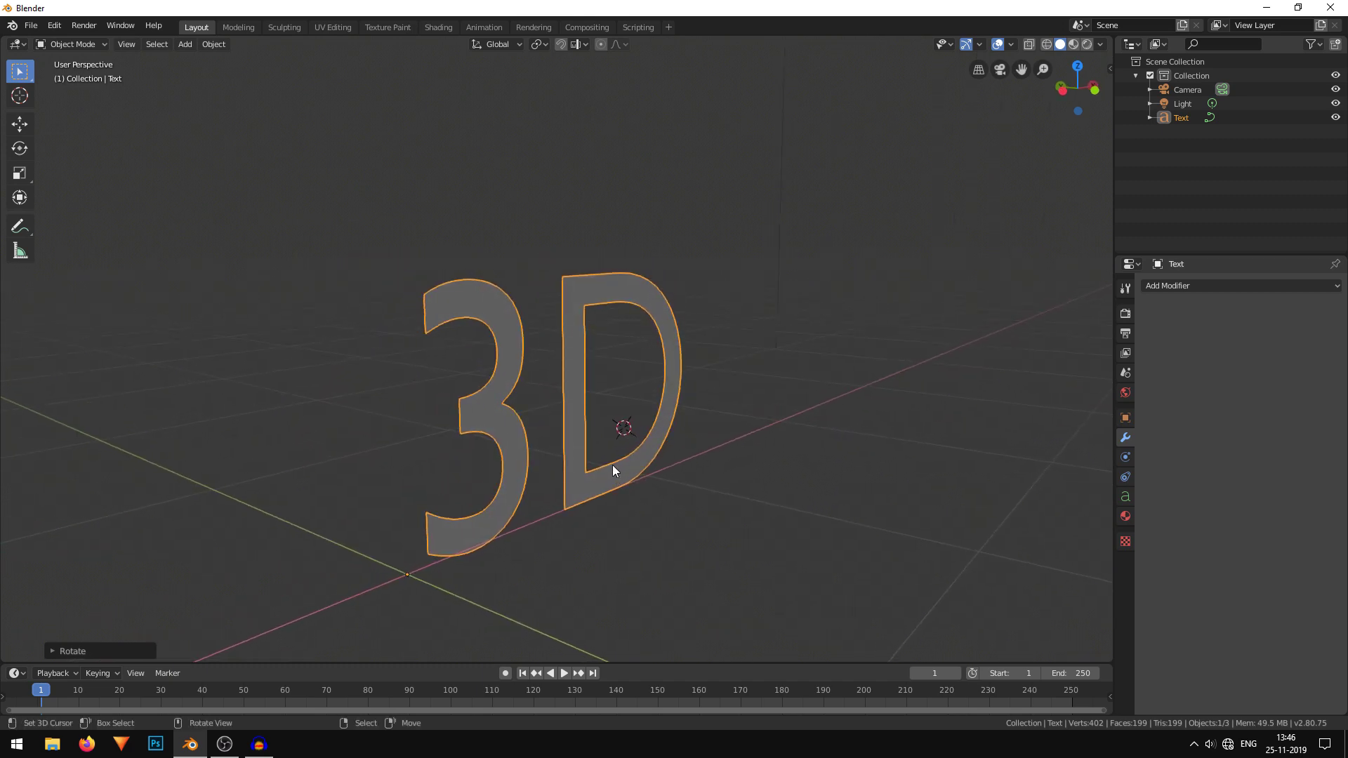
middle_click_drag(762, 339, 697, 316)
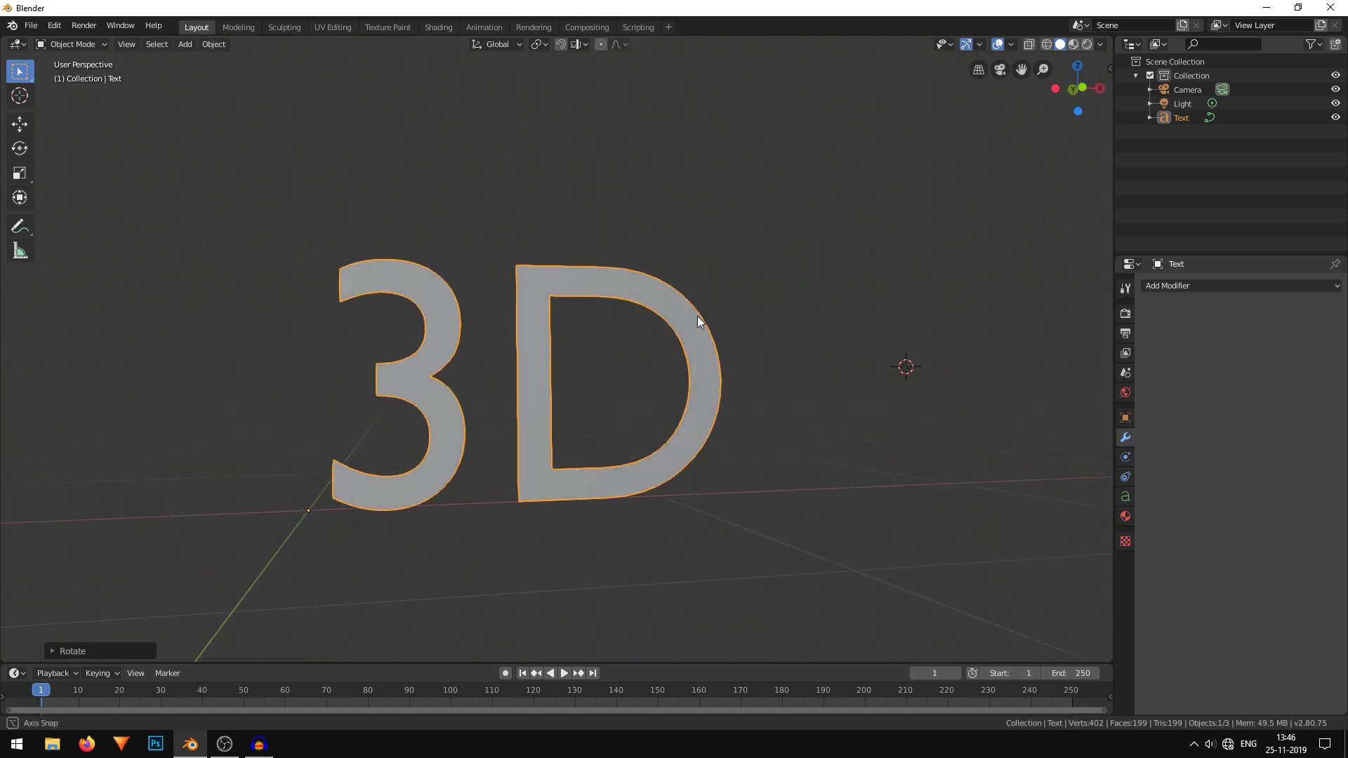
Step: Lower the text's preview resolution in its shape settings, then show Render Properties
left_click(1124, 497)
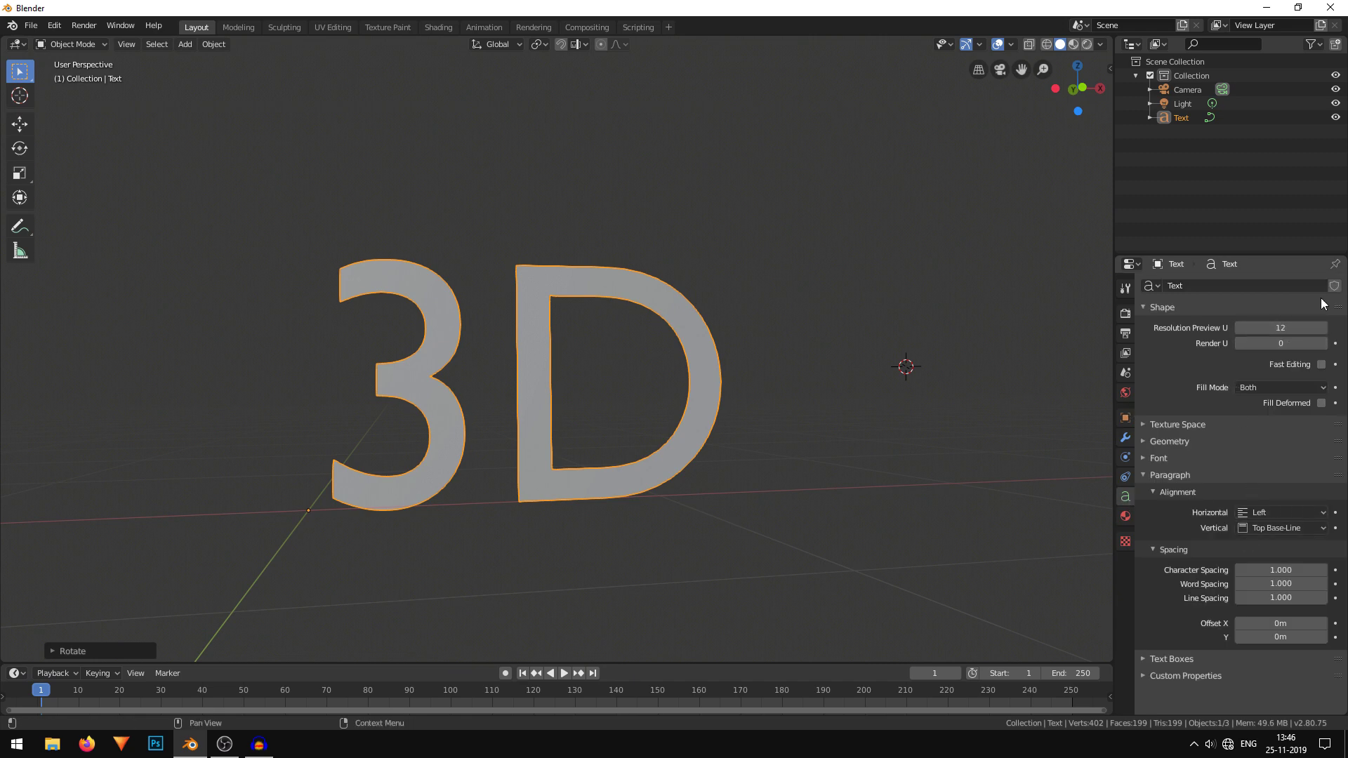
mouse_move(1280, 328)
left_mouse_down()
mouse_move(1253, 327)
mouse_move(1279, 328)
left_mouse_up()
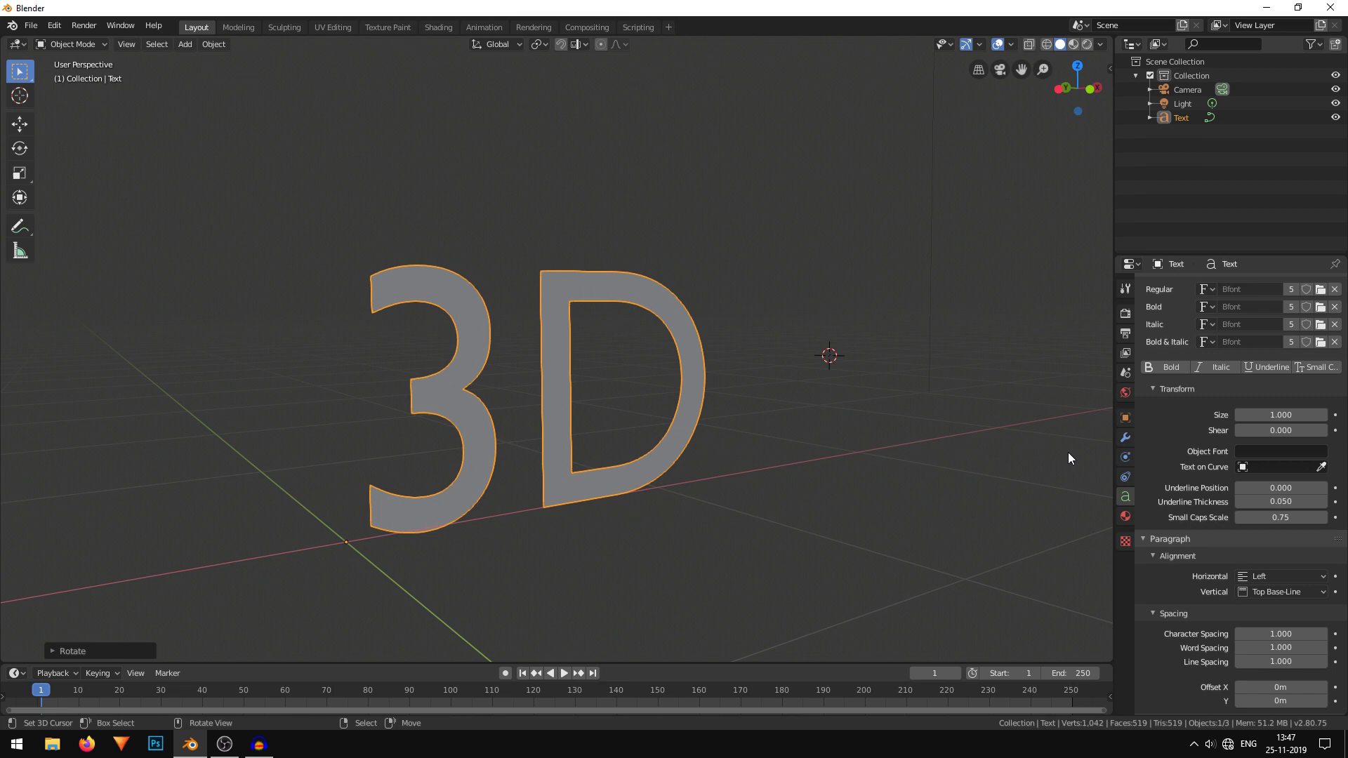
middle_click_drag(770, 404, 672, 431)
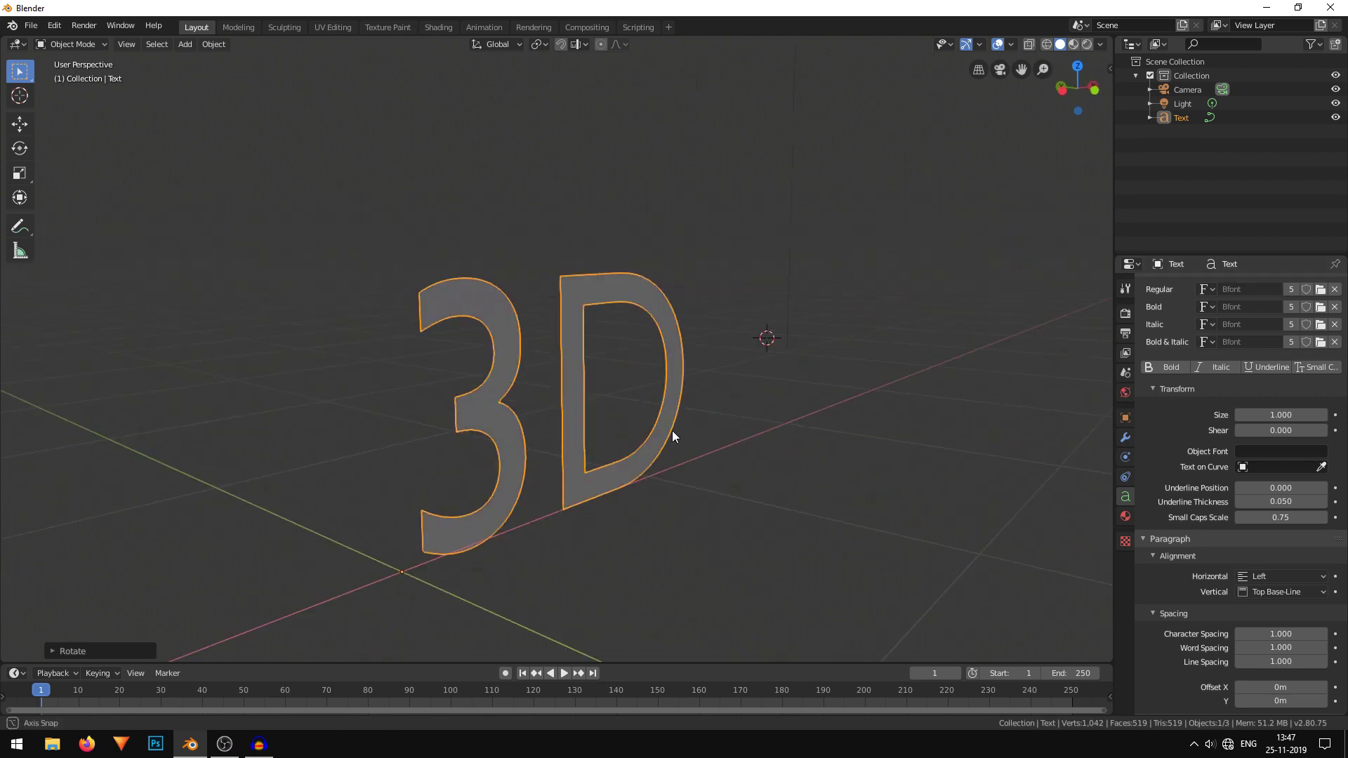
left_click(1125, 311)
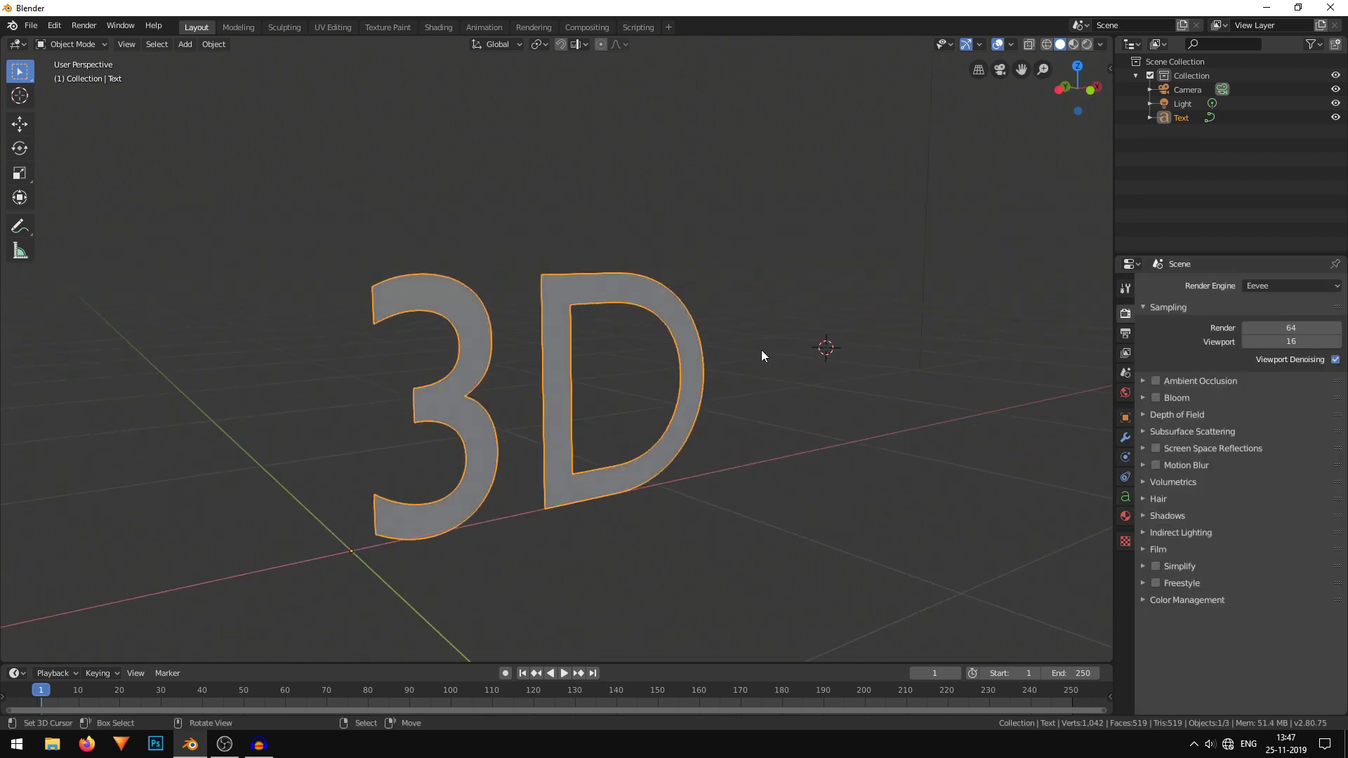
middle_click_drag(761, 351, 734, 358)
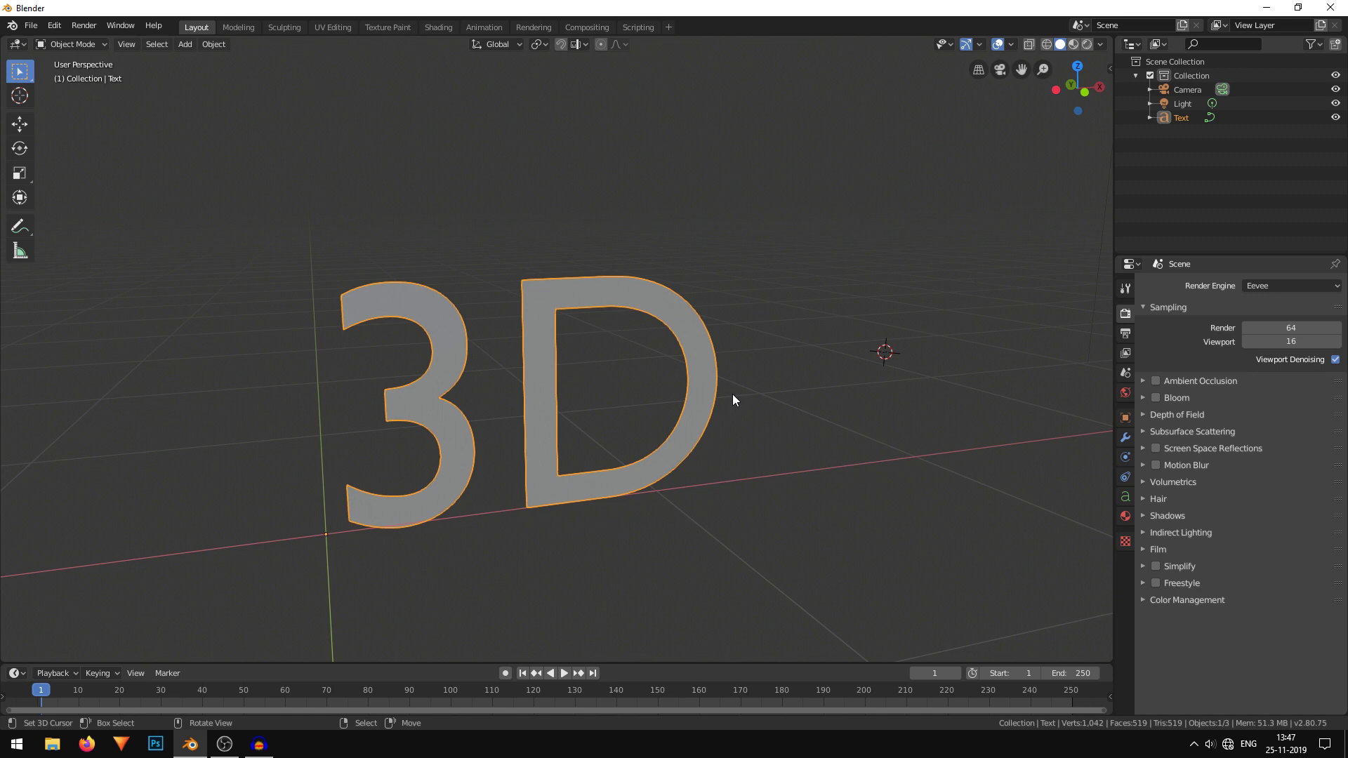
Step: Browse the Alt+C conversion options and the Object menu without converting
key("alt+c")
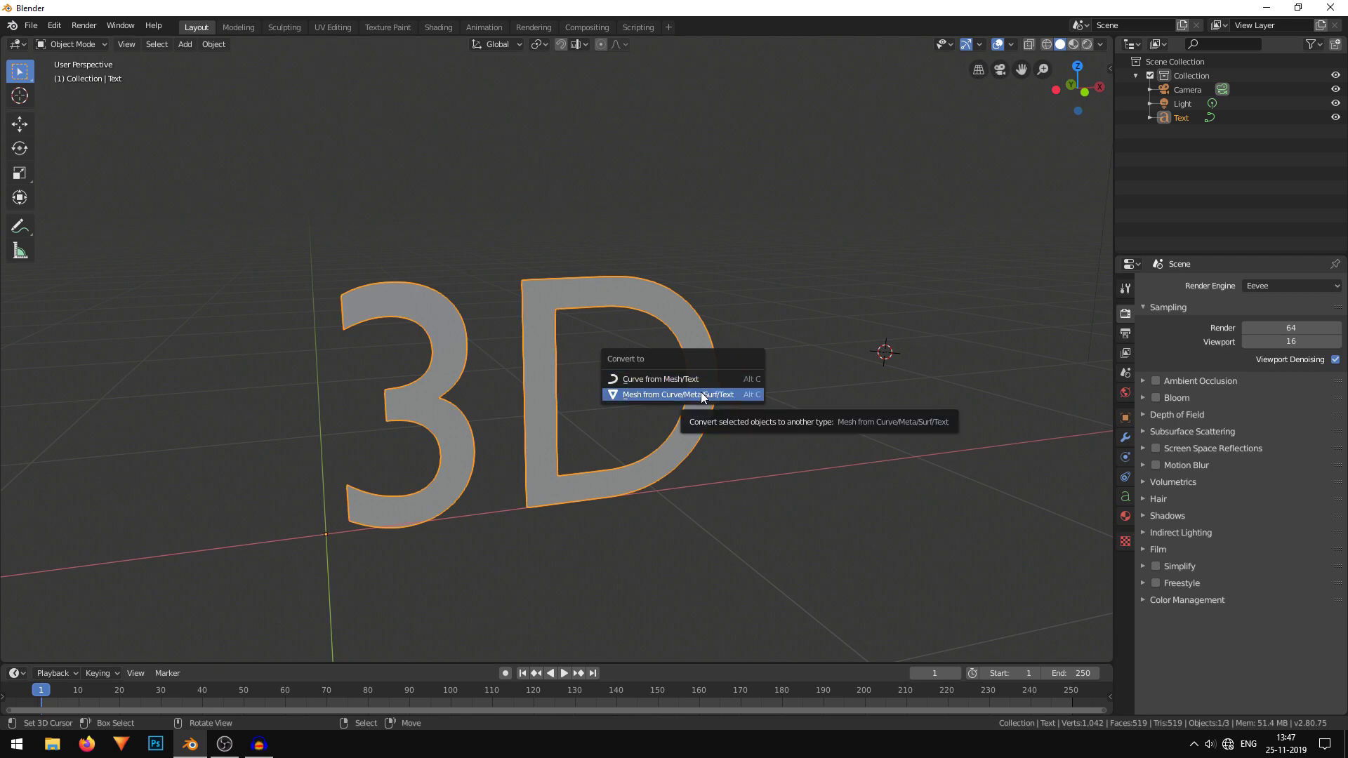
left_click(702, 396)
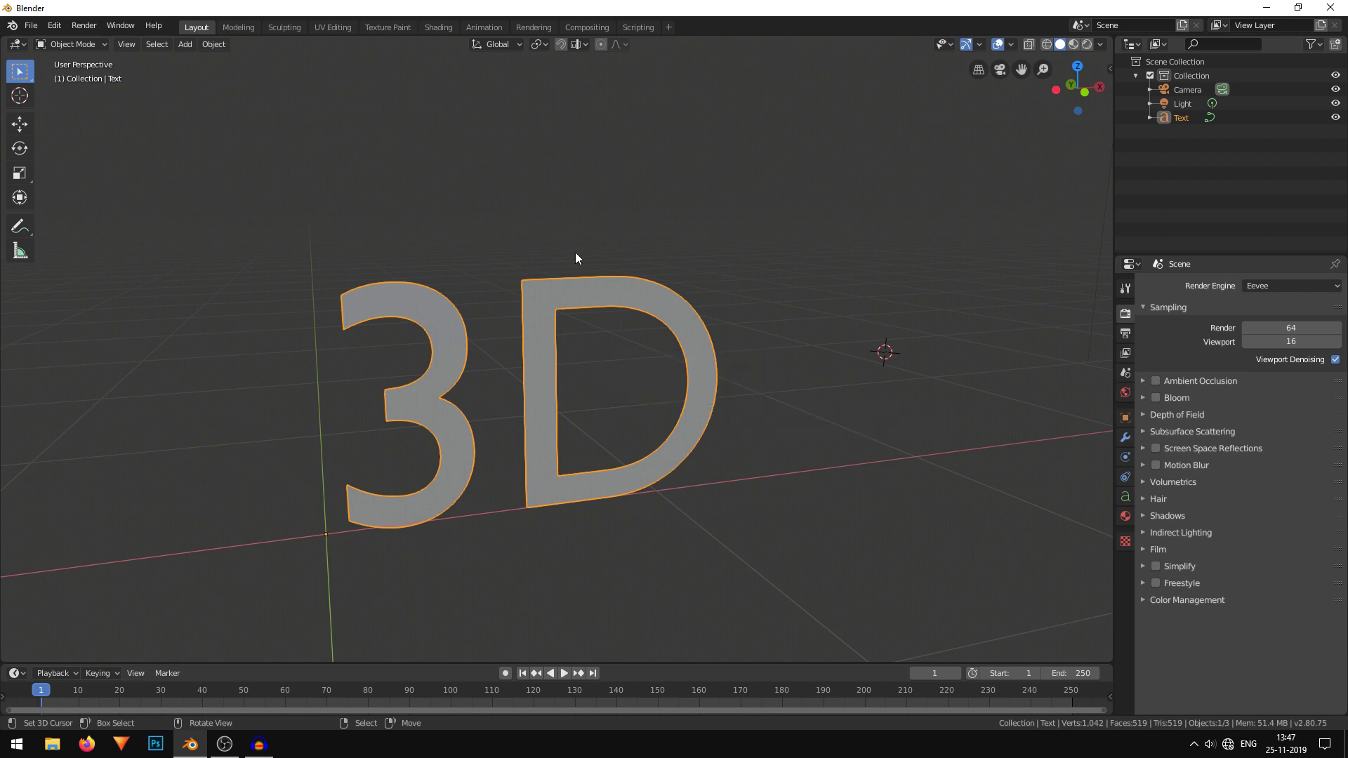
left_click(187, 45)
mouse_move(213, 45)
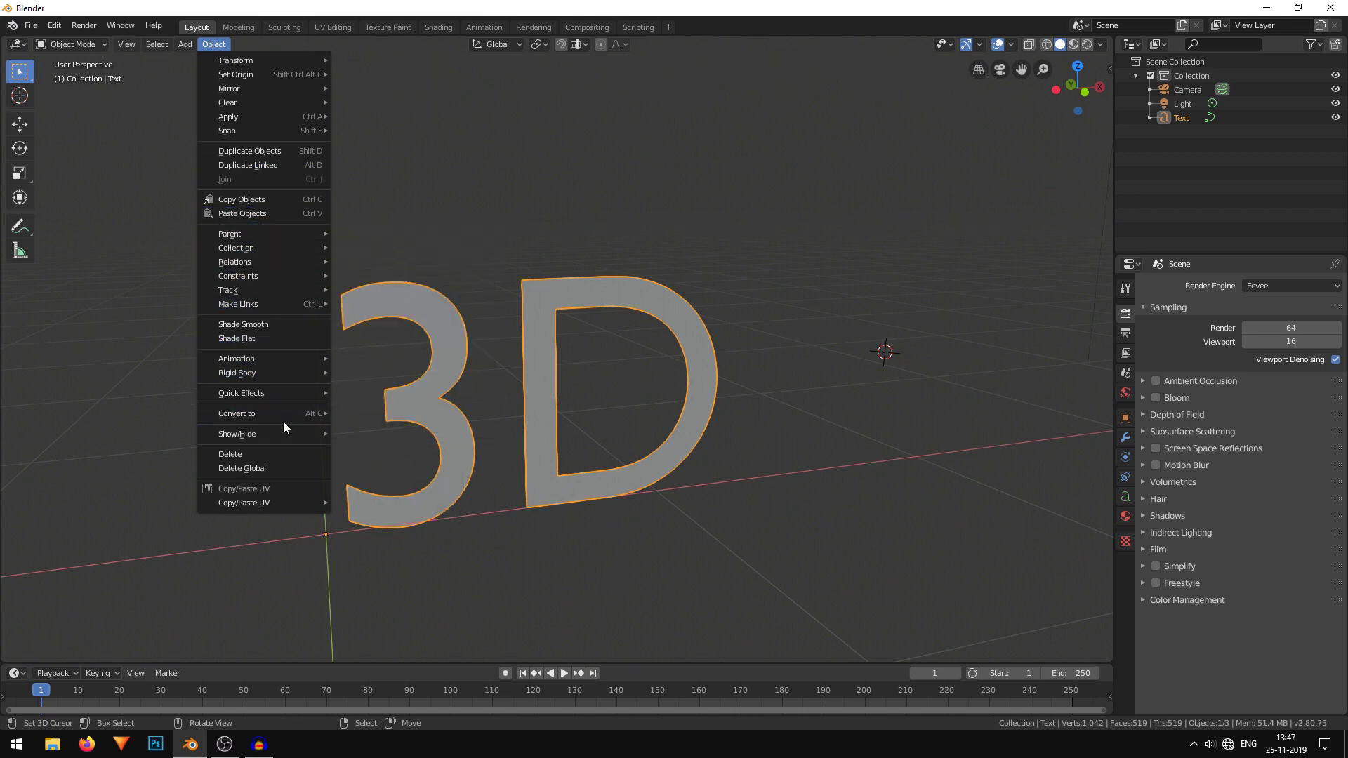
mouse_move(237, 413)
left_click(418, 430)
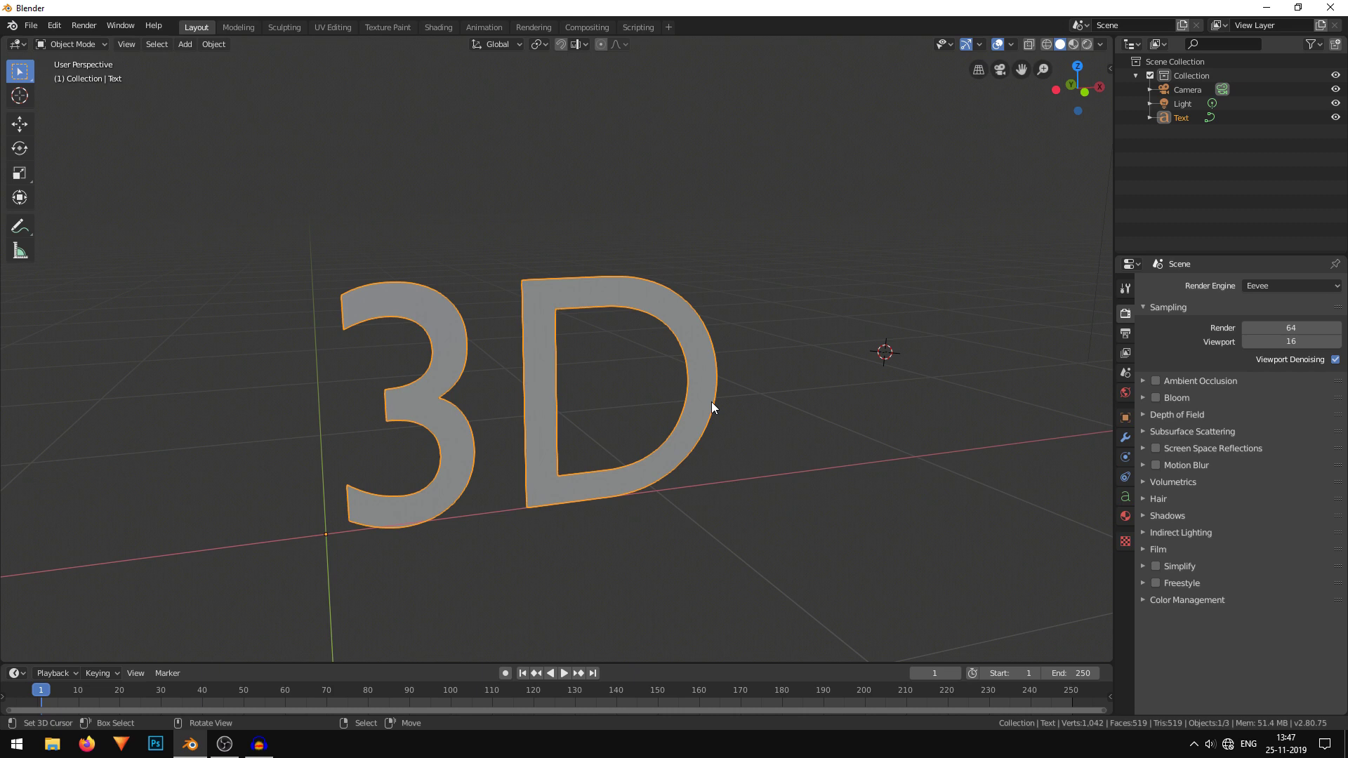
Step: Convert the 3D text into a mesh with Alt+C
key("alt+c")
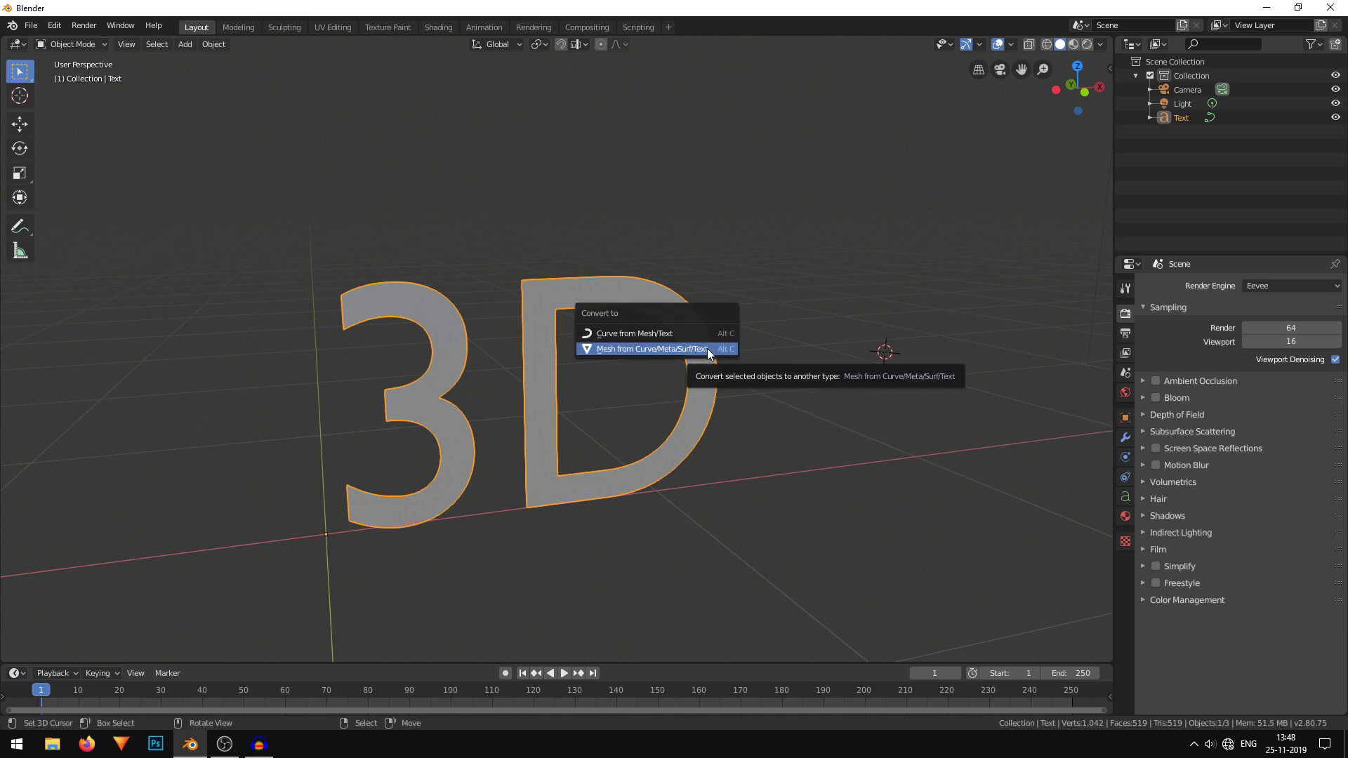
left_click(707, 349)
mouse_move(707, 348)
middle_mouse_down()
mouse_move(588, 415)
mouse_move(607, 405)
mouse_move(539, 384)
middle_mouse_up()
key("Tab")
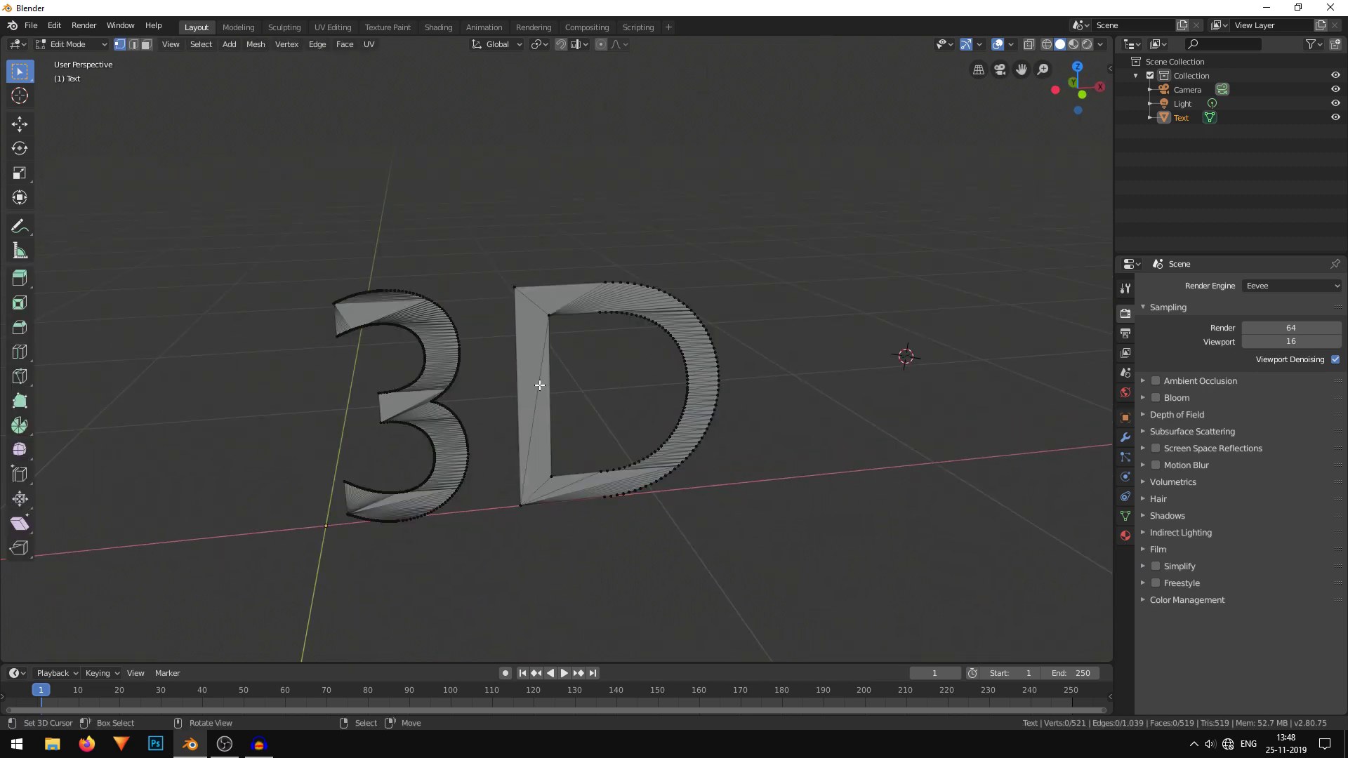
scroll(539, 384, "up", 4)
scroll(540, 384, "up", 3)
middle_click_drag(928, 327, 659, 467, "shift")
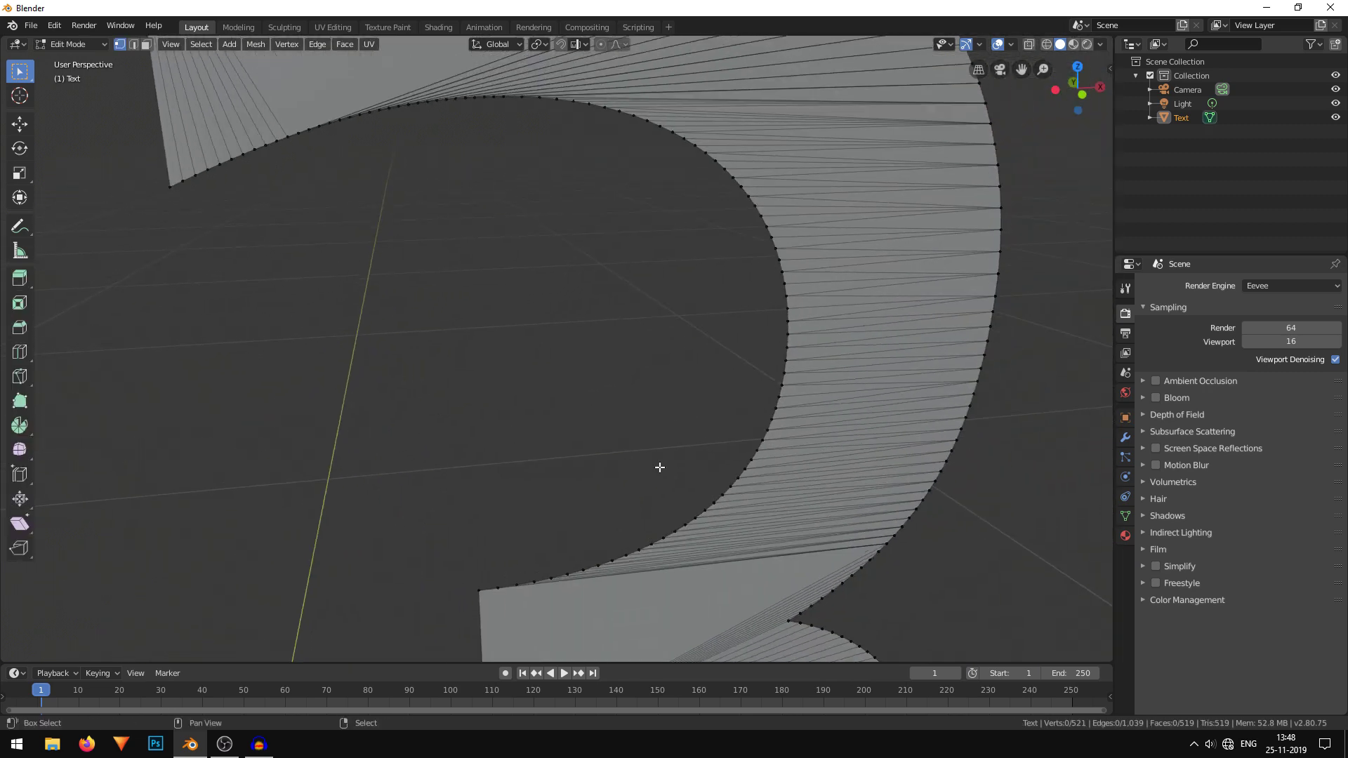
scroll(659, 467, "down", 5)
scroll(723, 260, "up", 4)
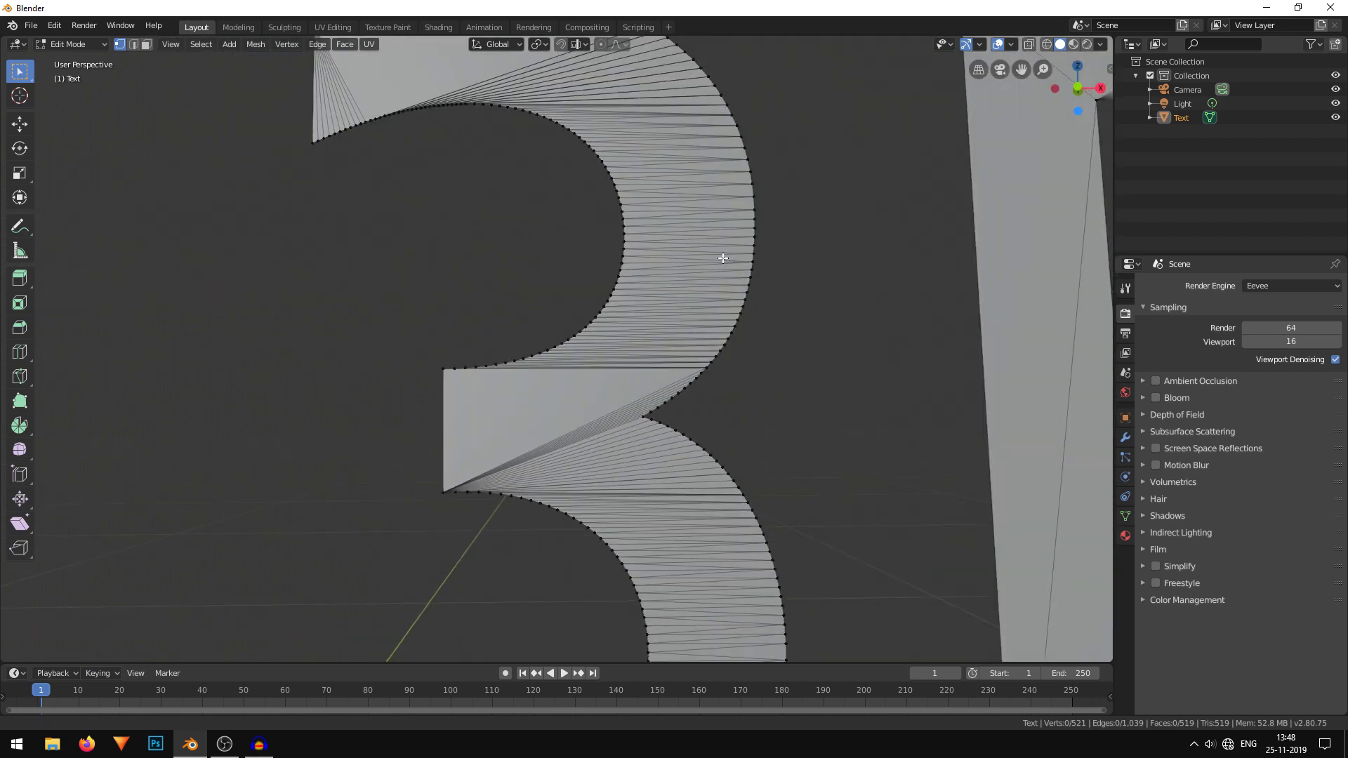
scroll(722, 259, "up", 3)
scroll(723, 349, "up", 2)
scroll(732, 450, "down", 8)
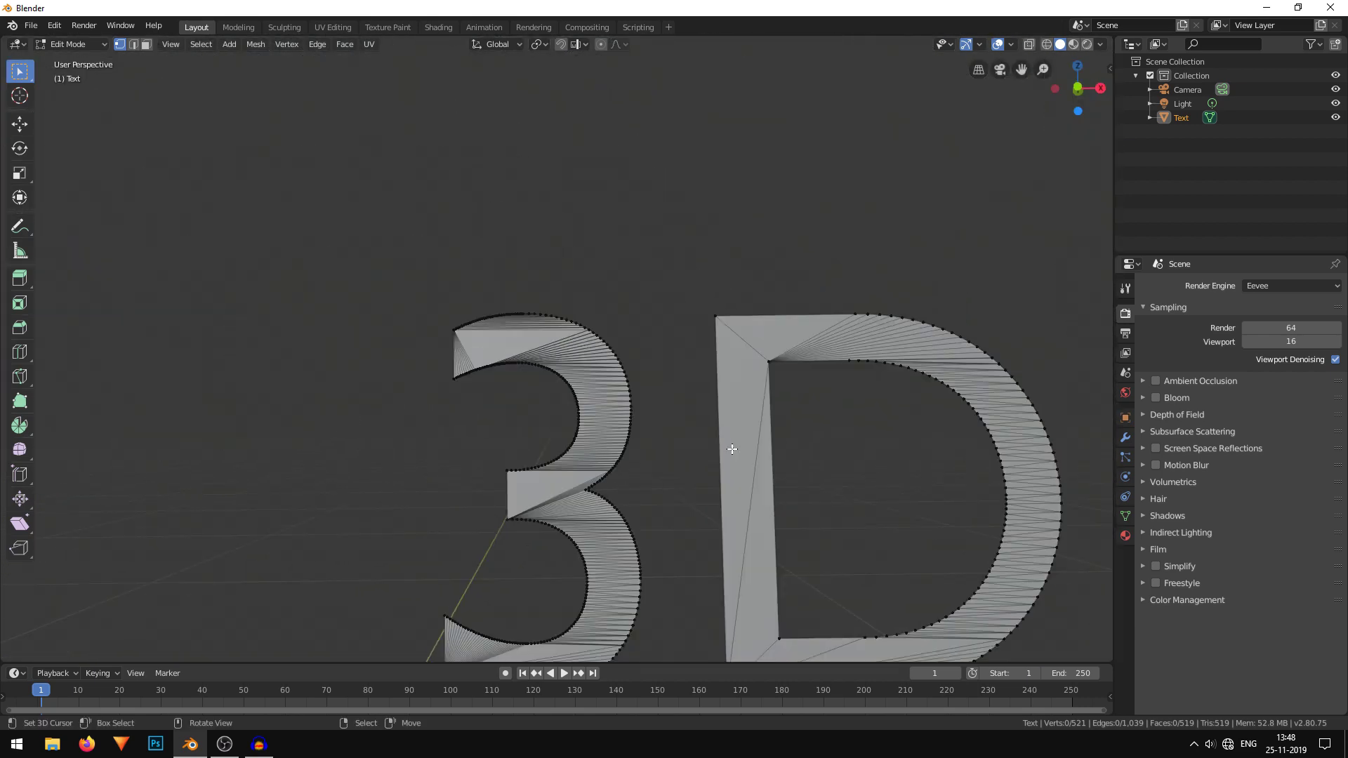
key("Tab")
key("Tab")
scroll(733, 421, "down", 5)
middle_click_drag(733, 421, 716, 411)
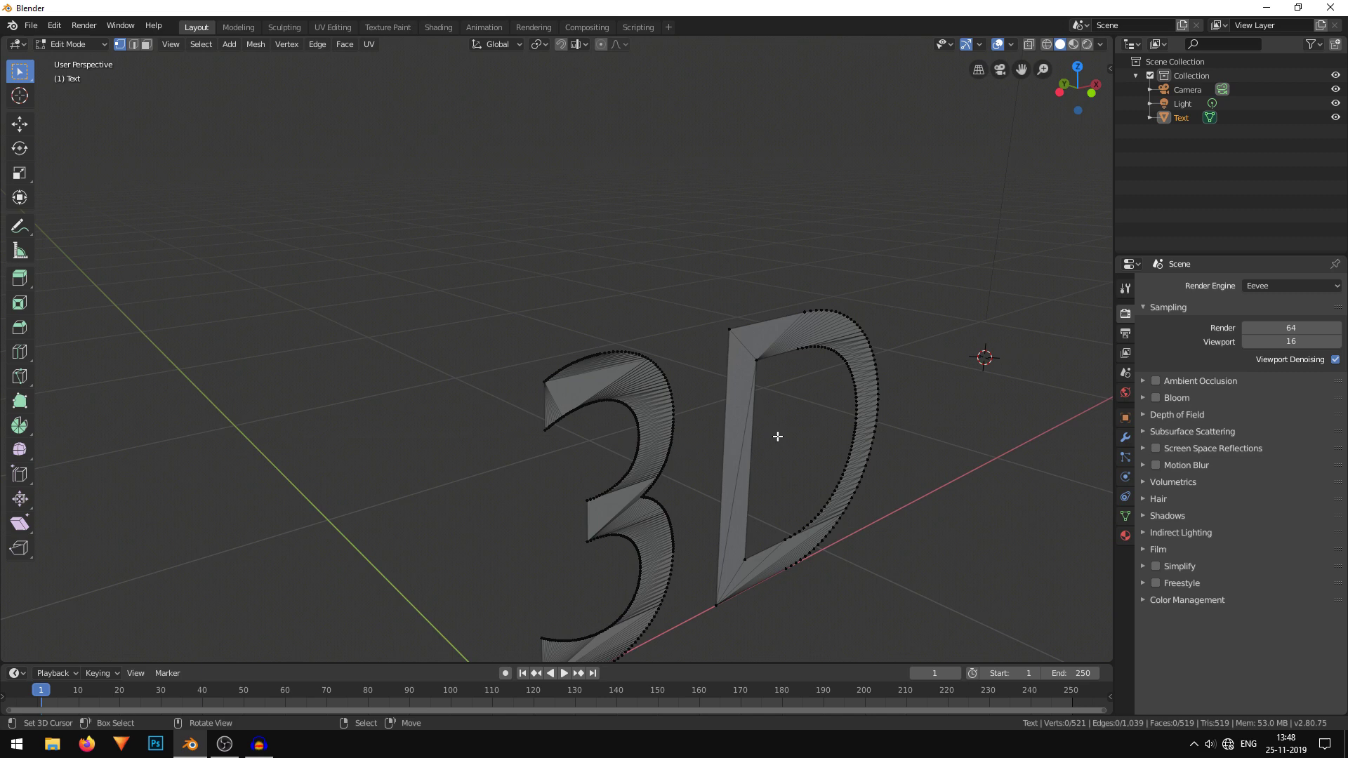
scroll(716, 411, "up", 5)
scroll(716, 411, "down", 5)
scroll(700, 405, "up", 6)
scroll(701, 405, "up", 1)
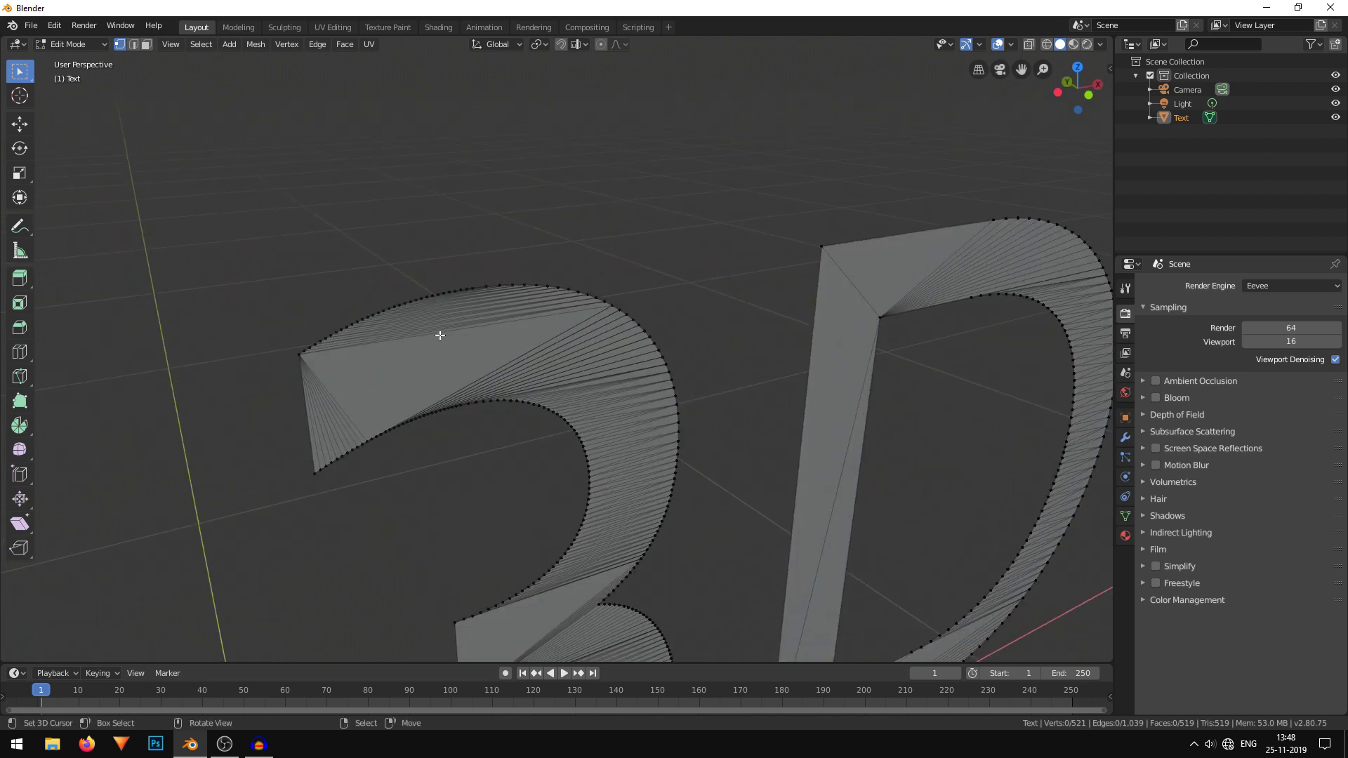
left_click(427, 371)
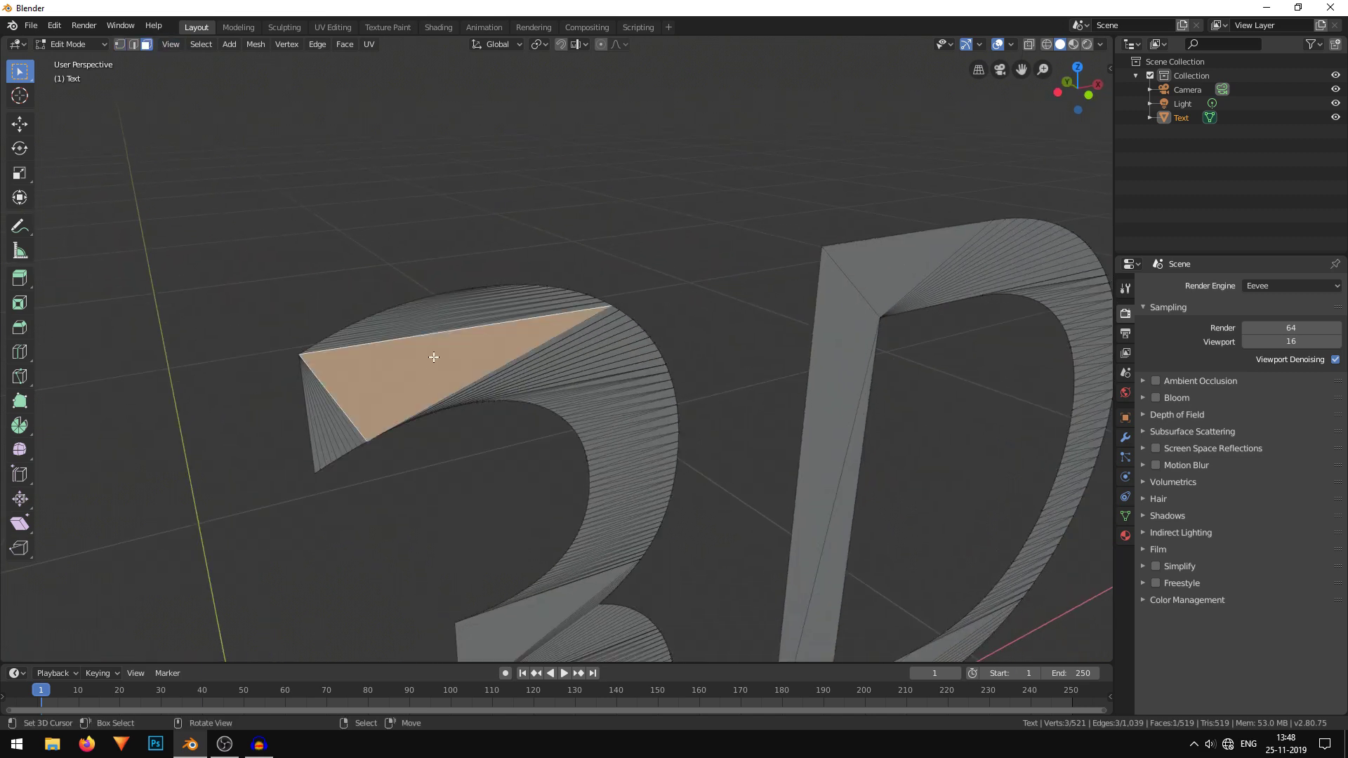
key("g")
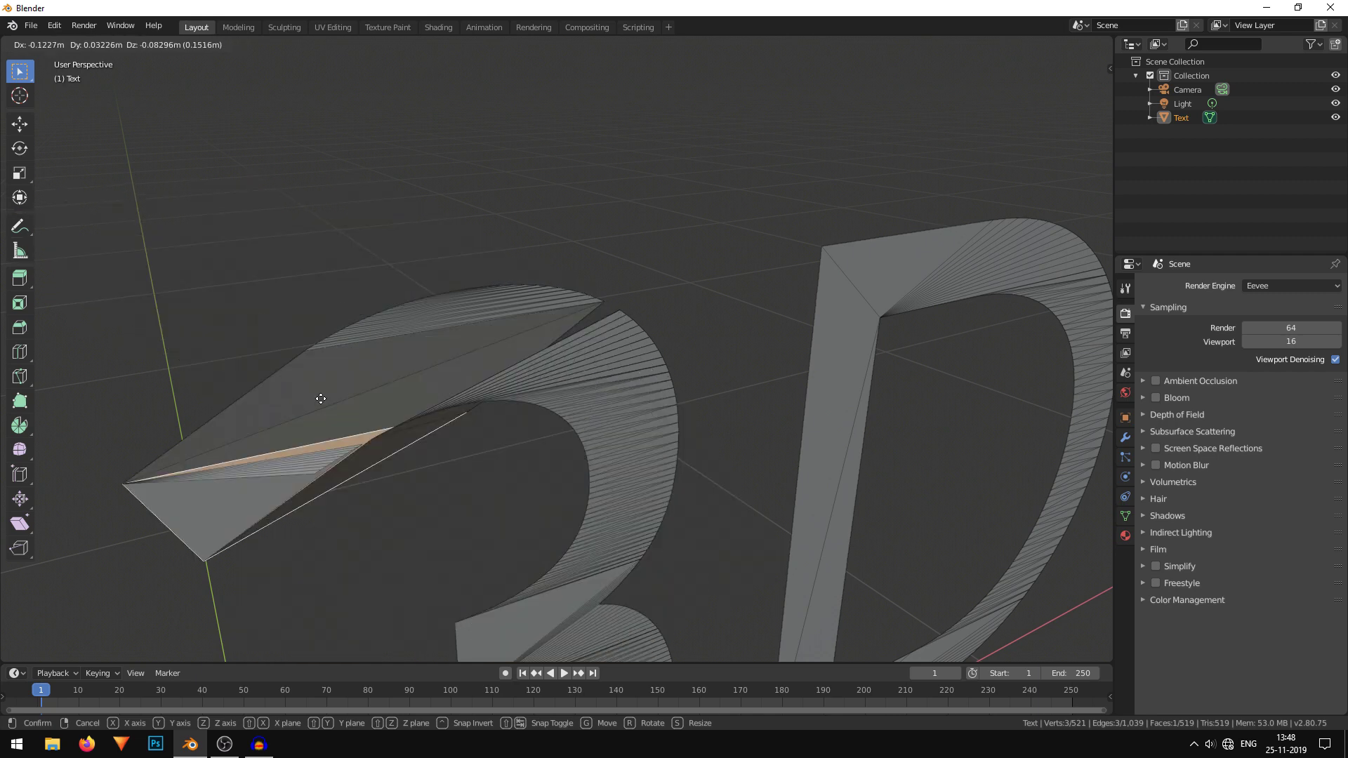
left_click(434, 577)
key("Tab")
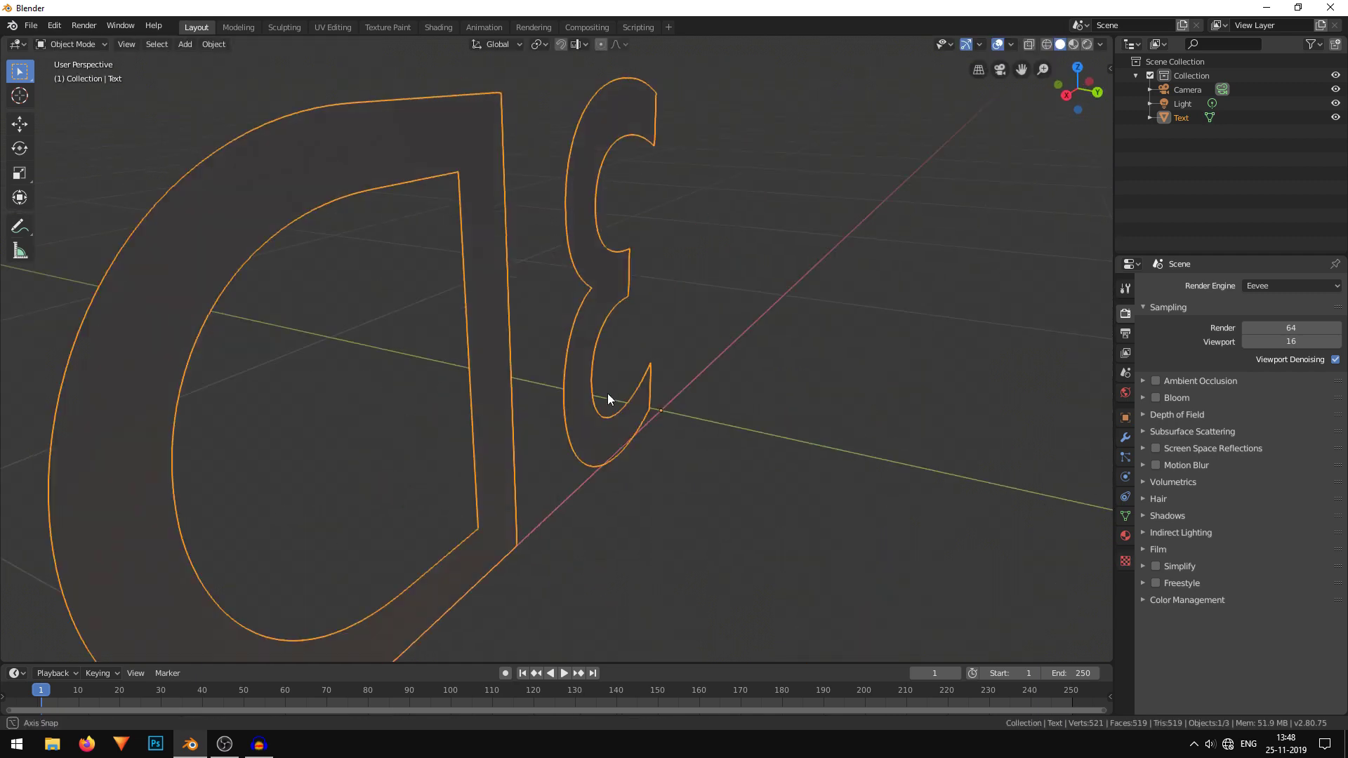
mouse_move(608, 393)
middle_mouse_down()
mouse_move(769, 403)
mouse_move(427, 375)
mouse_move(651, 368)
mouse_move(409, 365)
mouse_move(757, 369)
mouse_move(626, 353)
middle_mouse_up()
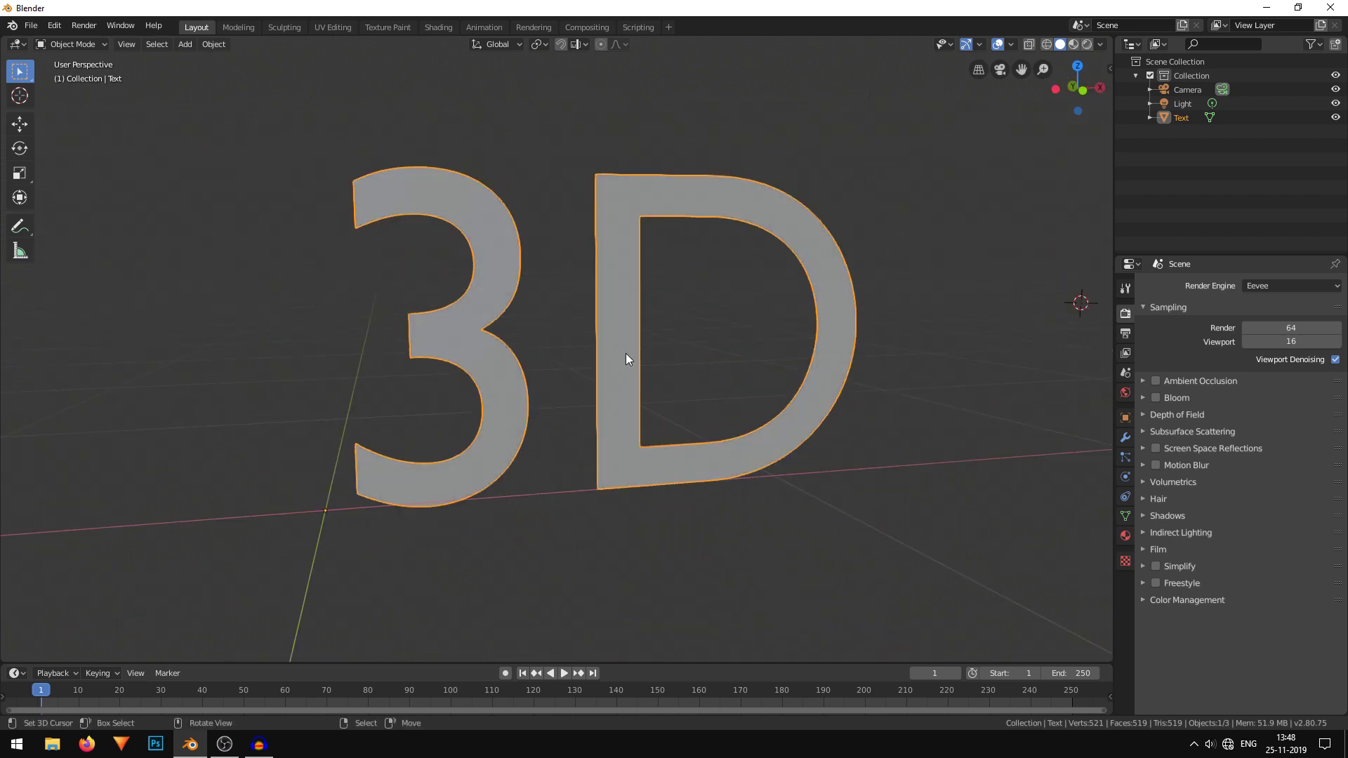
Step: Add a Solidify modifier to the 3D mesh
left_click(1126, 439)
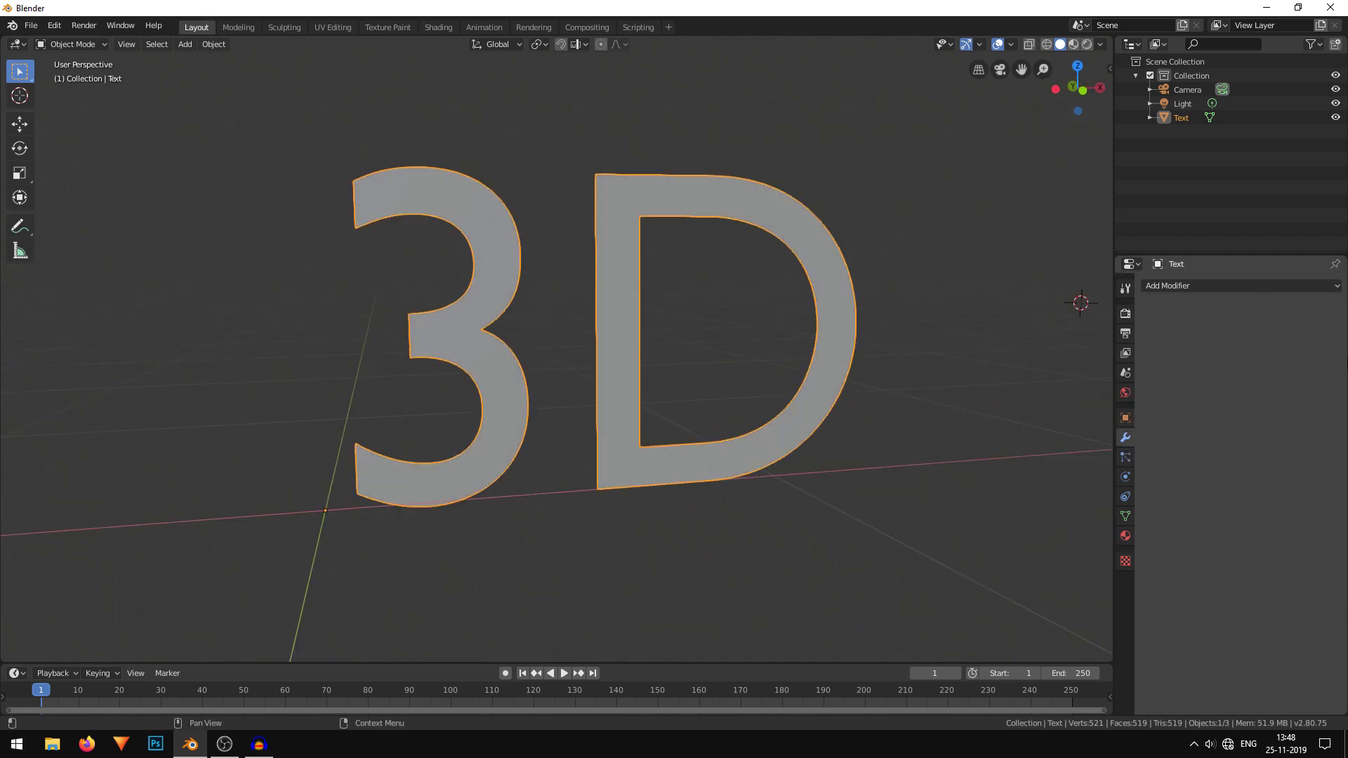
left_click(1197, 287)
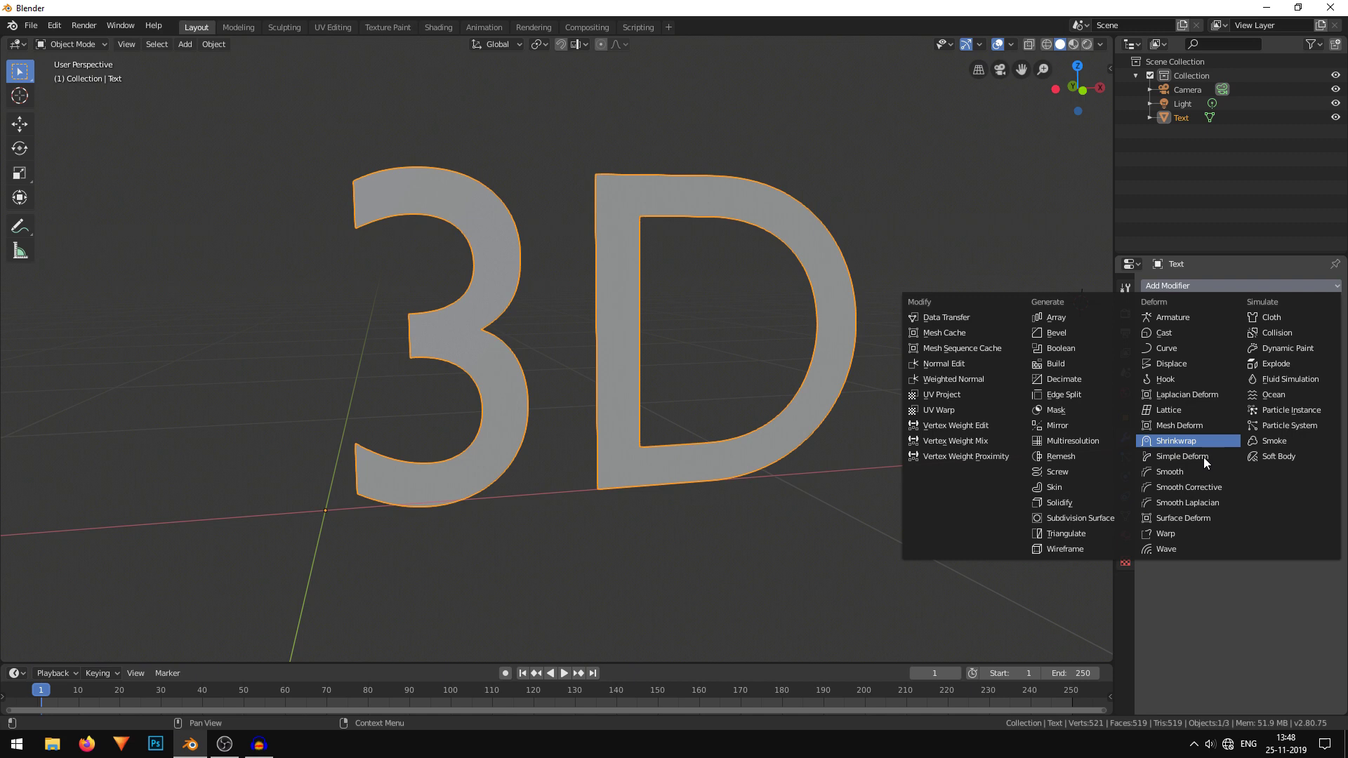
left_click(1112, 497)
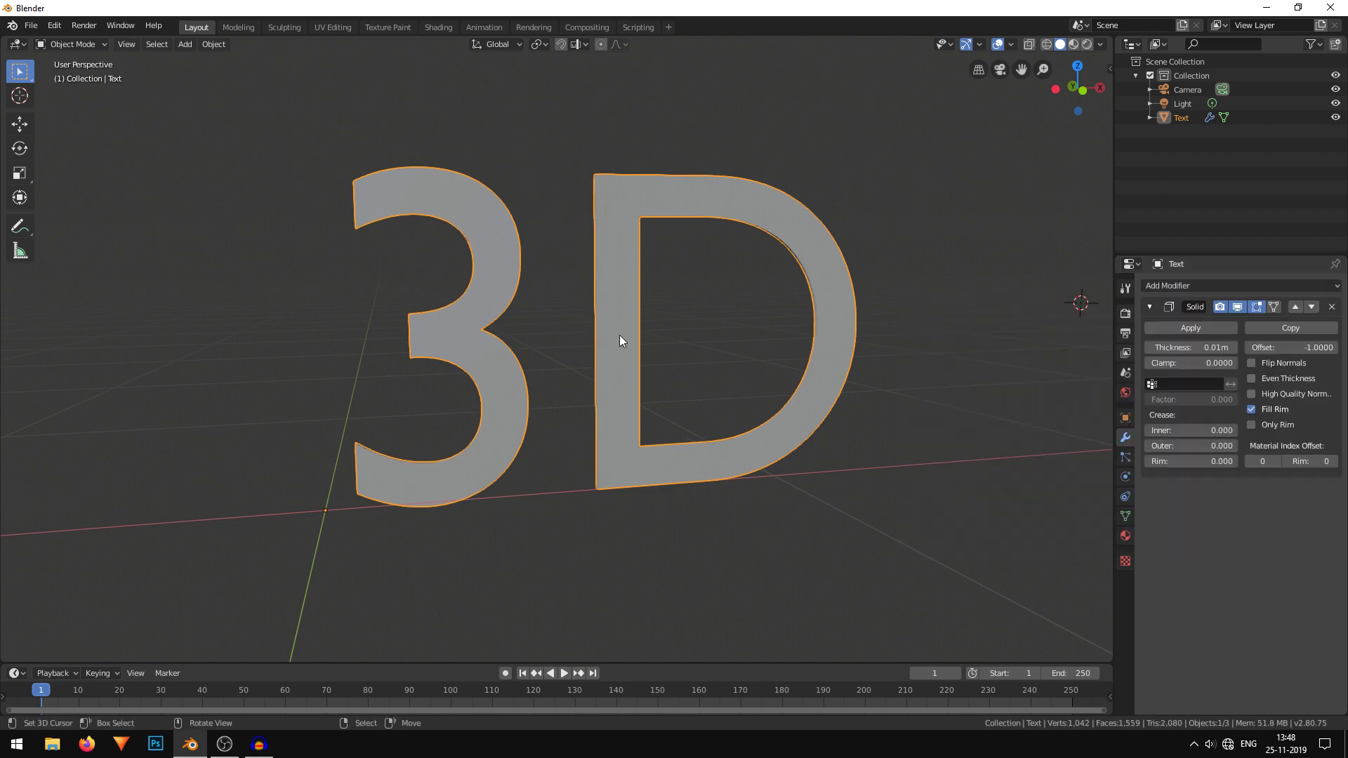
mouse_move(620, 335)
middle_mouse_down()
mouse_move(724, 338)
mouse_move(688, 338)
mouse_move(795, 321)
middle_mouse_up()
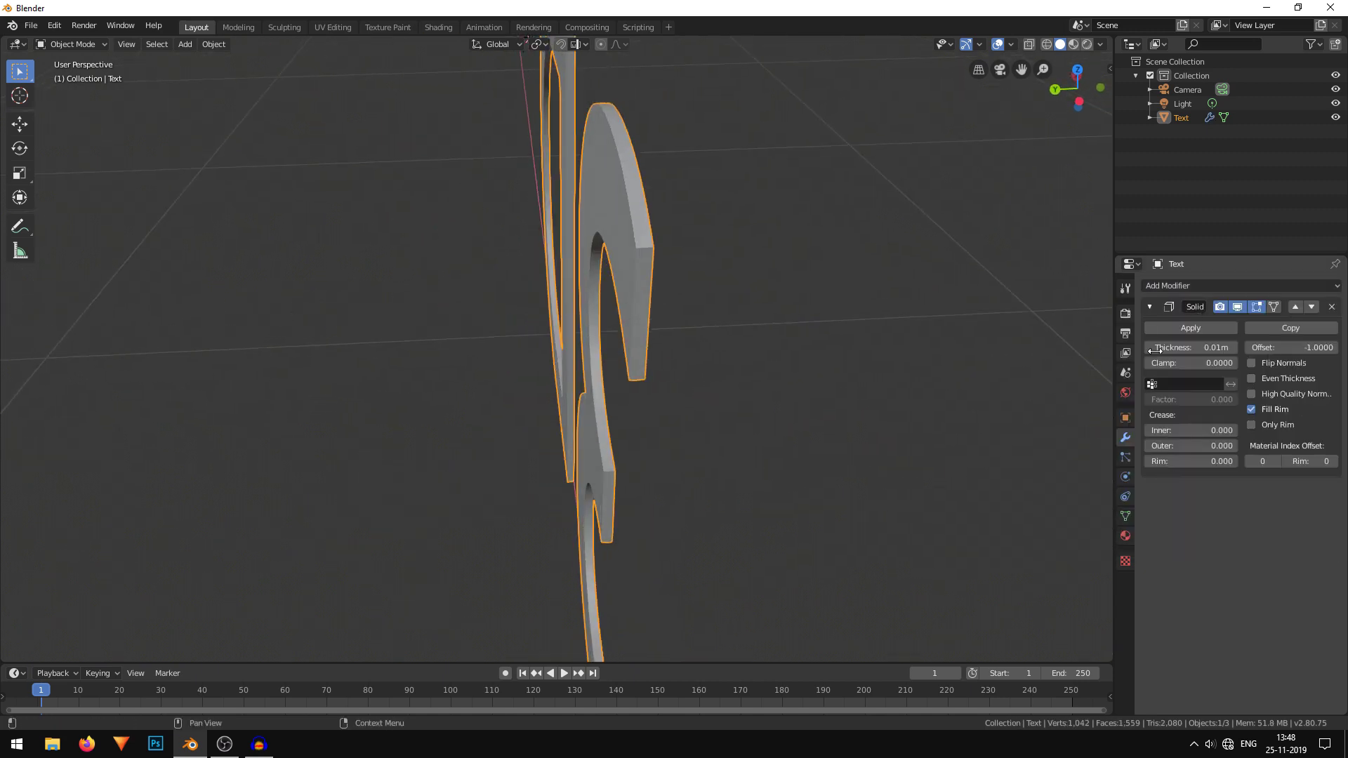
Step: Set the Solidify thickness to 0.3 m, then show Render Properties
left_click_drag(1168, 347, 1227, 347)
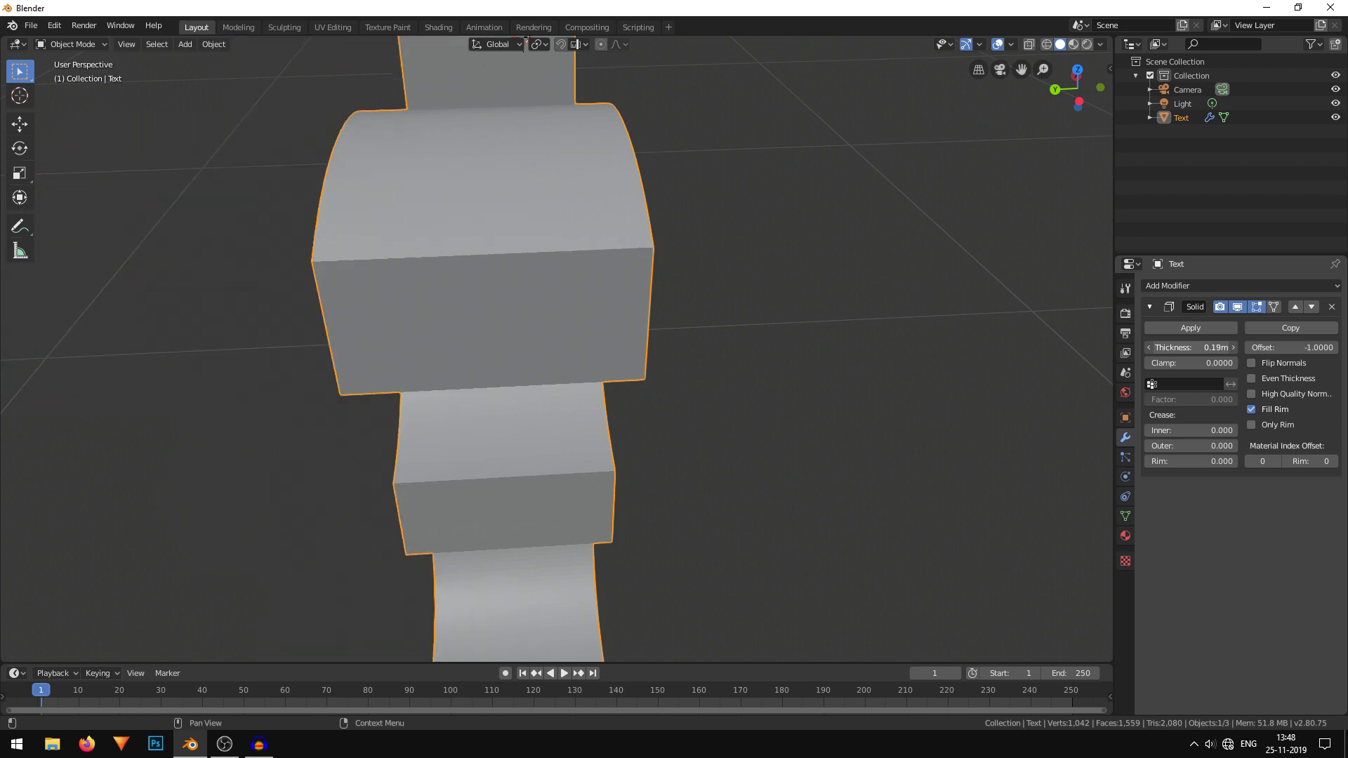
middle_click_drag(453, 317, 384, 317)
scroll(359, 305, "down", 4)
mouse_move(325, 284)
middle_mouse_down()
mouse_move(499, 304)
mouse_move(610, 351)
mouse_move(505, 363)
middle_mouse_up()
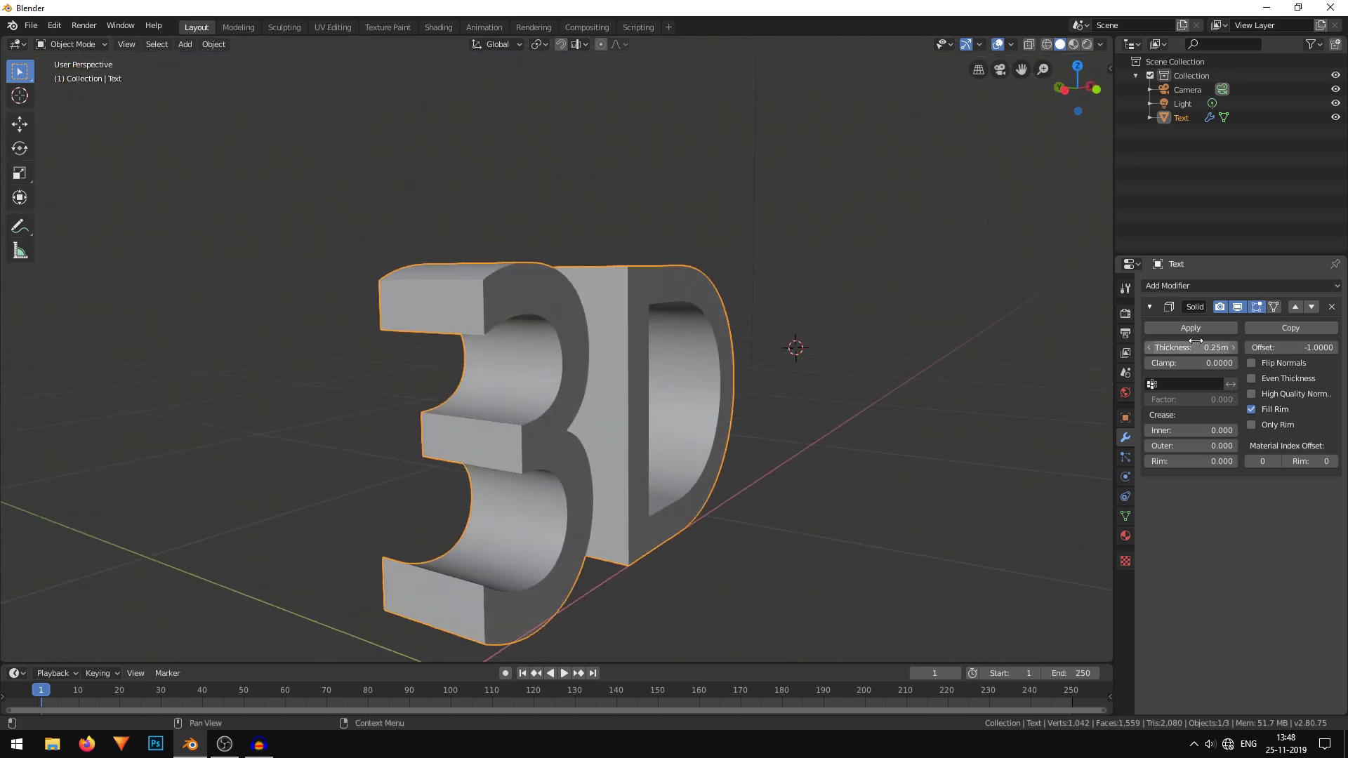
double_click(1196, 347)
type("3")
key("Return")
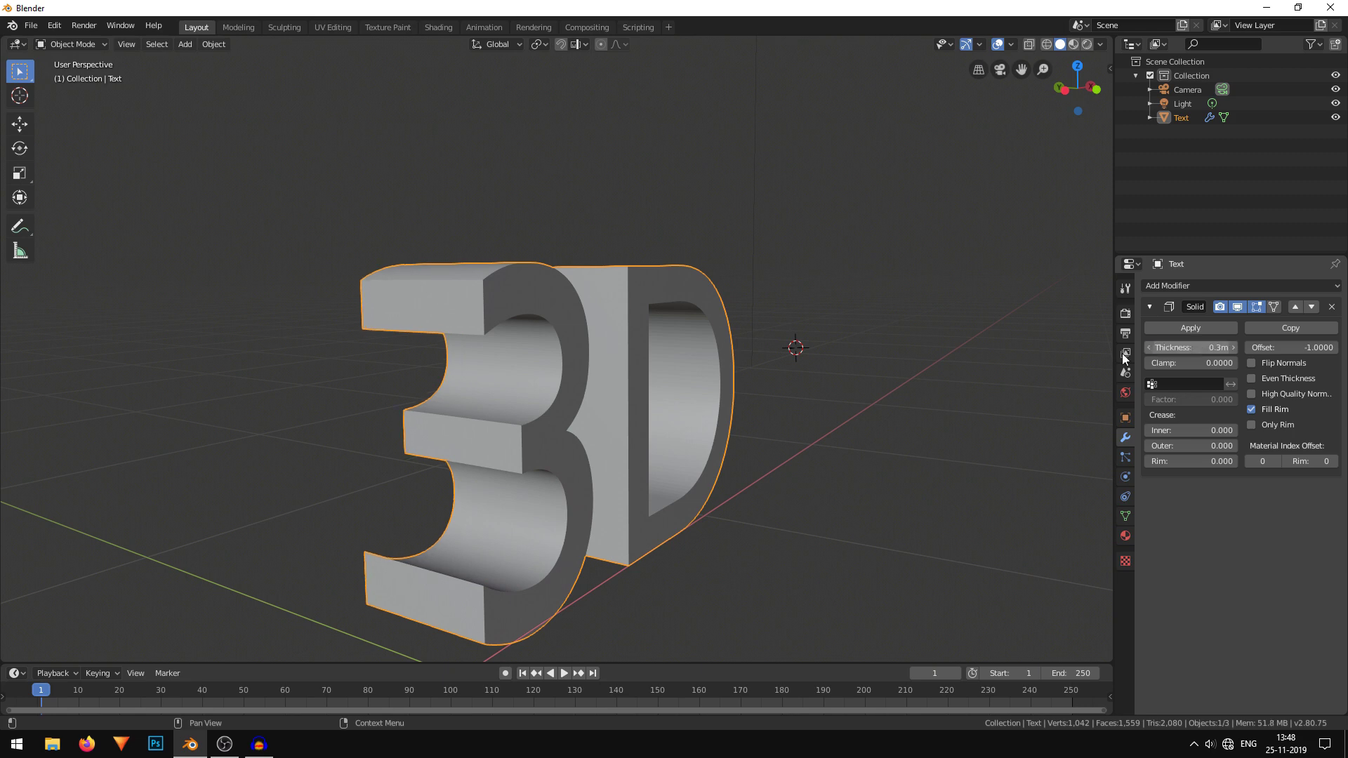
mouse_move(632, 358)
middle_mouse_down()
mouse_move(527, 348)
mouse_move(653, 358)
middle_mouse_up()
middle_click_drag(737, 343, 998, 366)
left_click(1126, 332)
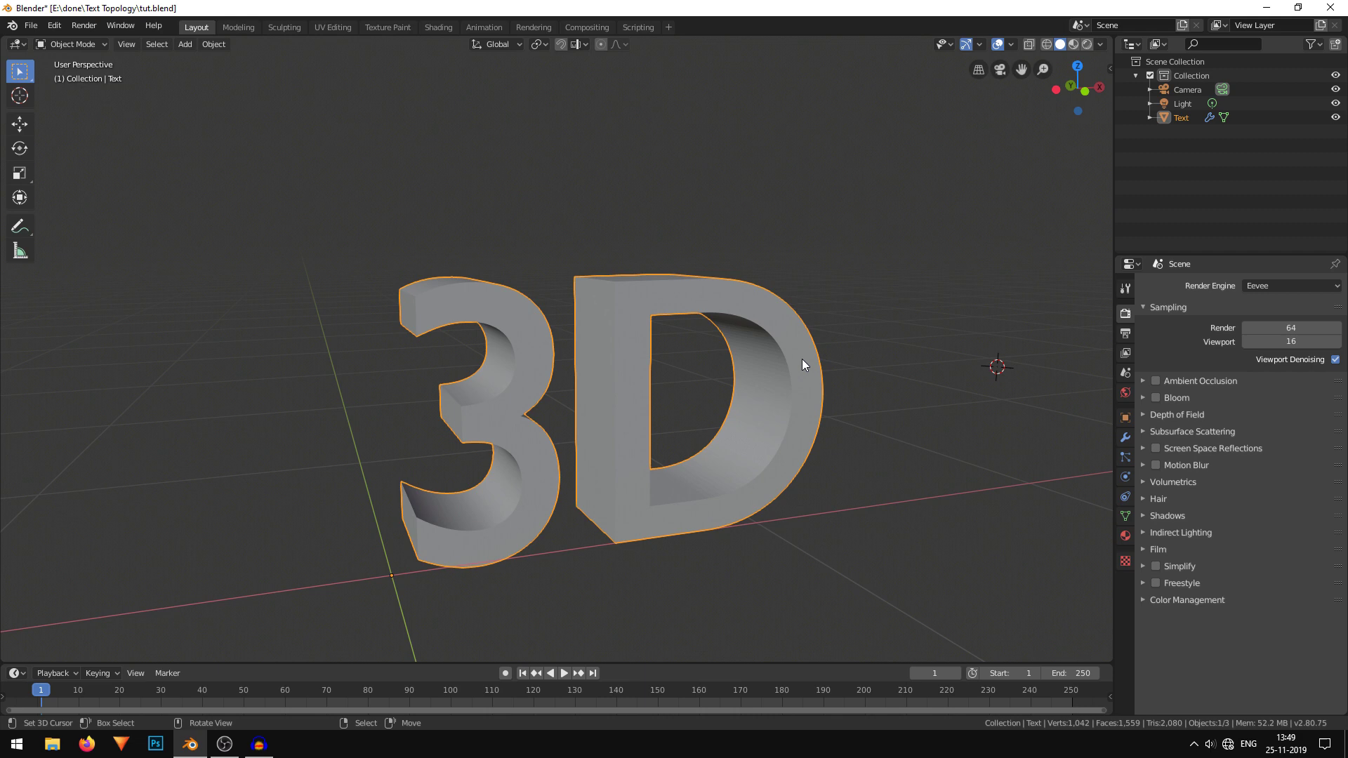
key("Tab")
scroll(801, 358, "up", 3)
middle_click_drag(707, 382, 632, 390)
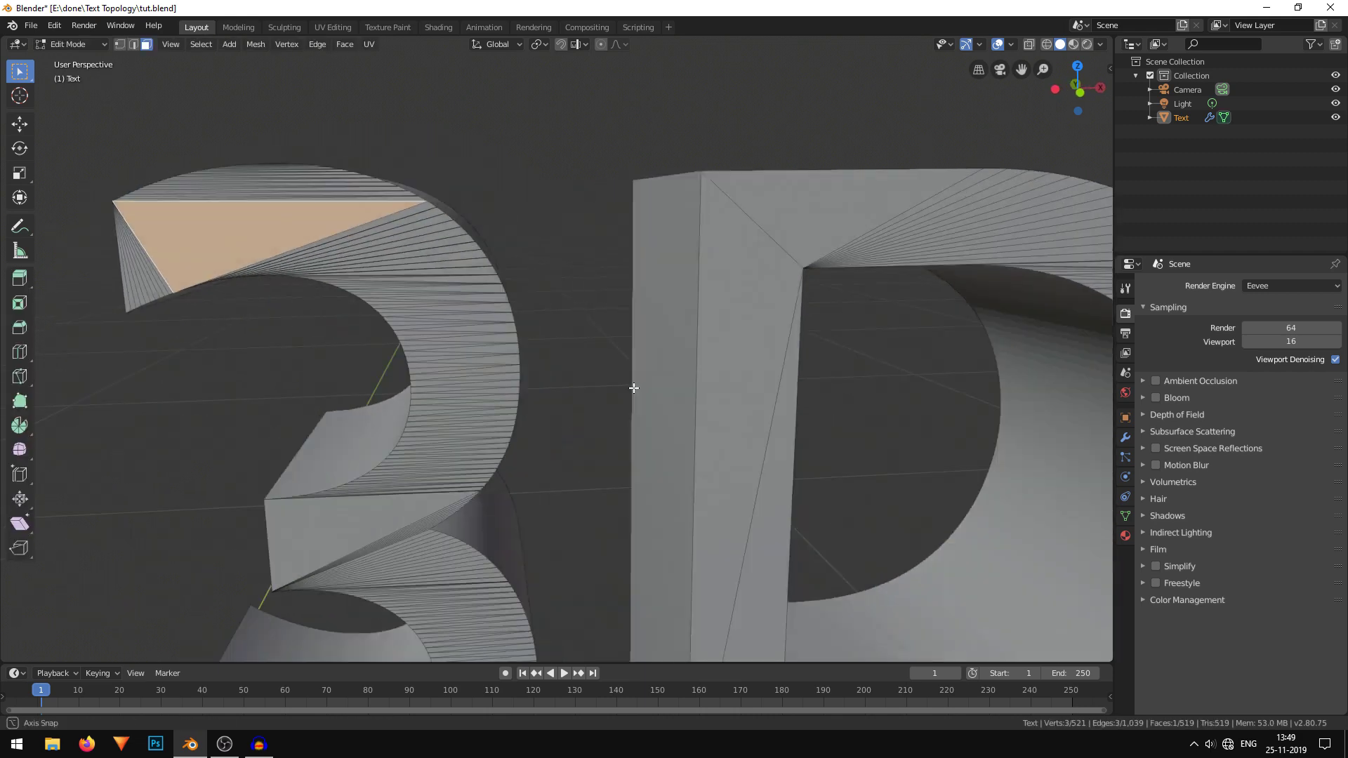
scroll(547, 395, "up", 2)
left_click(529, 268)
scroll(535, 455, "up", 3)
scroll(535, 455, "up", 3)
left_click(556, 361)
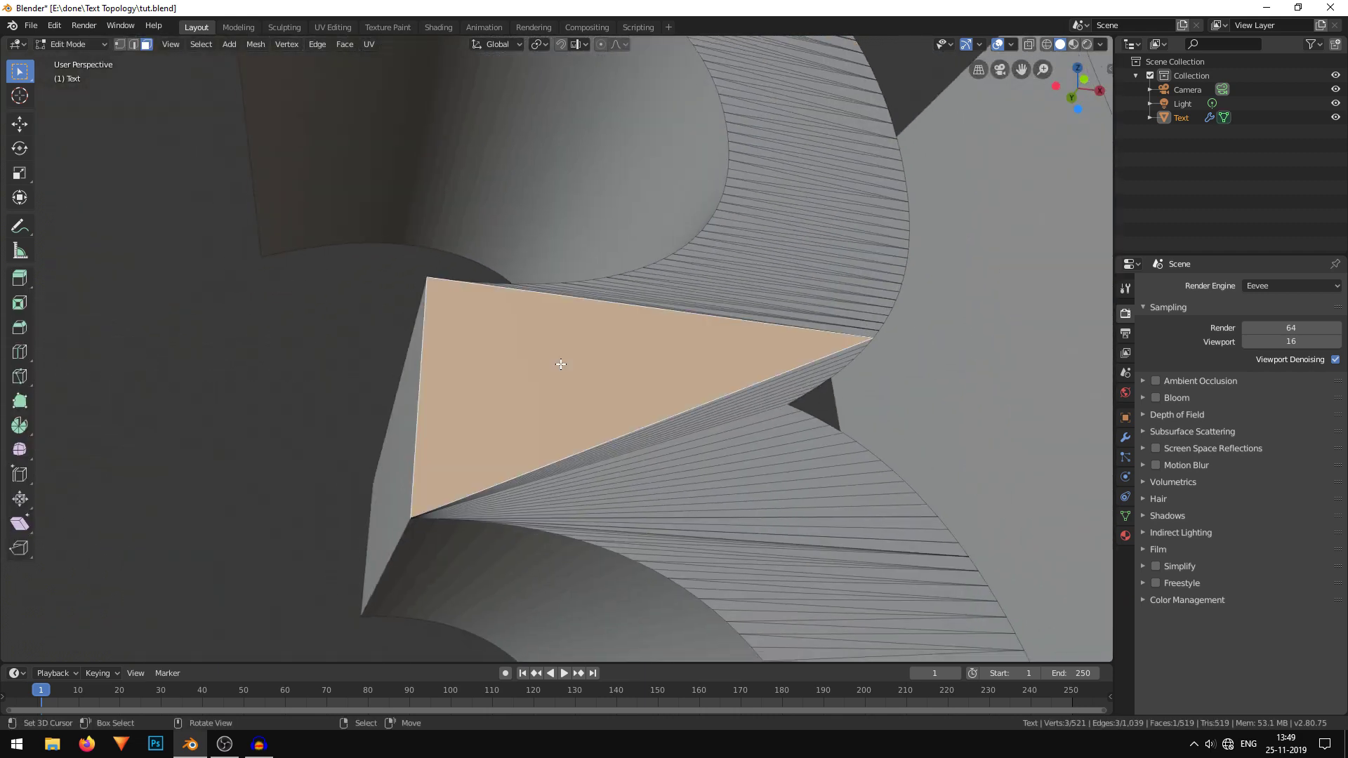
mouse_move(556, 362)
middle_mouse_down()
mouse_move(601, 393)
mouse_move(843, 443)
mouse_move(853, 358)
middle_mouse_up()
left_click(863, 411)
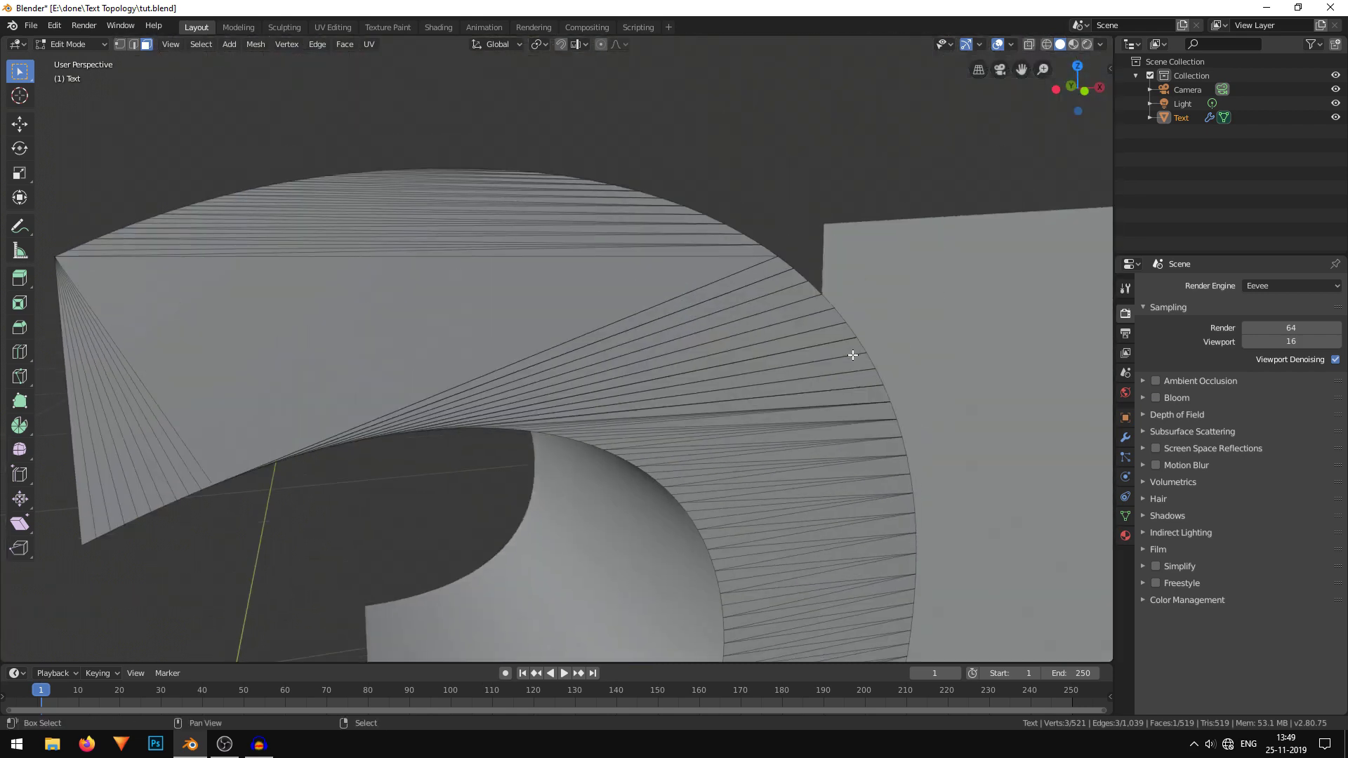
left_click(564, 262)
key("Tab")
scroll(823, 350, "down", 4)
scroll(847, 470, "up", 2)
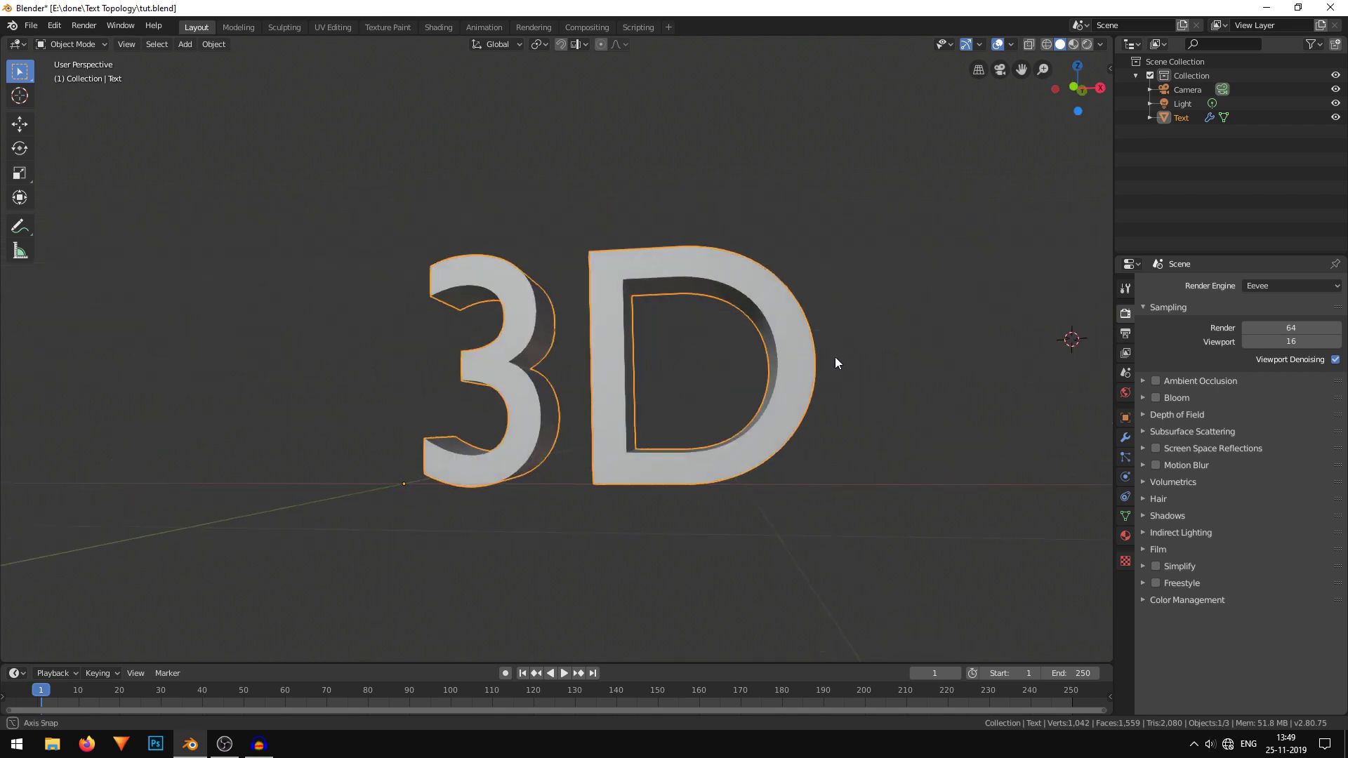
Step: Show the modifier stack and collapse the Solidify panel
middle_click_drag(577, 271, 568, 314)
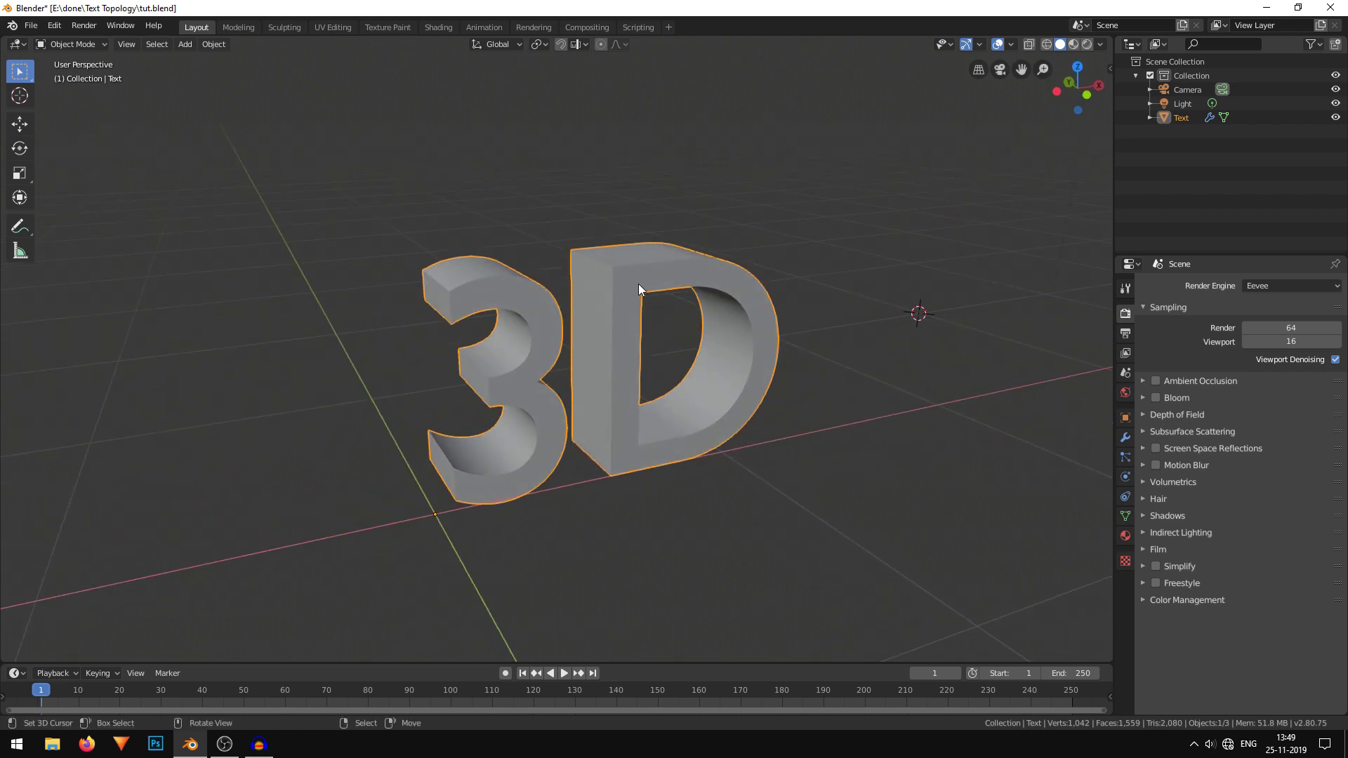
left_click(1126, 436)
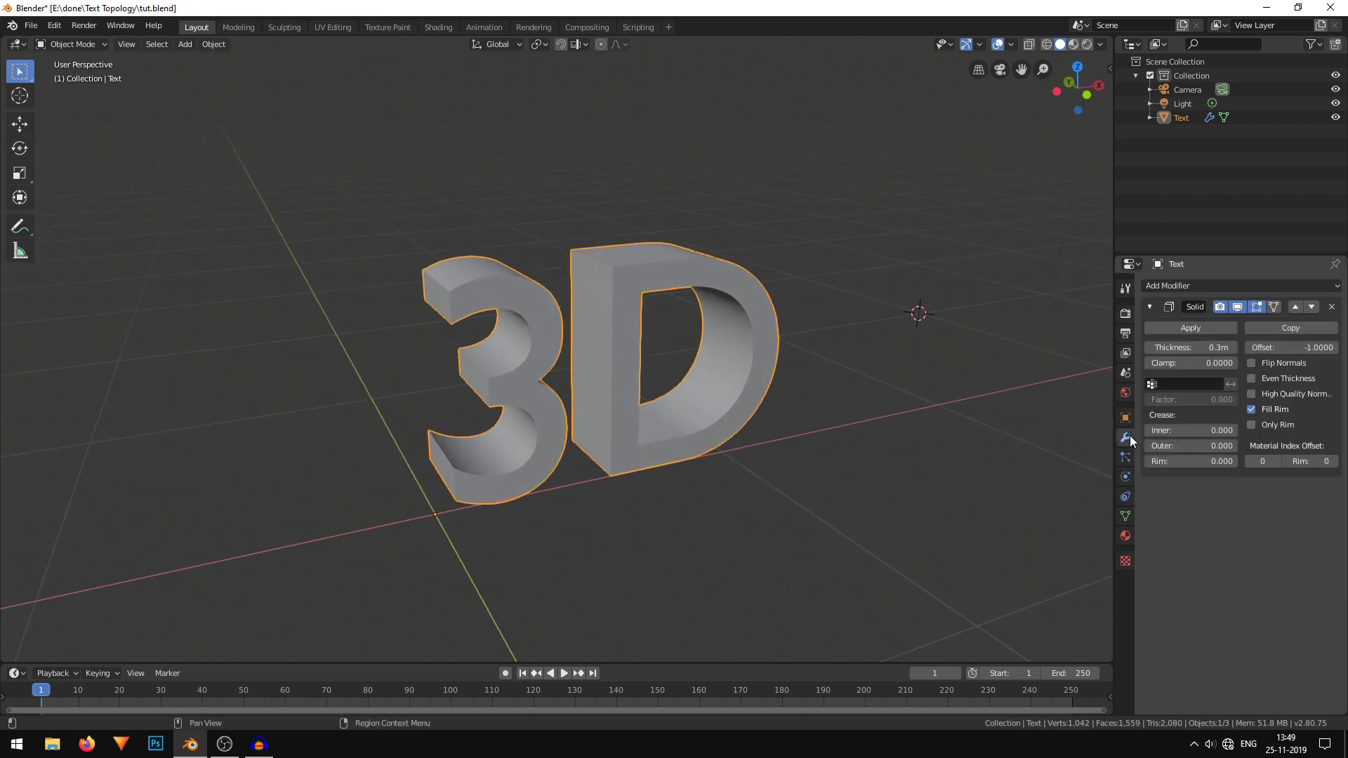
left_click(1151, 306)
left_click(1152, 306)
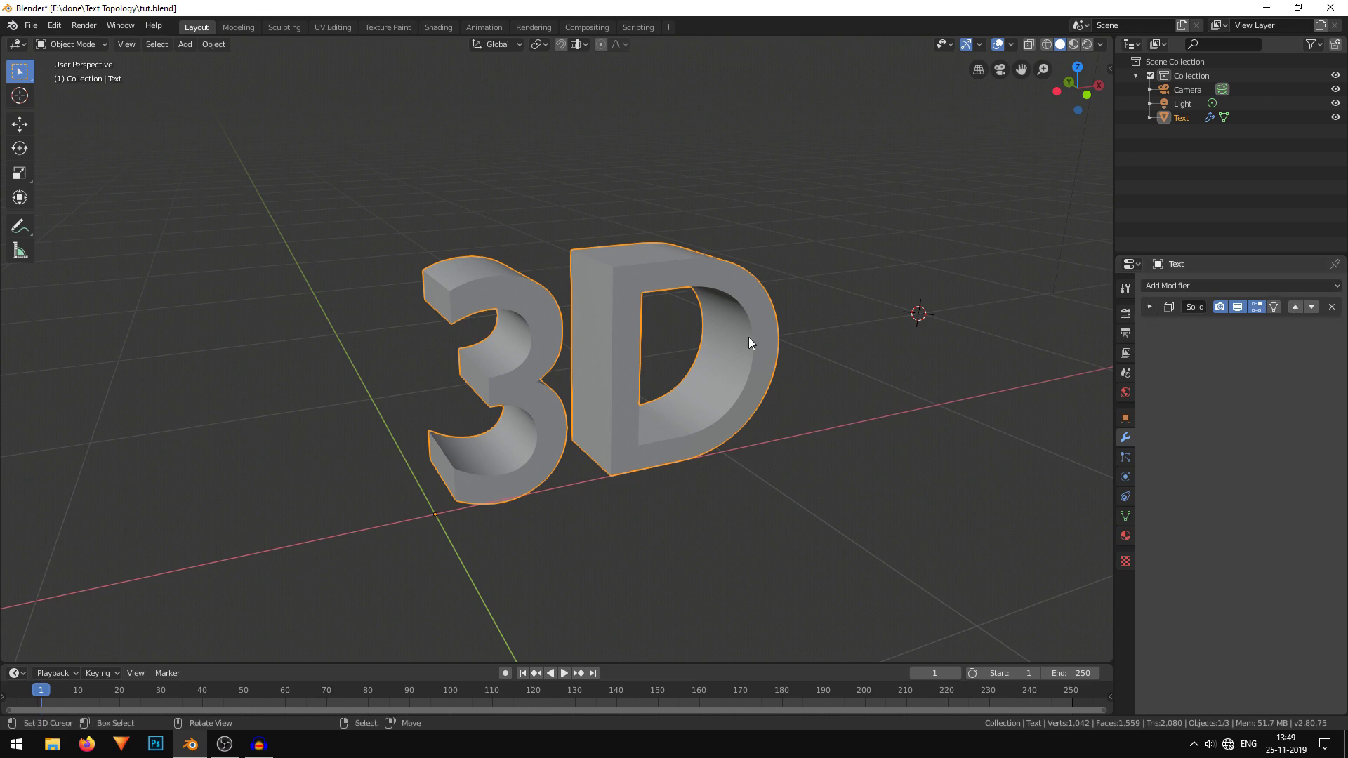
scroll(749, 338, "up", 3)
middle_click_drag(749, 337, 801, 375)
Step: Add a Remesh modifier with Remove Disconnected Pieces unchecked
left_click(1243, 291)
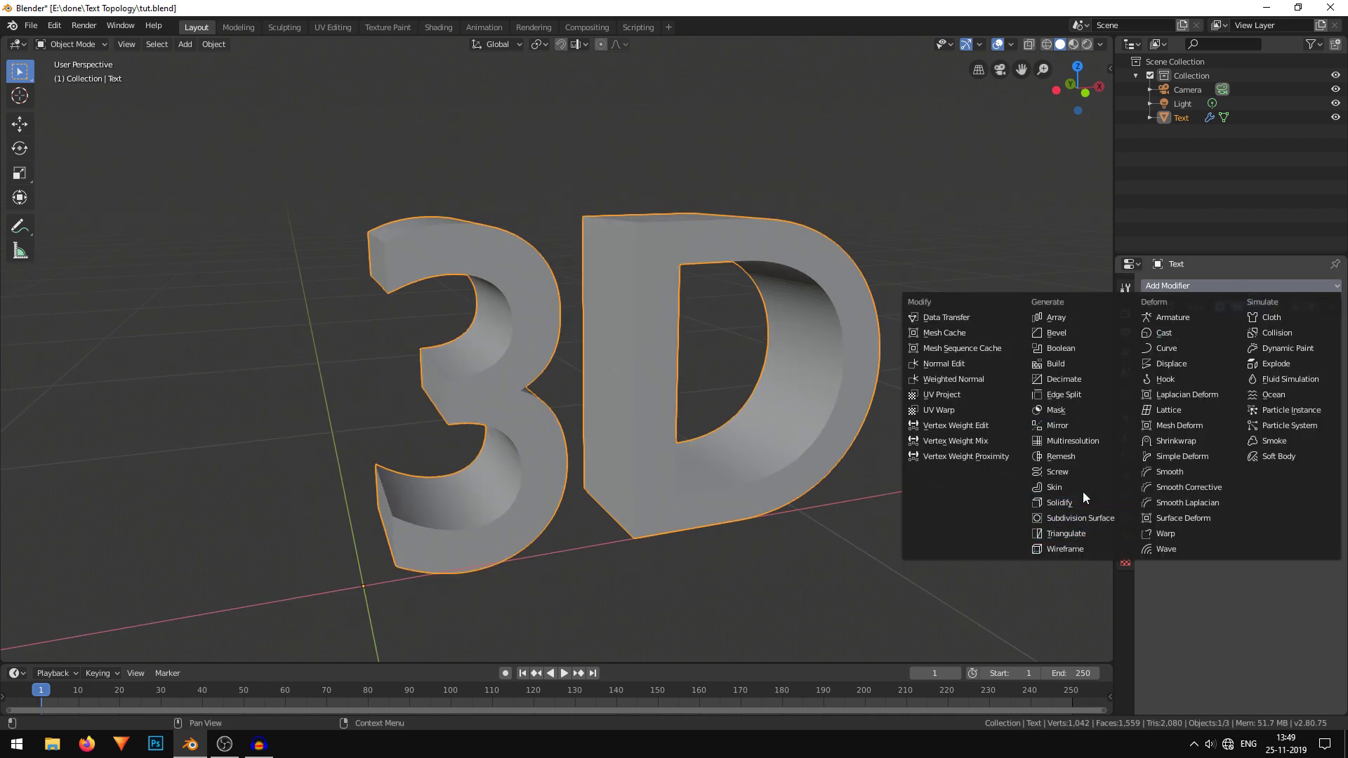
left_click(1090, 455)
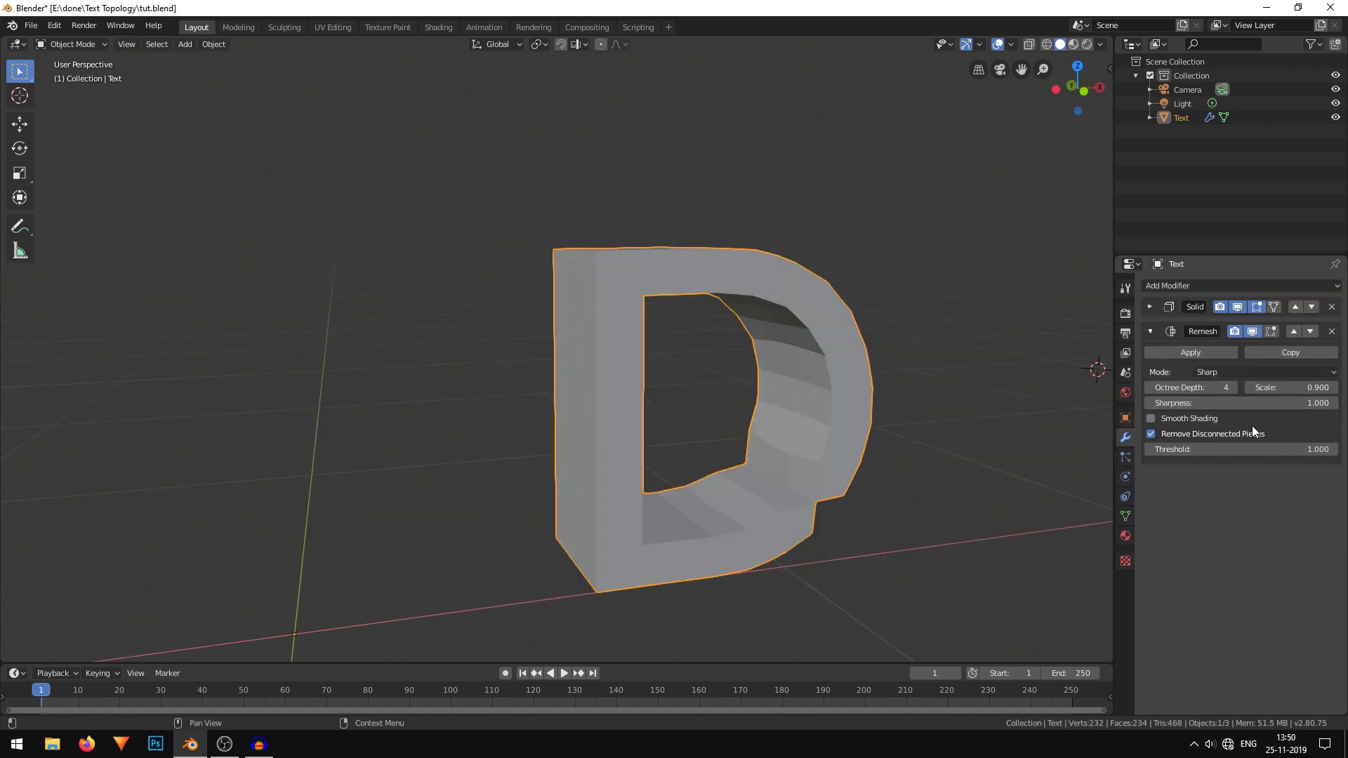
left_click(1215, 433)
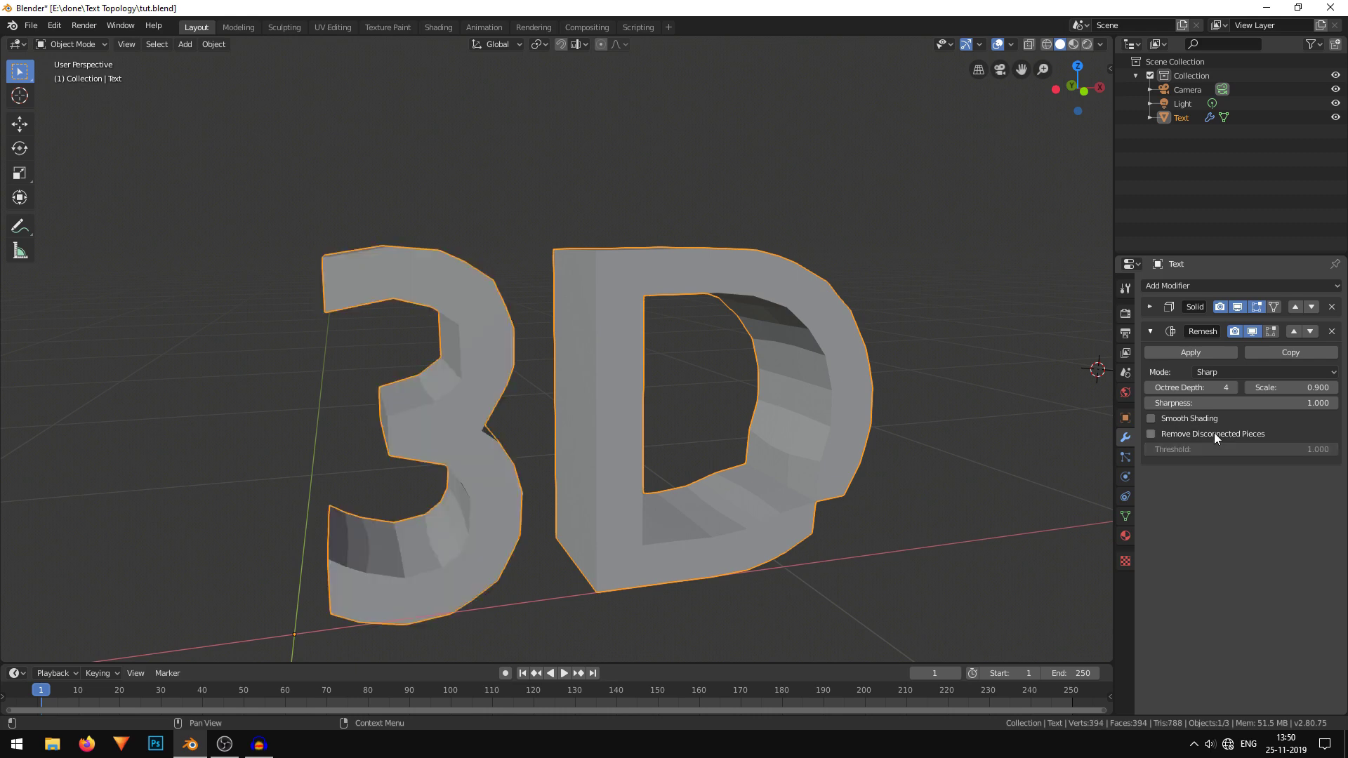
middle_click_drag(800, 358, 741, 353)
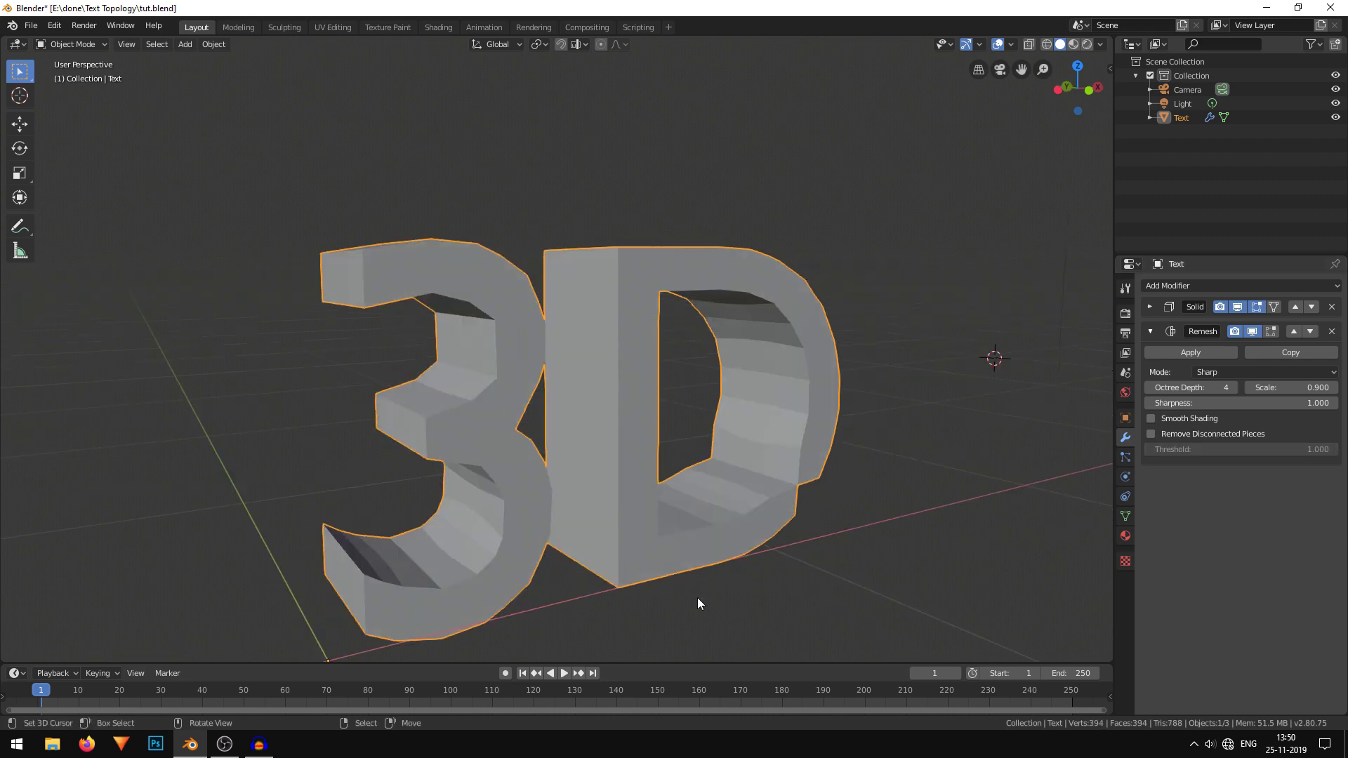
mouse_move(698, 604)
middle_mouse_down()
mouse_move(704, 443)
mouse_move(890, 456)
middle_mouse_up()
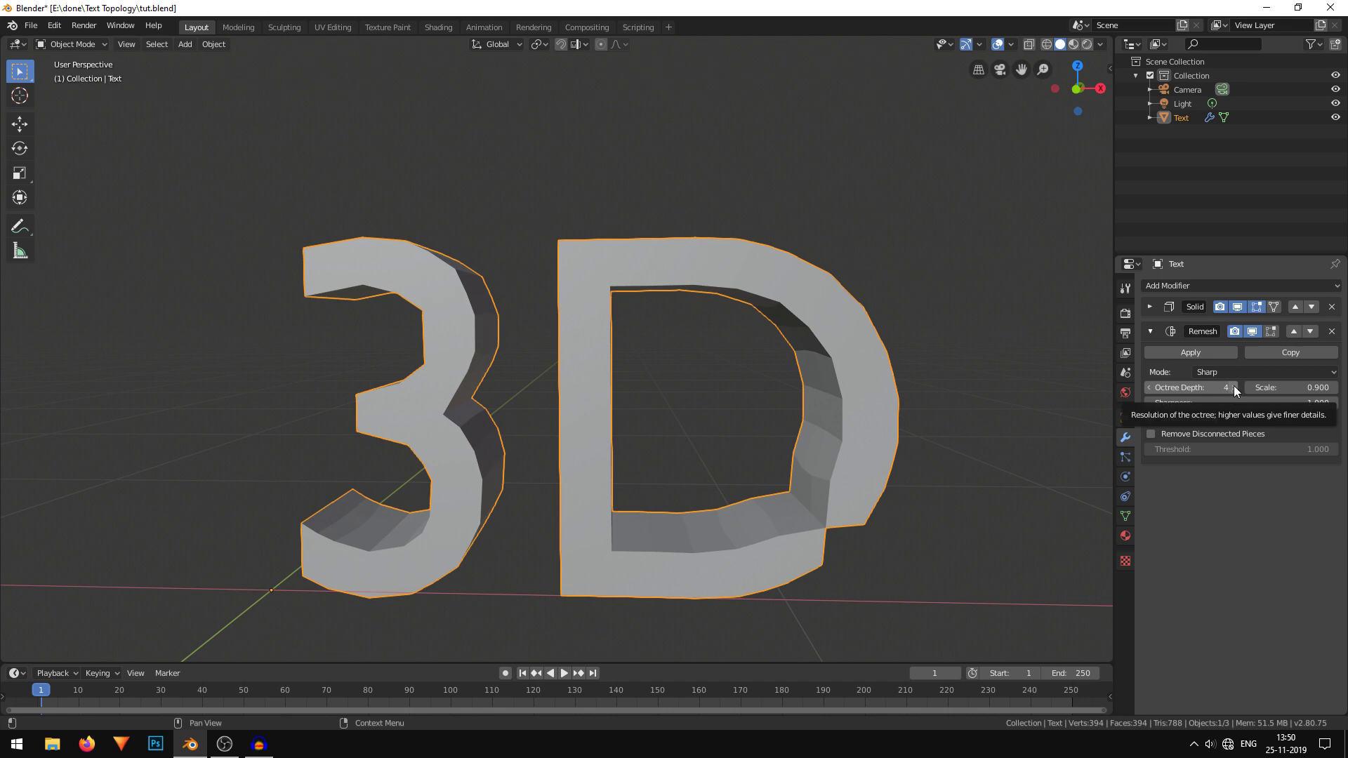
Step: Raise Remesh octree depth to 7 and toggle smooth shading on, then off
left_click(1234, 385)
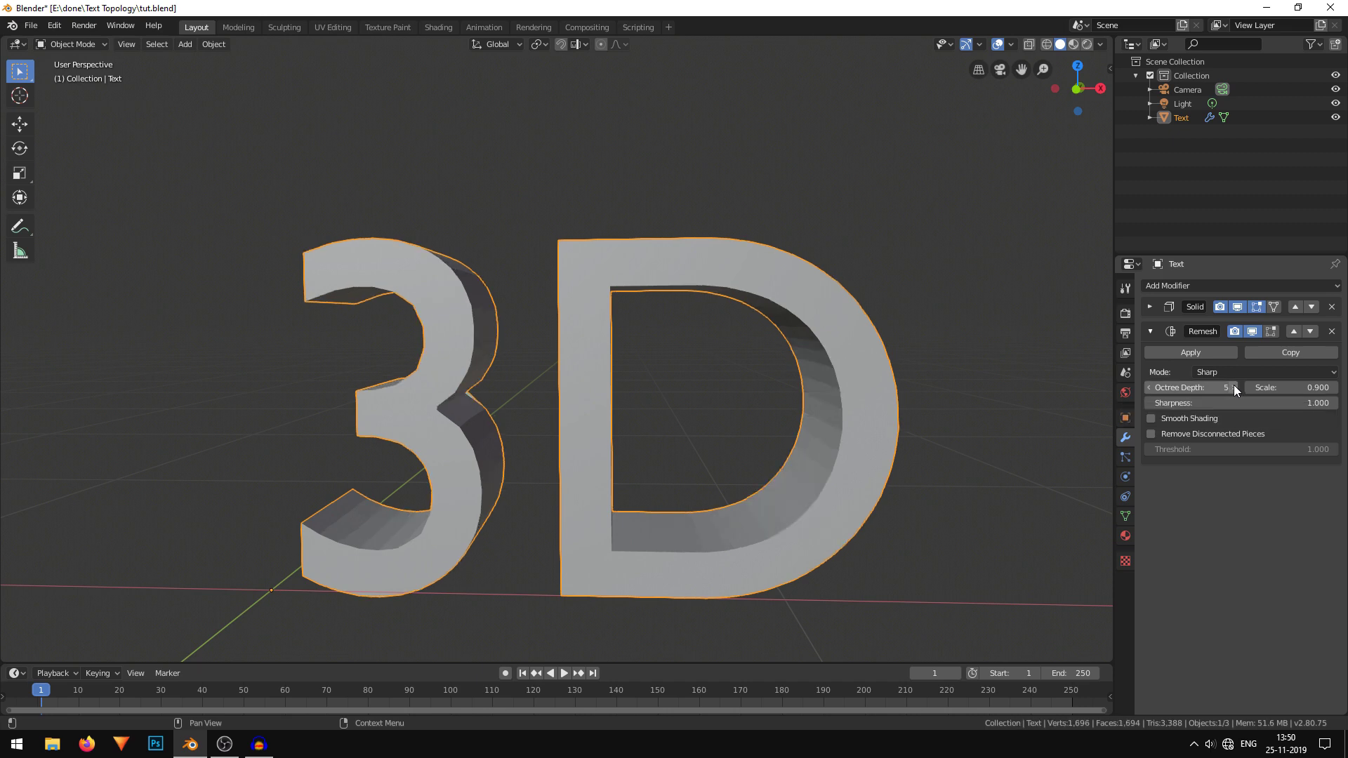
left_click(1233, 386)
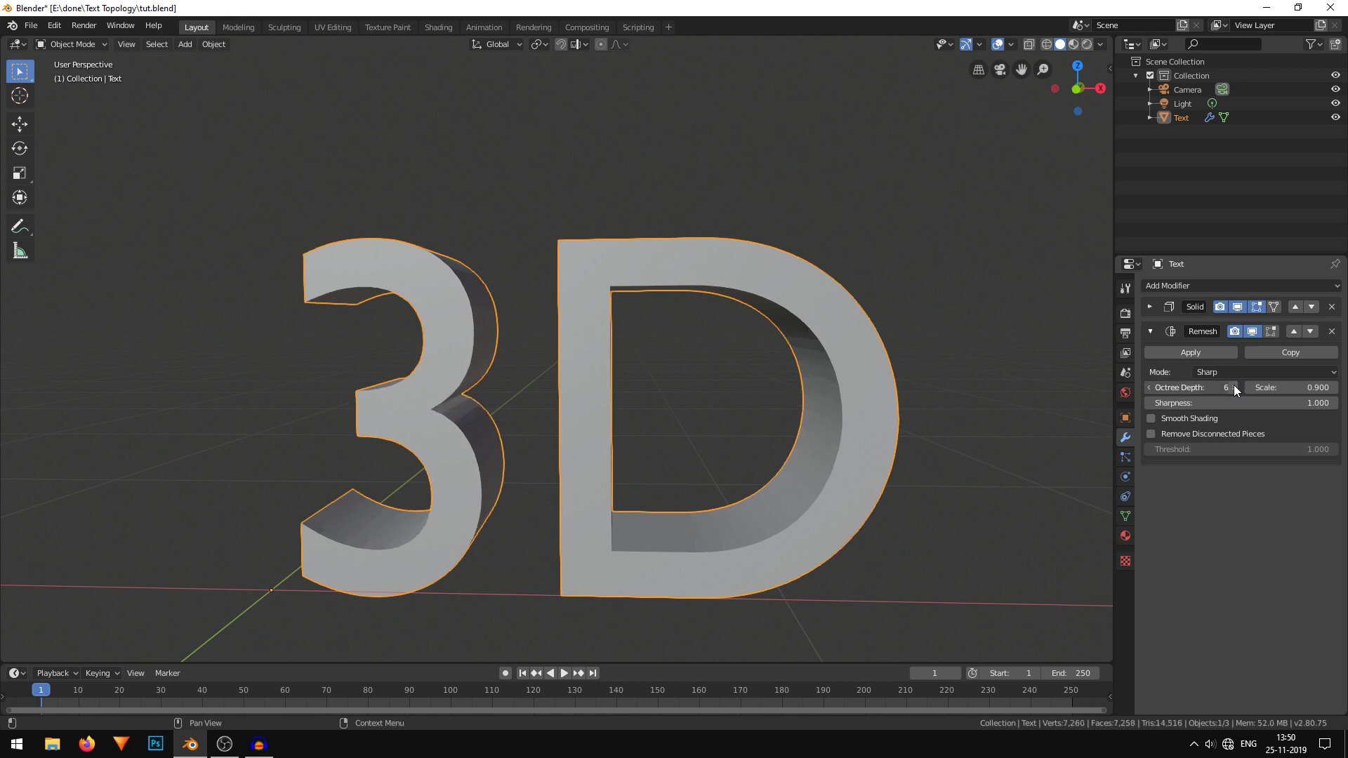
mouse_move(759, 422)
middle_mouse_down()
mouse_move(730, 420)
mouse_move(826, 419)
mouse_move(646, 395)
mouse_move(675, 489)
mouse_move(646, 455)
mouse_move(420, 450)
mouse_move(511, 473)
mouse_move(525, 425)
mouse_move(581, 430)
middle_mouse_up()
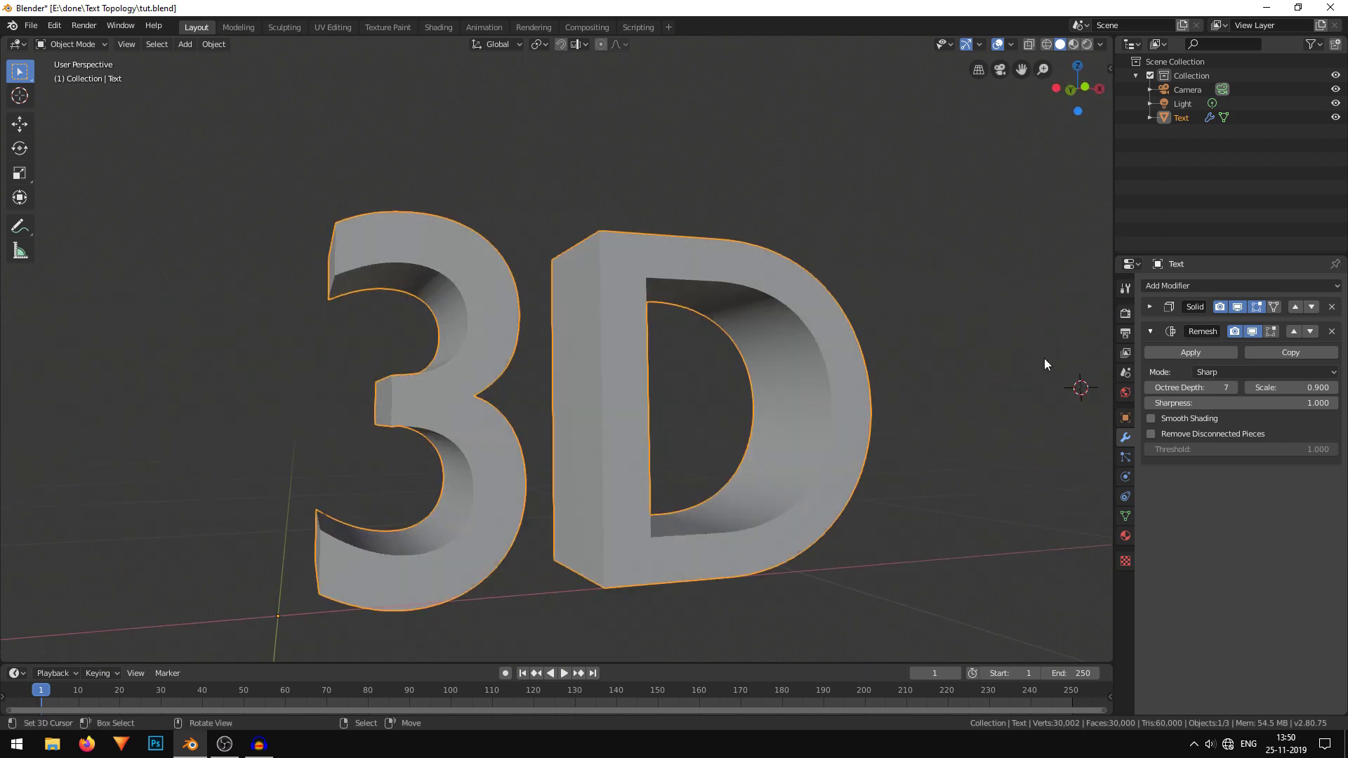
left_click(1195, 421)
mouse_move(550, 430)
middle_mouse_down()
mouse_move(715, 444)
mouse_move(677, 444)
middle_mouse_up()
left_click(1202, 419)
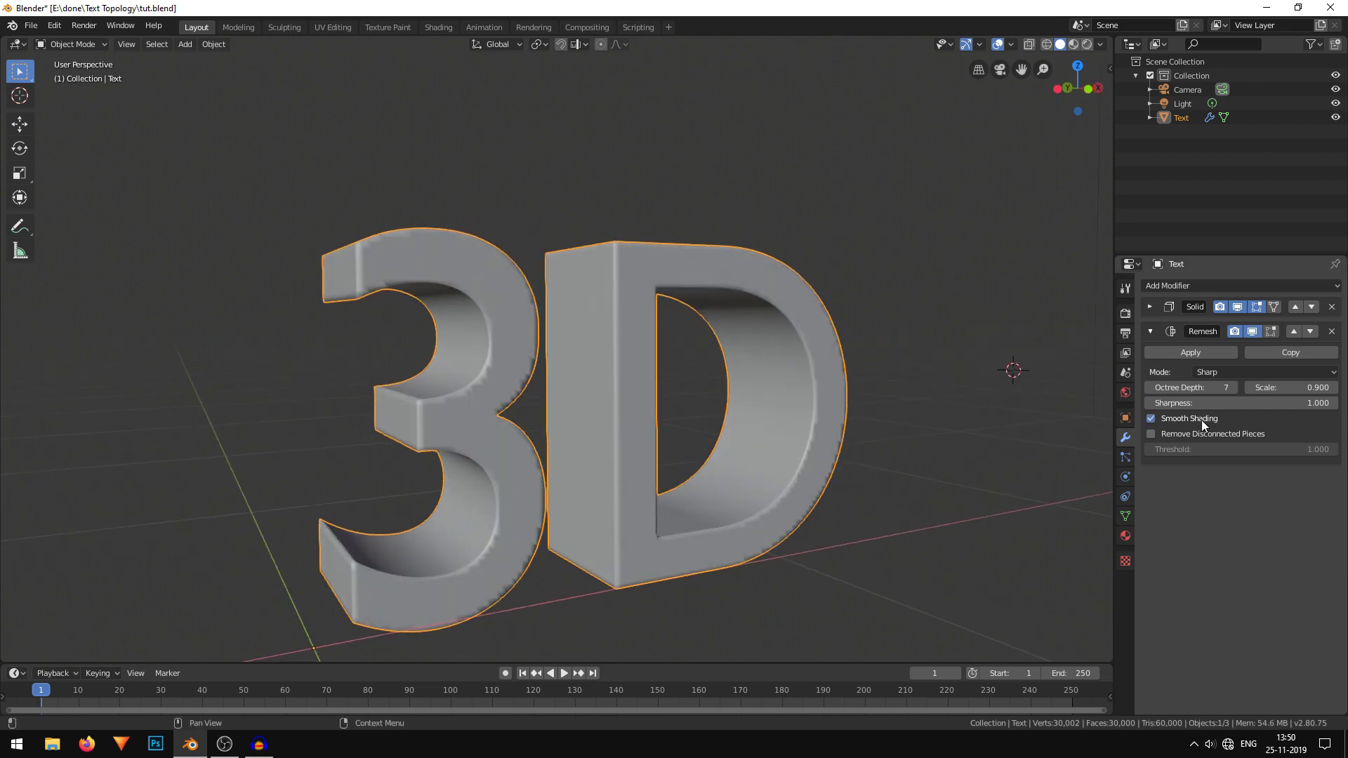
middle_click_drag(840, 446, 784, 458)
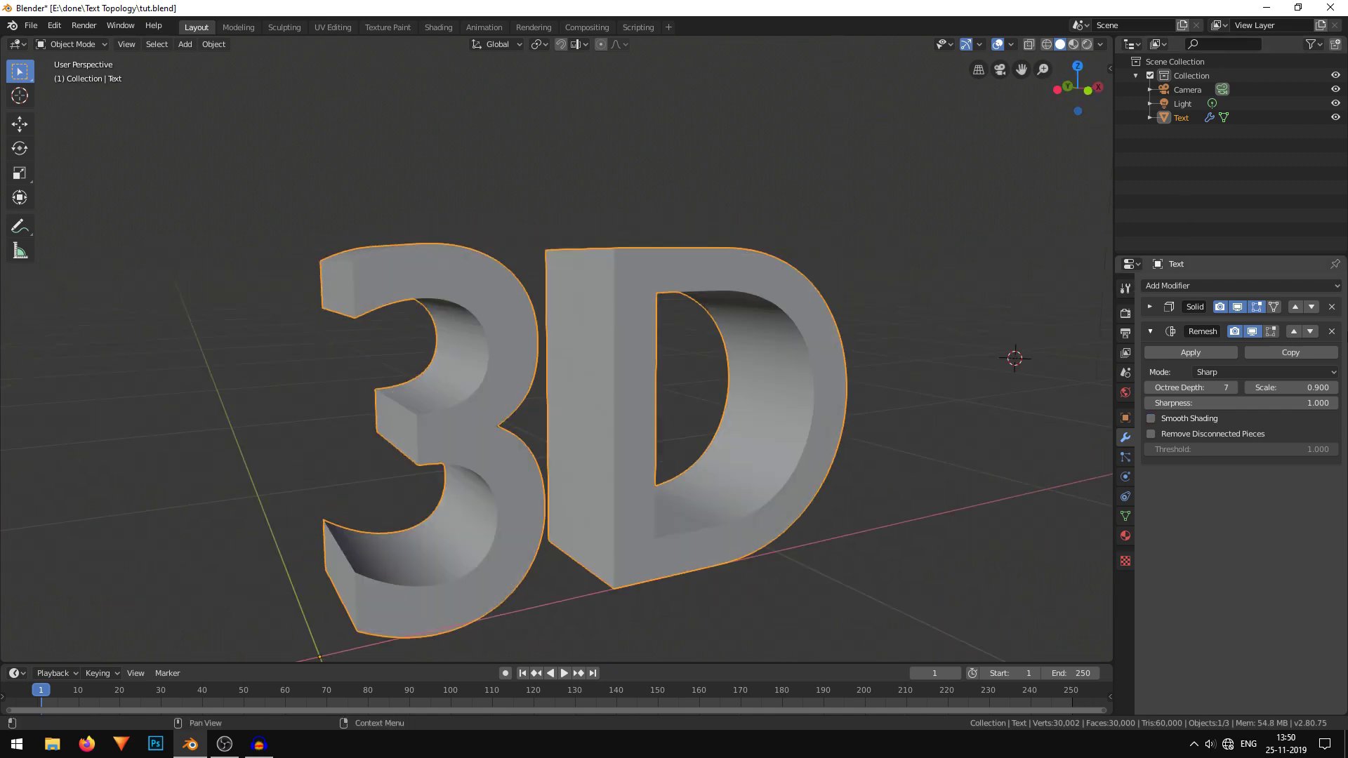
Step: Add a 0.1 m Bevel modifier after Remesh, with Limit Method set to Angle (30°)
left_click(1246, 288)
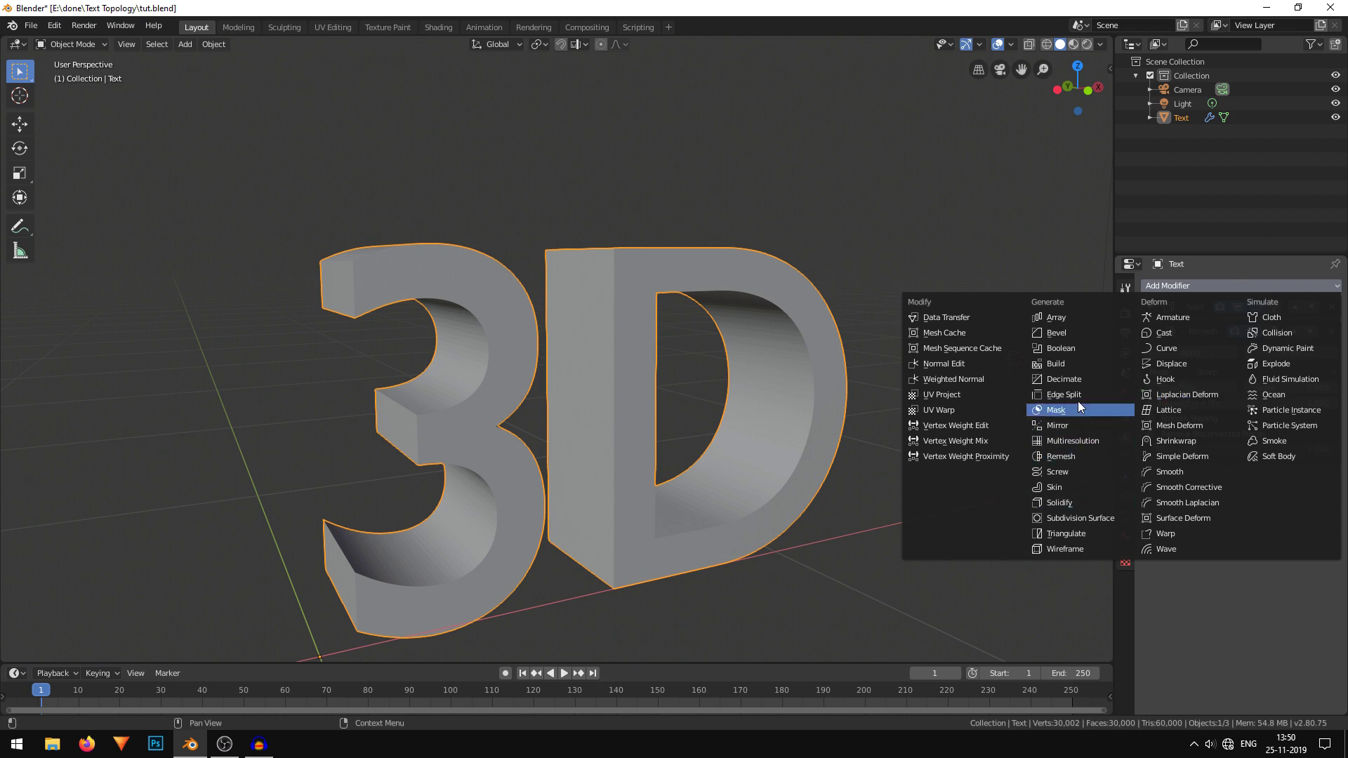
left_click(1064, 333)
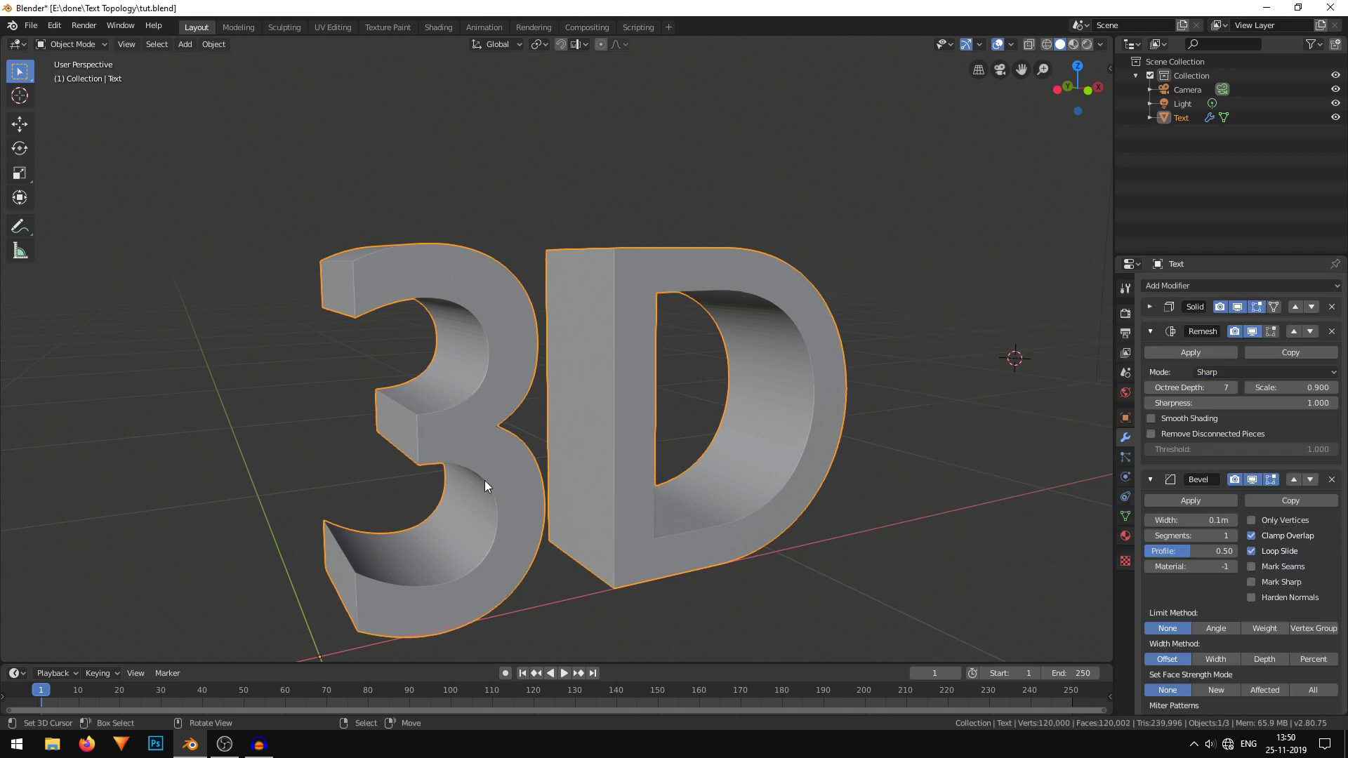
mouse_move(650, 482)
middle_mouse_down()
mouse_move(556, 464)
mouse_move(620, 471)
middle_mouse_up()
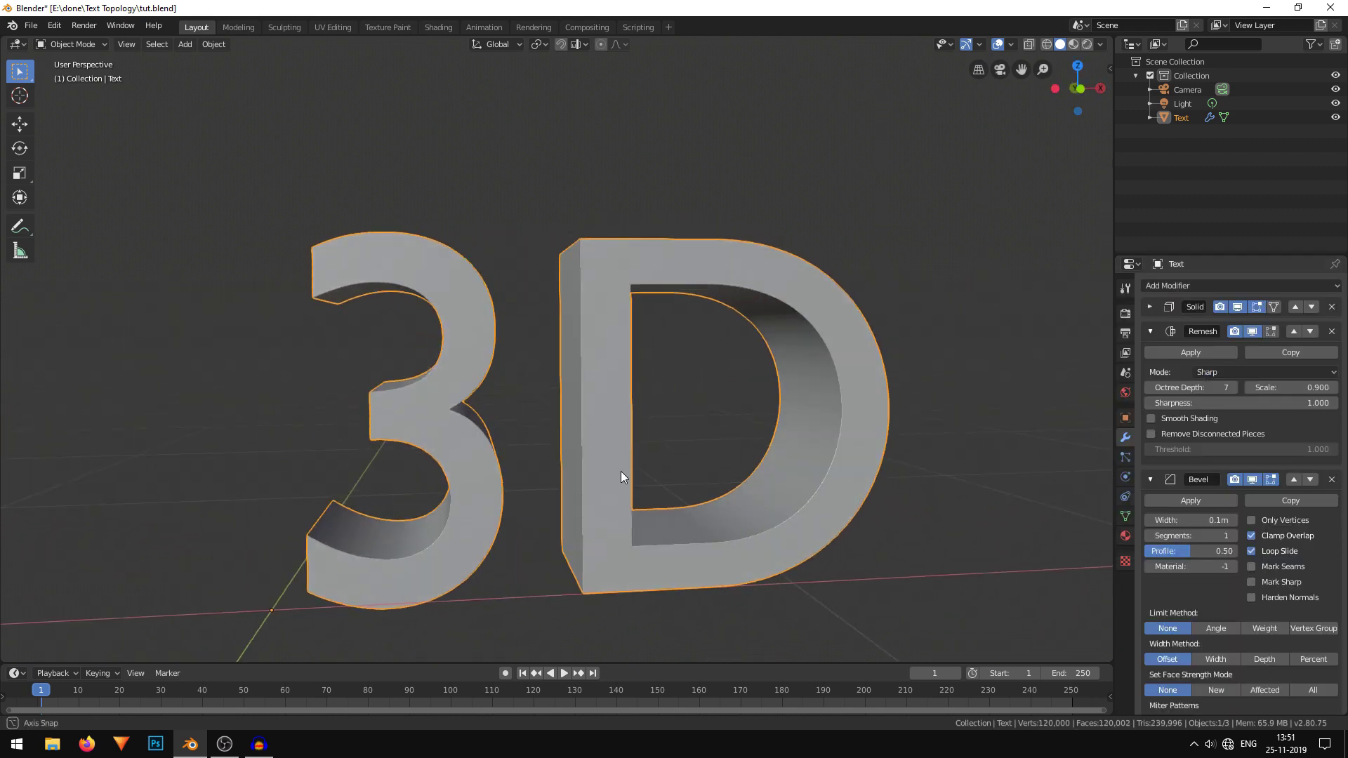
scroll(1236, 640, "down", 2)
scroll(1193, 487, "up", 2)
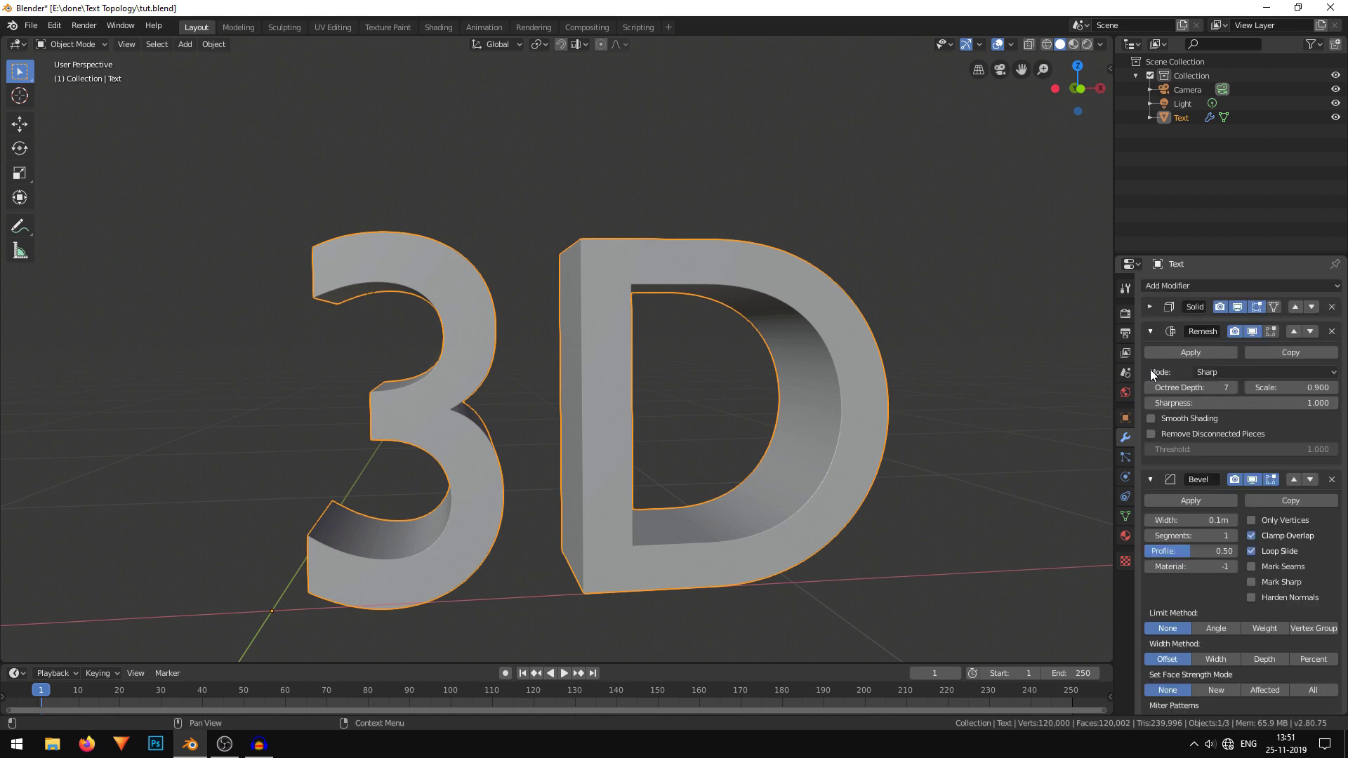
left_click(1151, 332)
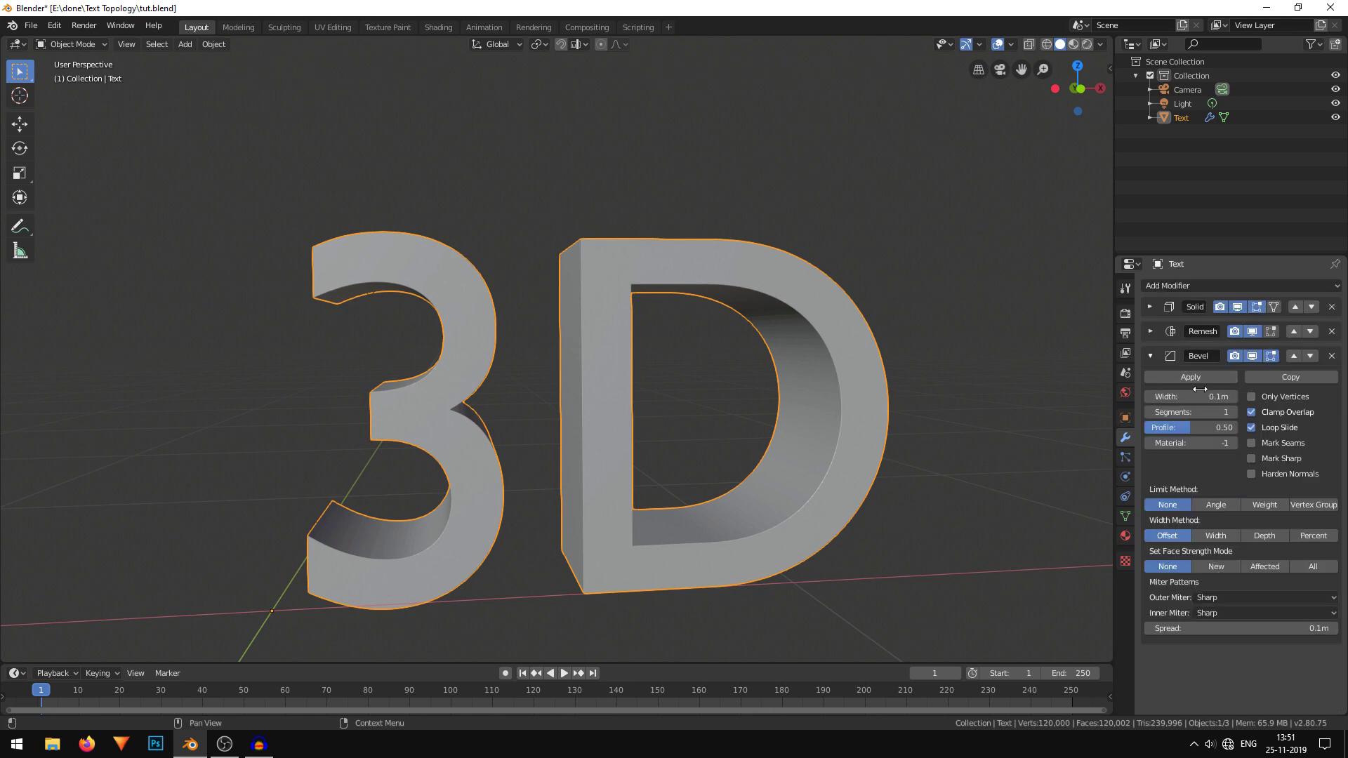
left_click(1217, 507)
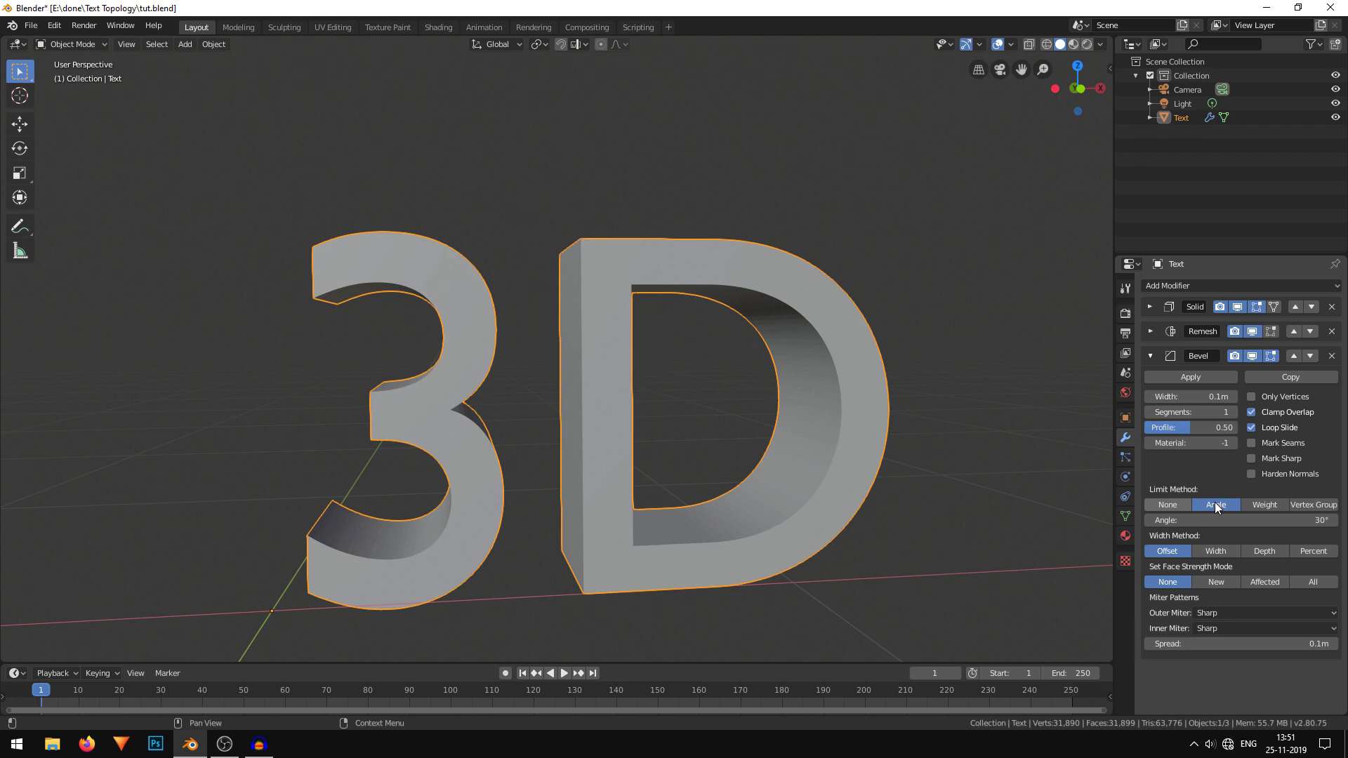
mouse_move(507, 387)
middle_mouse_down()
mouse_move(606, 480)
mouse_move(623, 439)
middle_mouse_up()
Step: Expand the modifier panels and apply Solidify, Remesh and Bevel in order
left_click(1150, 356)
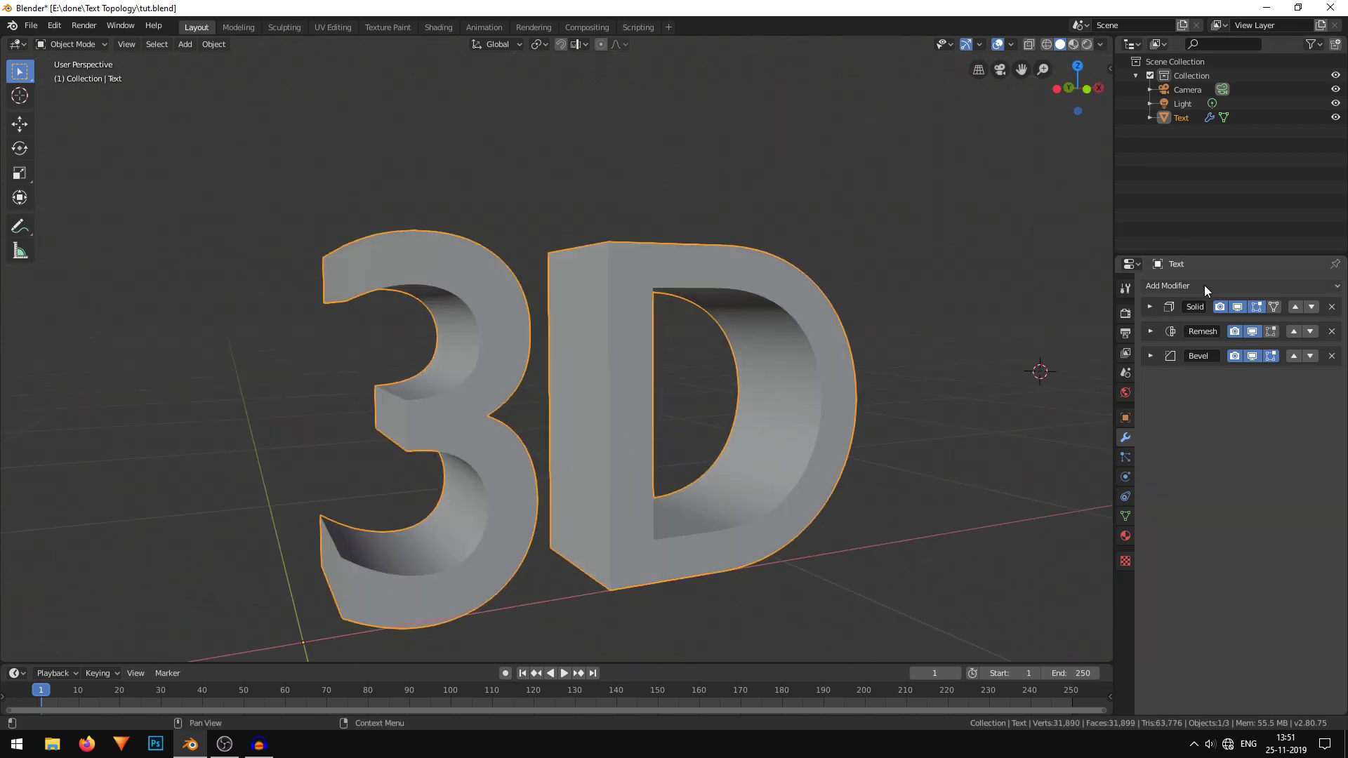
left_click(1151, 306)
left_click(1150, 492)
left_click(1151, 640)
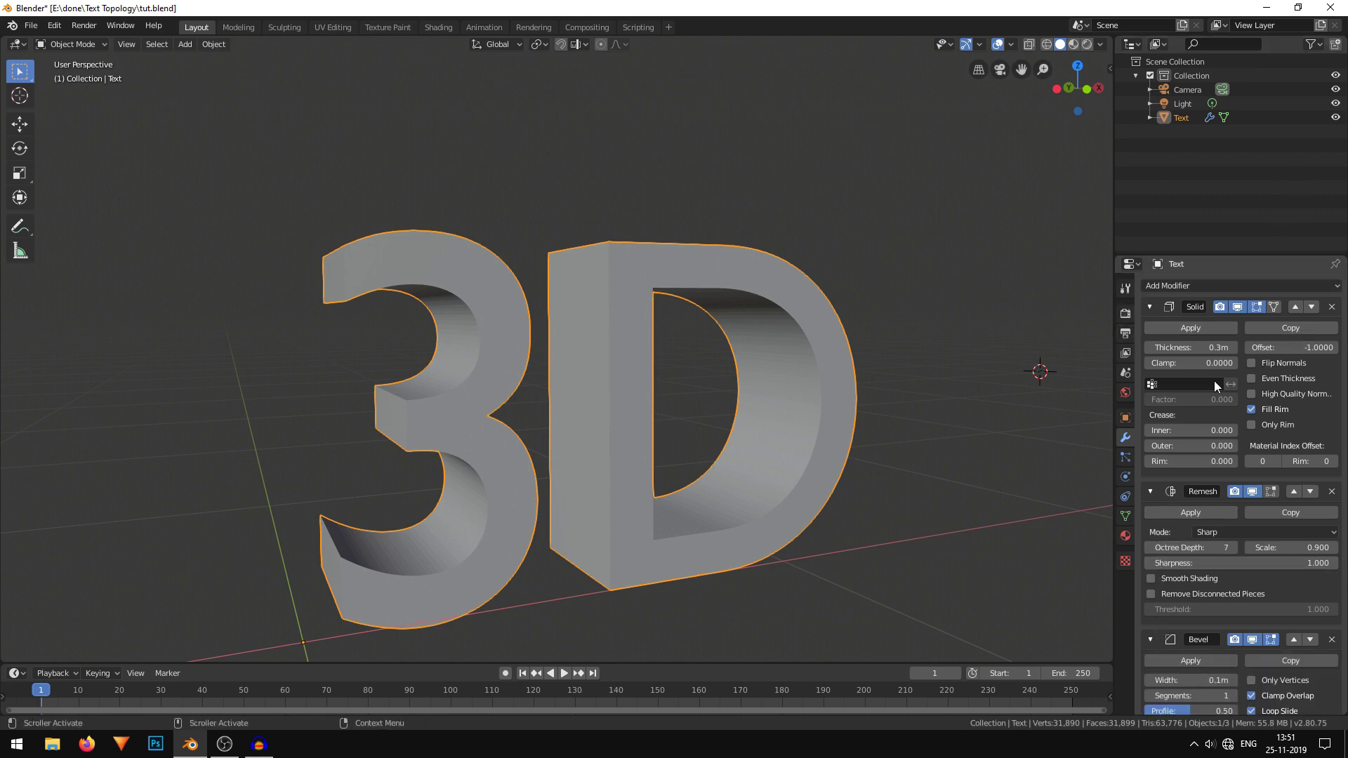
left_click(1212, 330)
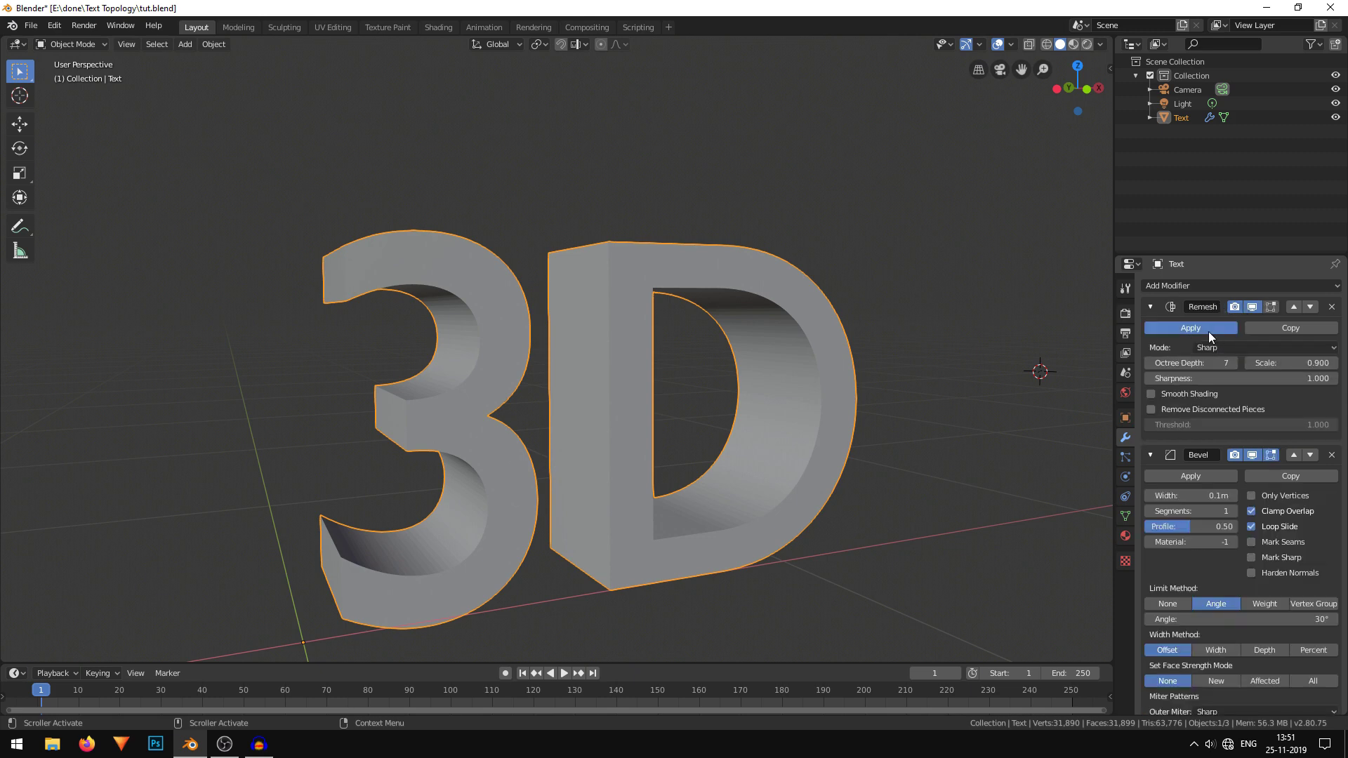
left_click(1208, 332)
left_click(1220, 324)
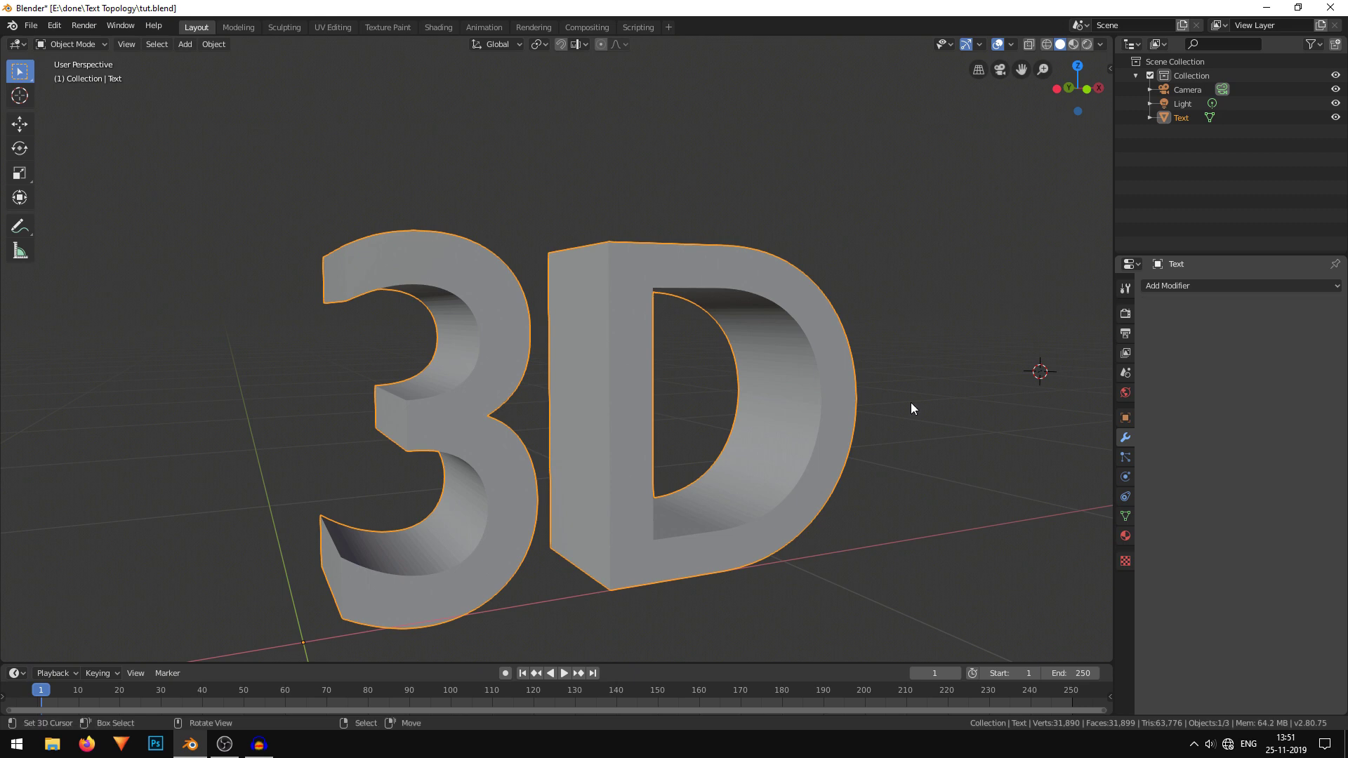
mouse_move(911, 402)
middle_mouse_down()
mouse_move(739, 370)
mouse_move(794, 432)
mouse_move(865, 411)
middle_mouse_up()
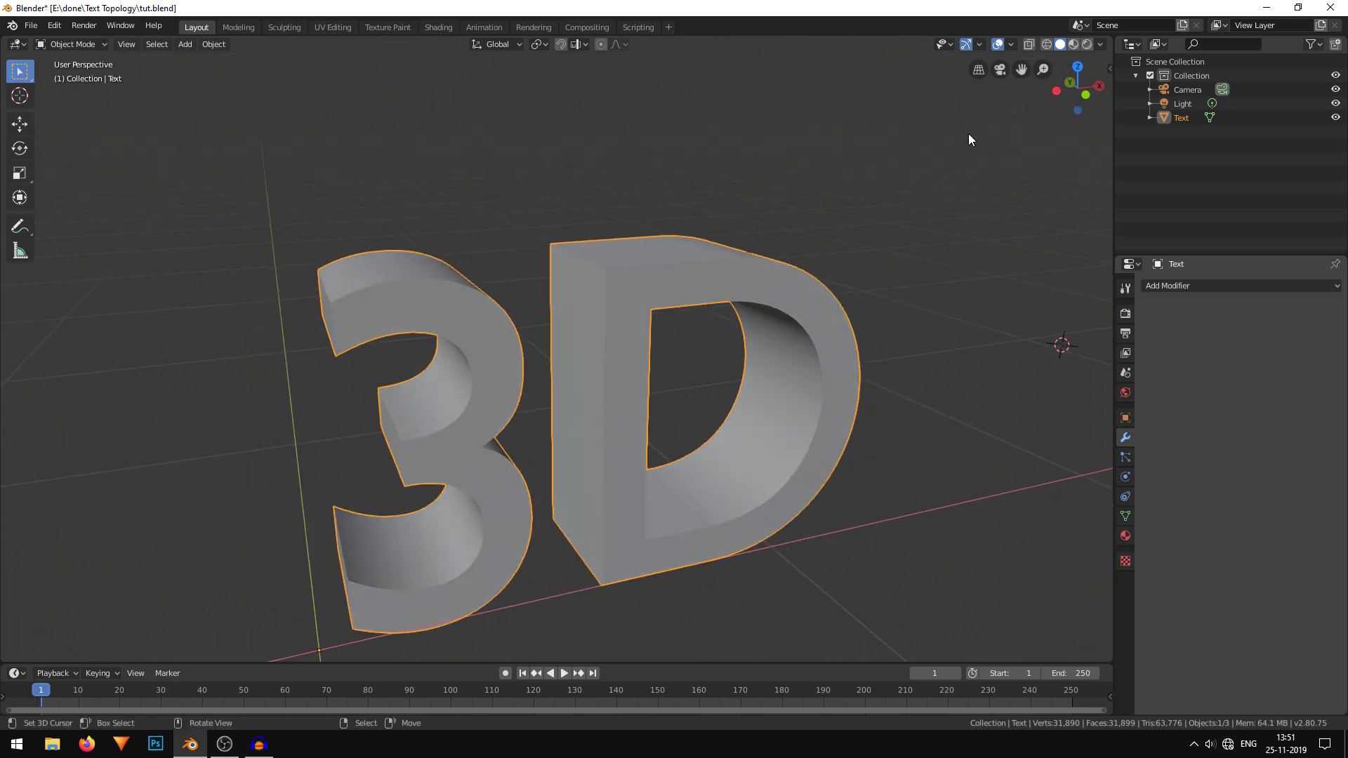
Step: Switch to Material Preview and check the even quad grid in Edit Mode
left_click(1077, 46)
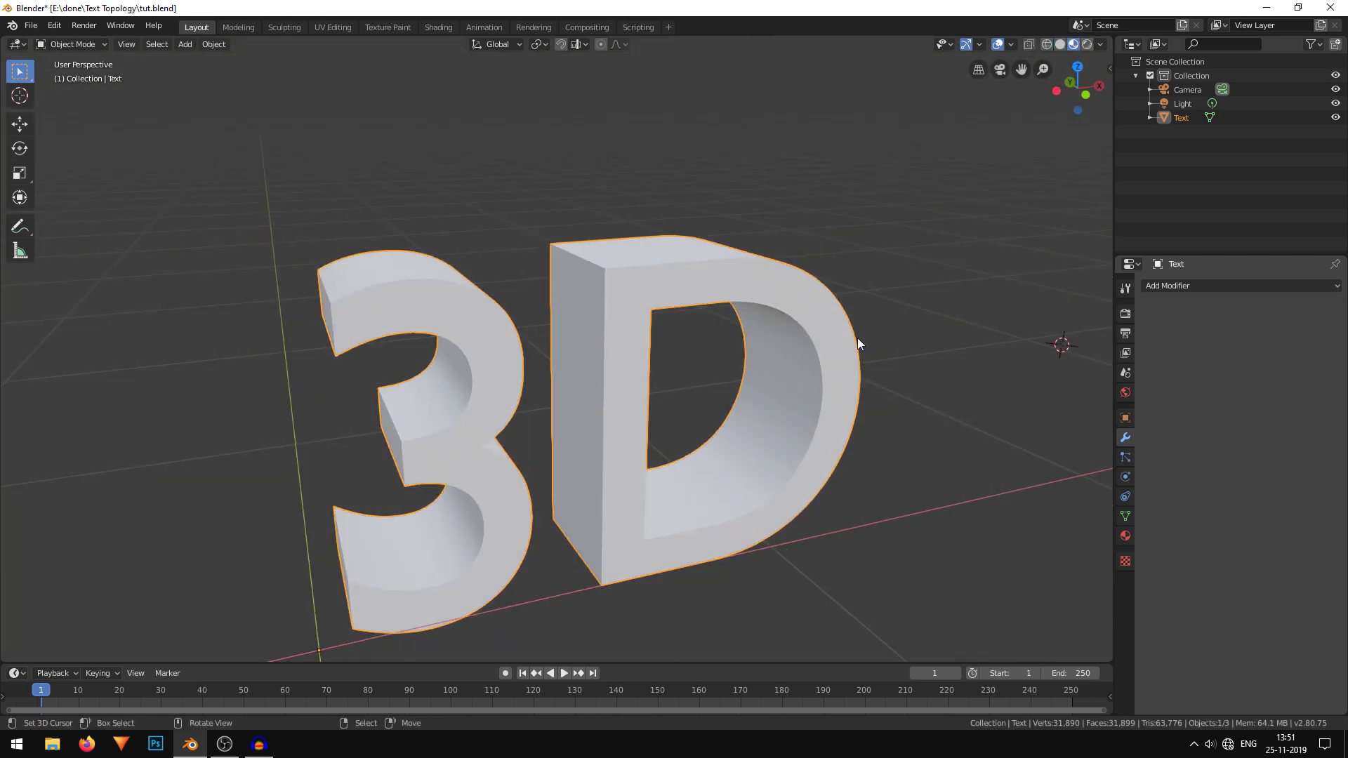
mouse_move(858, 339)
middle_mouse_down()
mouse_move(706, 375)
mouse_move(844, 371)
mouse_move(818, 368)
middle_mouse_up()
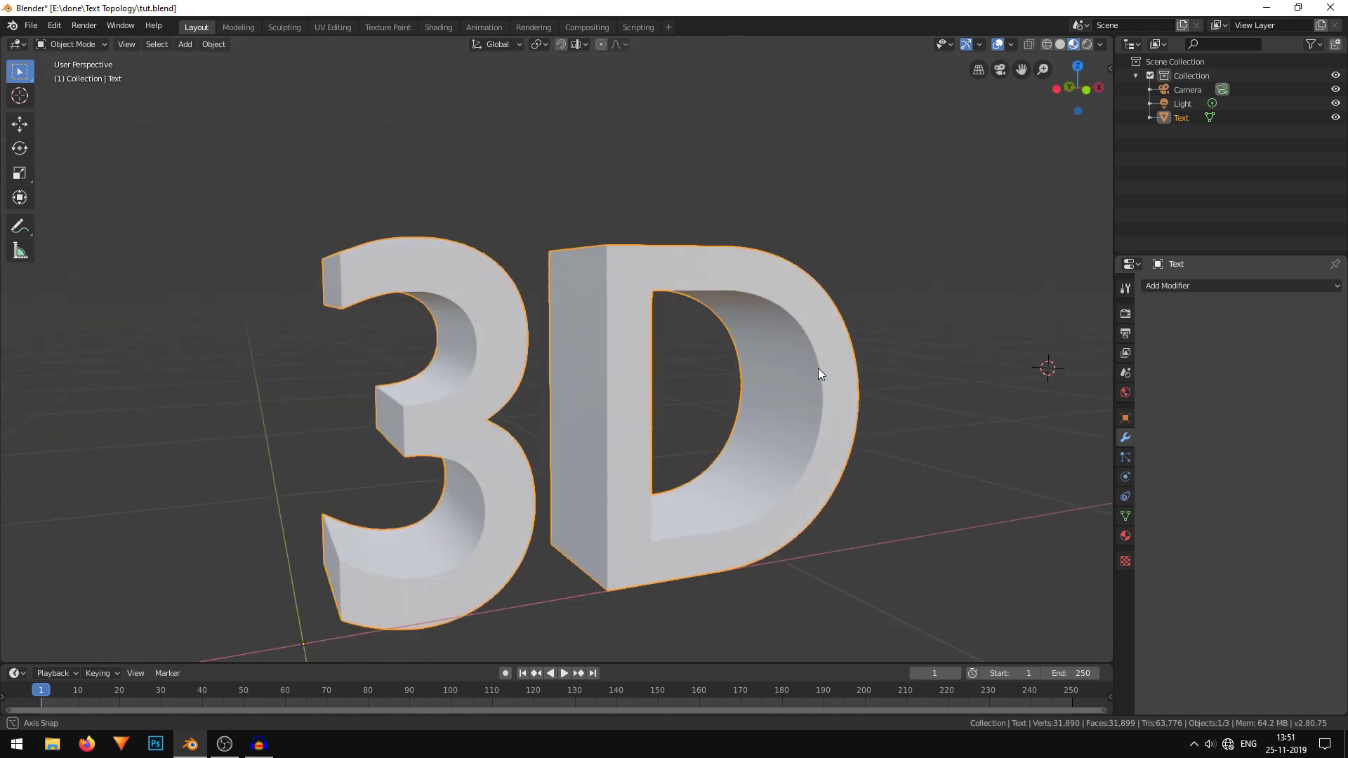
scroll(779, 391, "down", 3)
mouse_move(743, 404)
middle_mouse_down()
mouse_move(643, 393)
mouse_move(730, 408)
mouse_move(678, 378)
mouse_move(744, 405)
mouse_move(693, 419)
middle_mouse_up()
scroll(631, 394, "up", 3)
key("Tab")
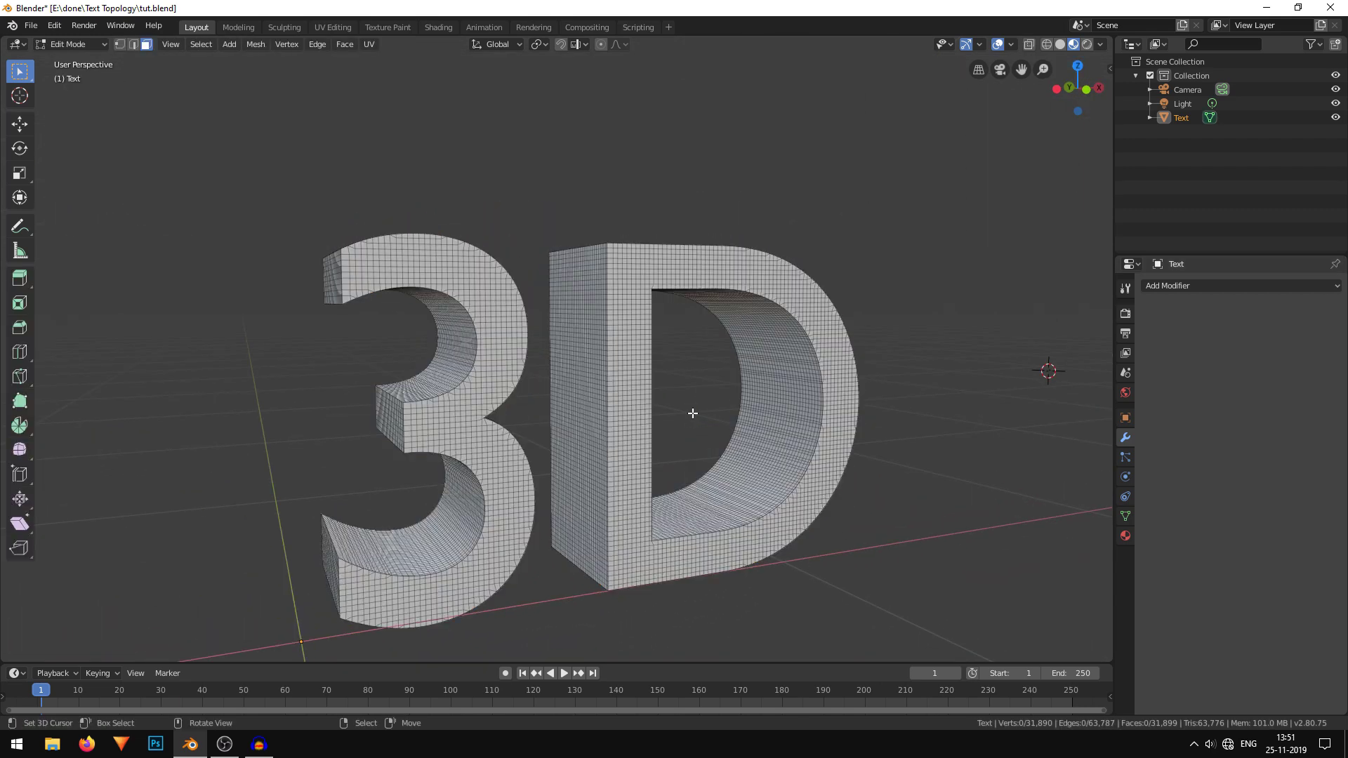
scroll(693, 418, "up", 4)
scroll(693, 418, "up", 4)
mouse_move(886, 224)
middle_mouse_down()
mouse_move(738, 316)
mouse_move(681, 263)
mouse_move(806, 338)
middle_mouse_up()
scroll(738, 316, "down", 5)
key("Tab")
scroll(805, 337, "up", 6)
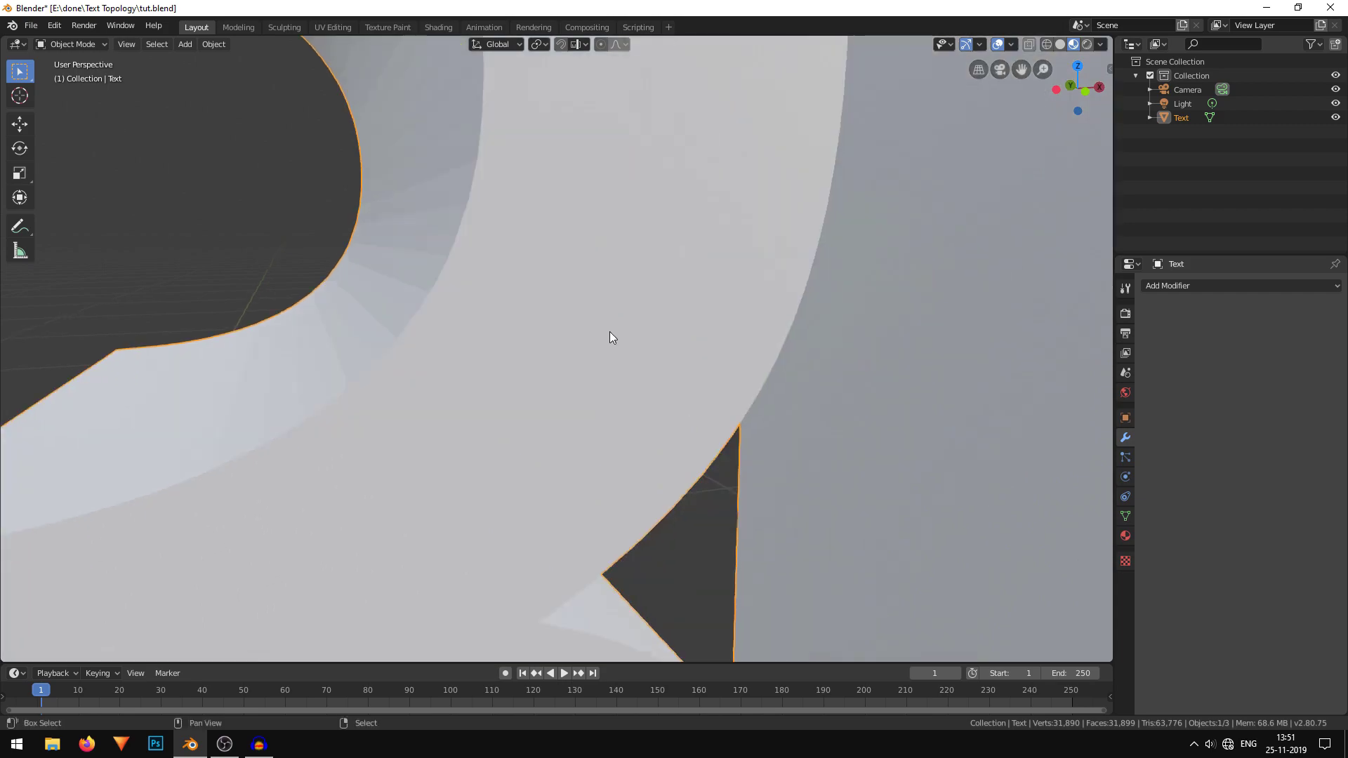
scroll(633, 332, "down", 6)
mouse_move(631, 304)
middle_mouse_down()
mouse_move(631, 323)
mouse_move(643, 295)
mouse_move(790, 307)
mouse_move(665, 289)
mouse_move(737, 307)
mouse_move(551, 350)
mouse_move(876, 290)
mouse_move(581, 343)
mouse_move(424, 407)
mouse_move(528, 327)
middle_mouse_up()
scroll(744, 309, "up", 4)
scroll(691, 312, "up", 2)
key("Tab")
scroll(719, 323, "up", 3)
scroll(719, 323, "down", 4)
scroll(790, 306, "down", 4)
scroll(665, 289, "up", 5)
key("Tab")
scroll(753, 314, "down", 8)
scroll(741, 311, "up", 8)
scroll(527, 327, "down", 4)
mouse_move(624, 326)
middle_mouse_down()
mouse_move(686, 290)
mouse_move(676, 322)
mouse_move(601, 266)
mouse_move(539, 277)
mouse_move(846, 266)
middle_mouse_up()
scroll(686, 301, "down", 4)
scroll(677, 320, "up", 4)
scroll(602, 267, "down", 5)
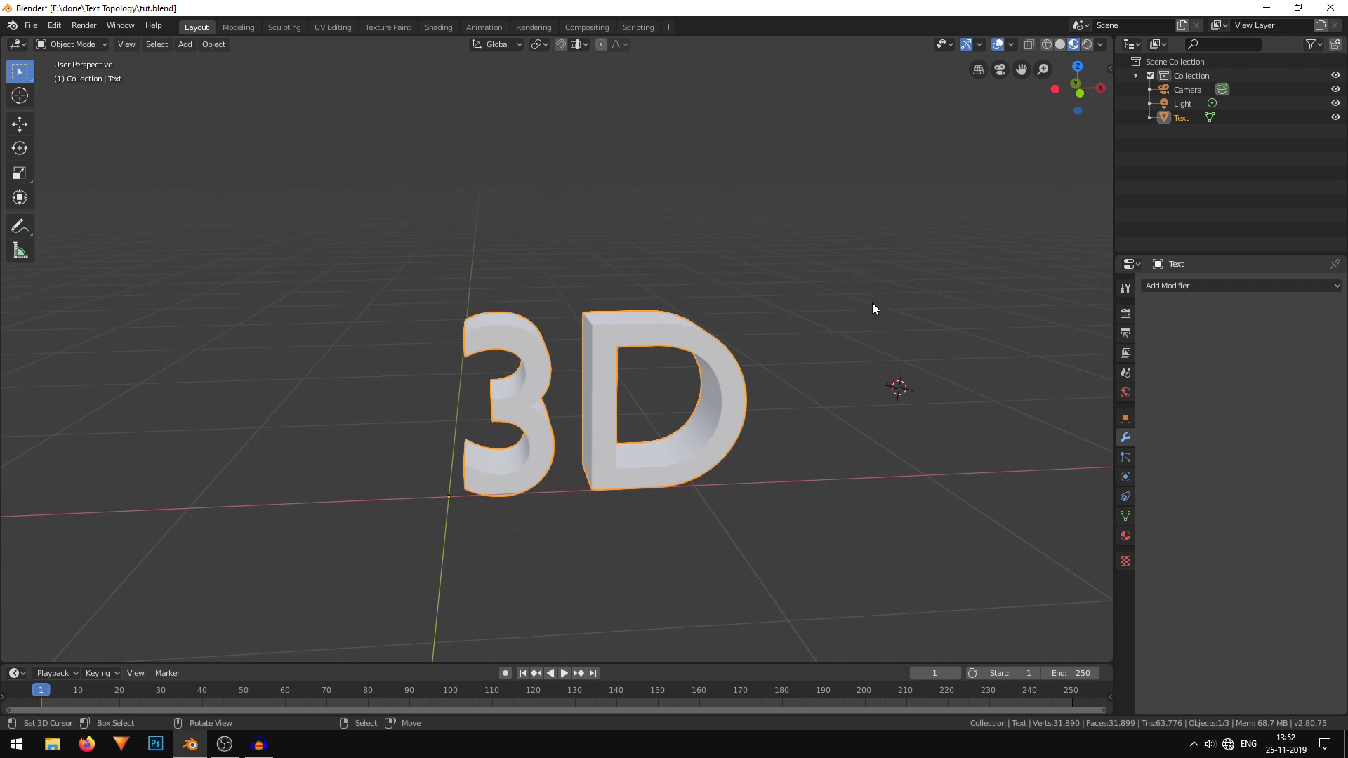
middle_click_drag(858, 368, 778, 328, "shift")
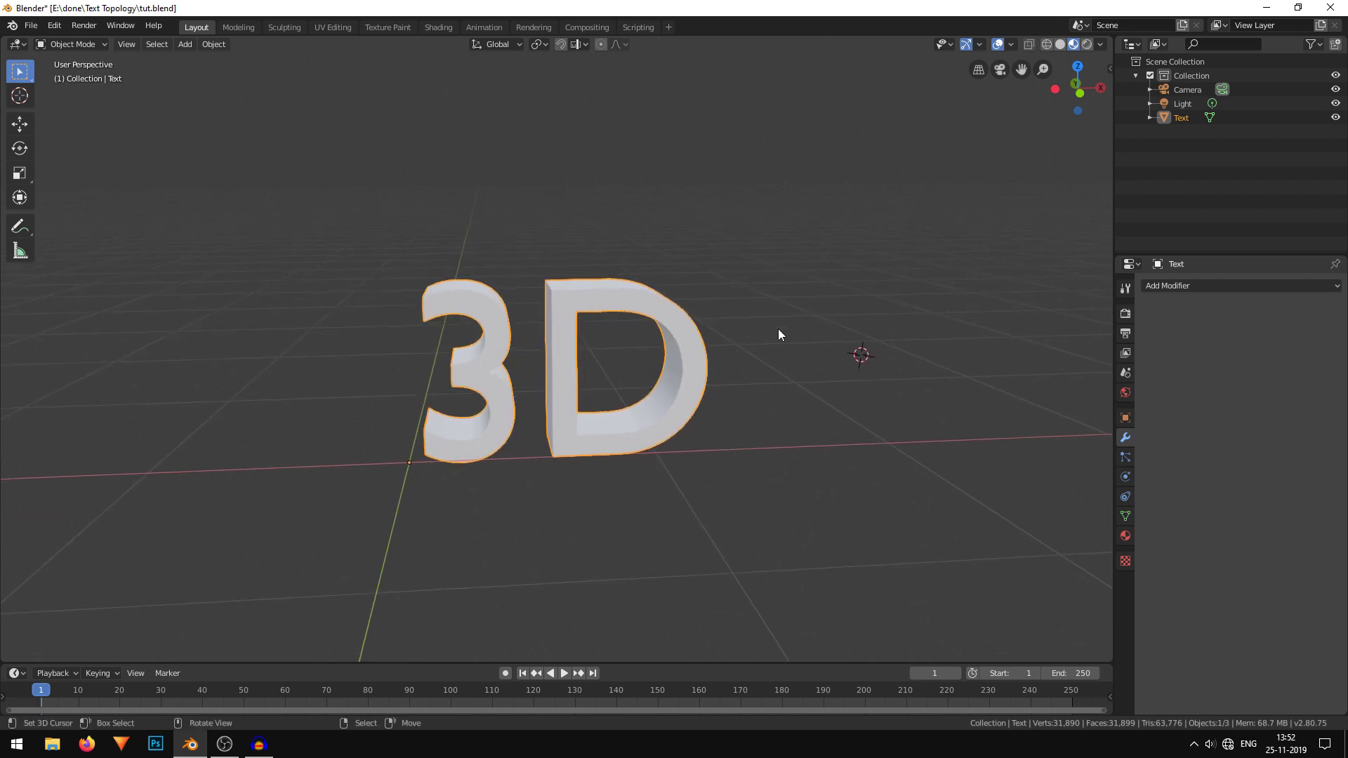